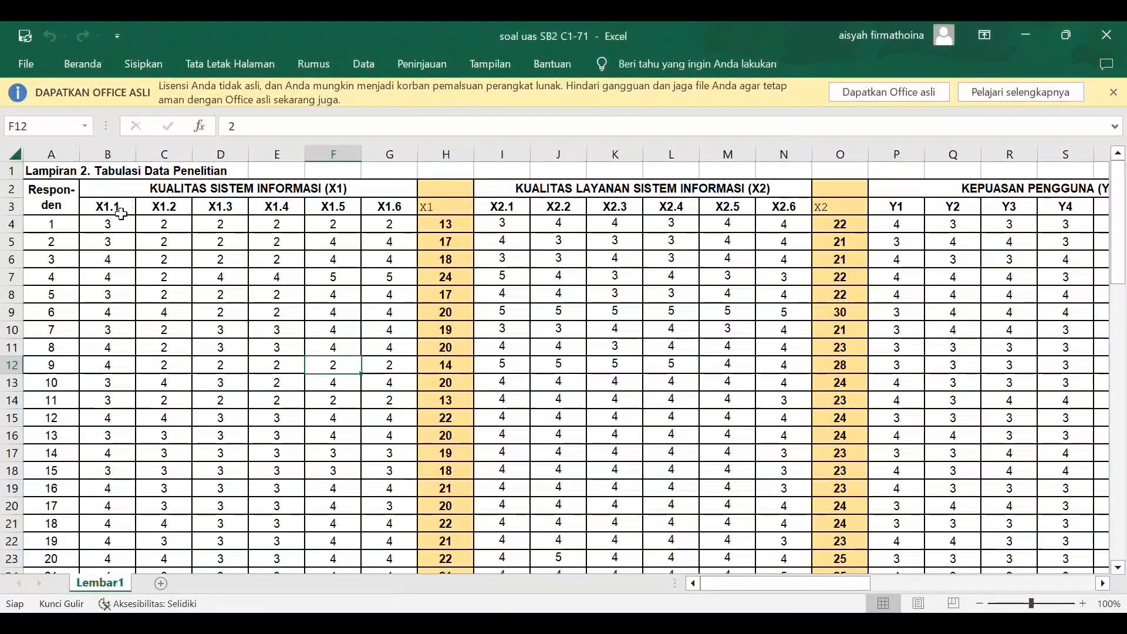
Copy the headings X1.1 through Y, transpose them into AT3:AT23, and paste that list as variable names in SPSS
{"action": "left_click_drag", "start_coordinate": [121, 214], "coordinate": [993, 207]}
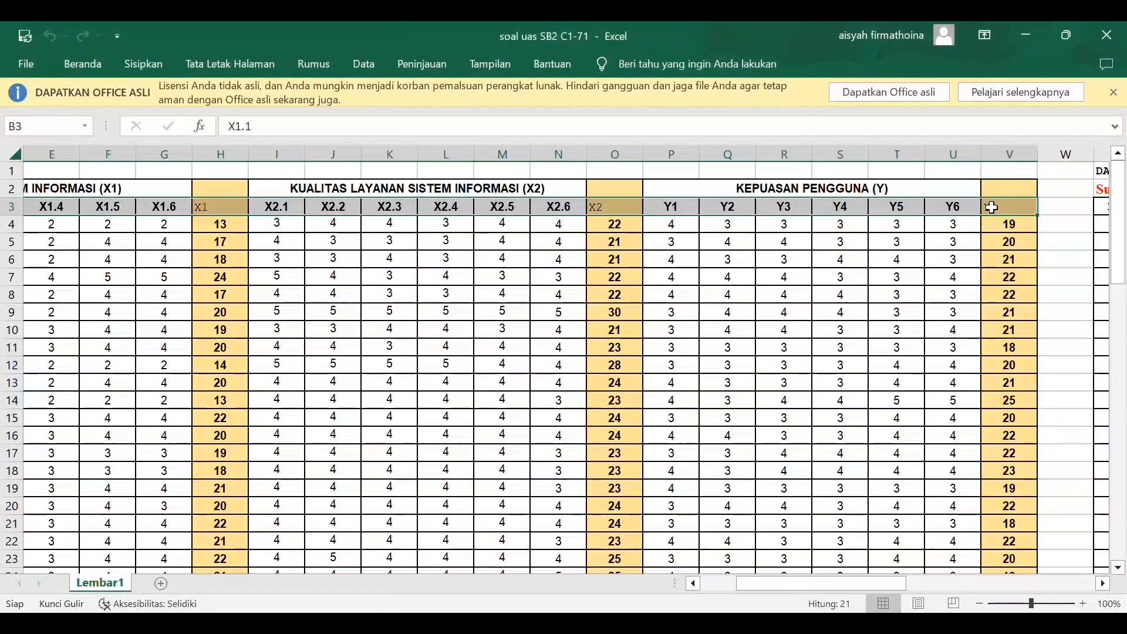
{"action": "key", "text": "ctrl+c"}
{"action": "scroll", "coordinate": [993, 207], "scroll_direction": "right", "scroll_amount": 10}
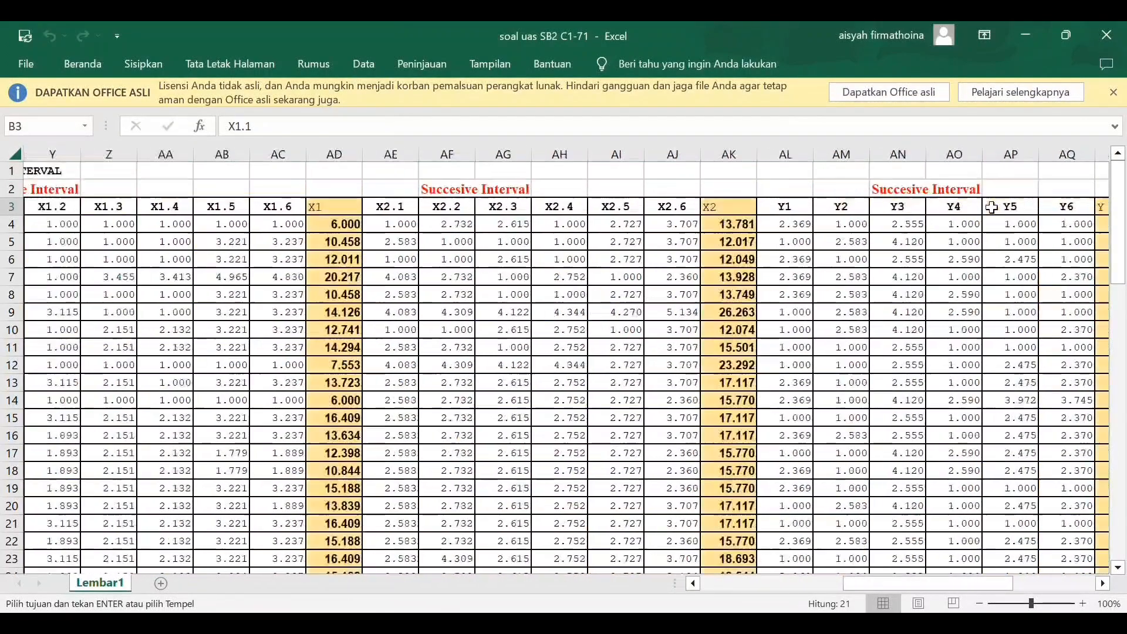
{"action": "left_click", "coordinate": [798, 214]}
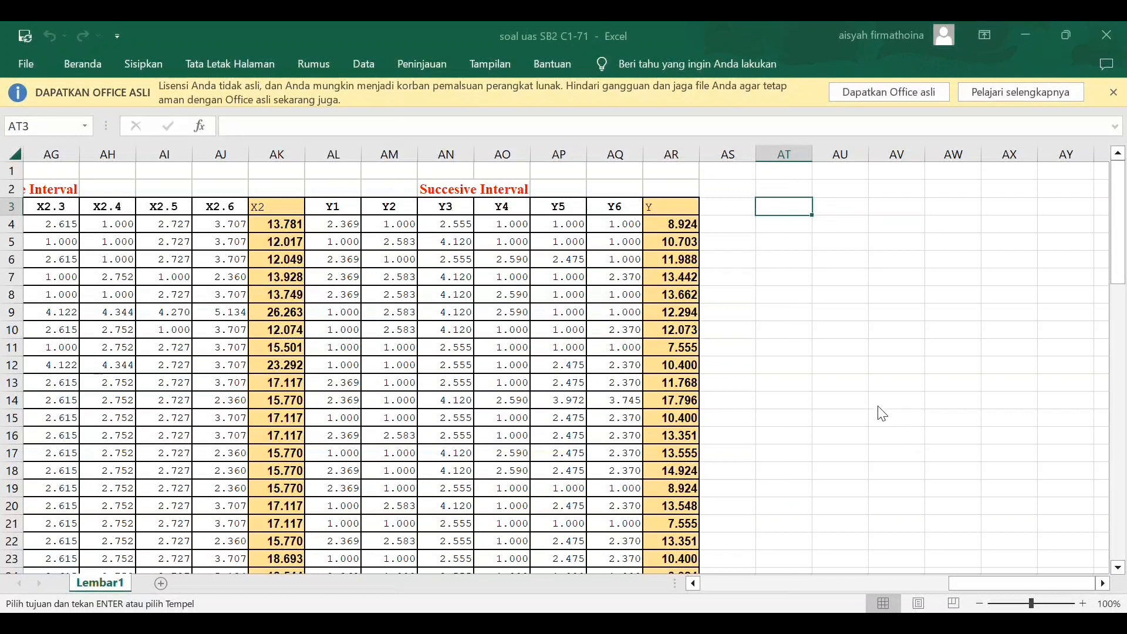
{"action": "key", "text": "ctrl+v"}
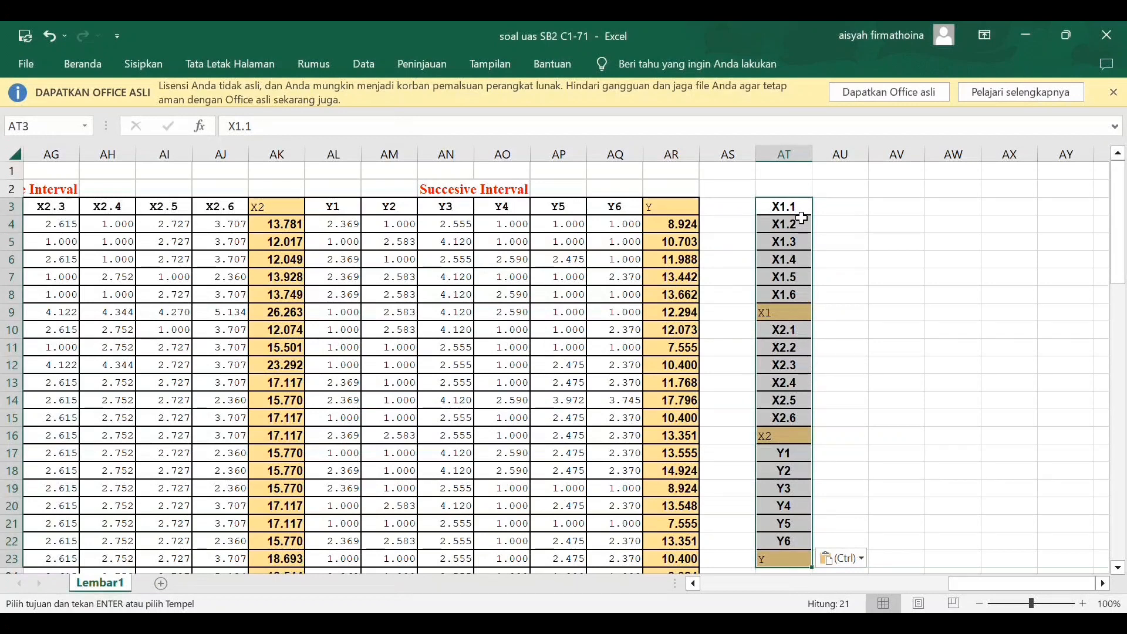
{"action": "key", "text": "ctrl+c"}
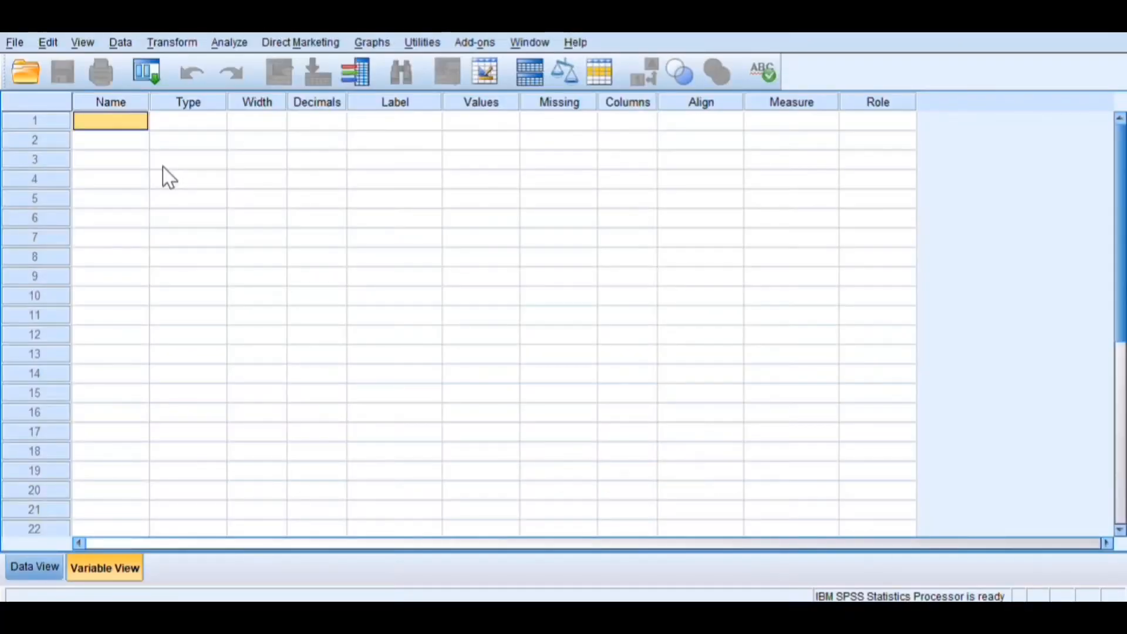
{"action": "key", "text": "ctrl+v"}
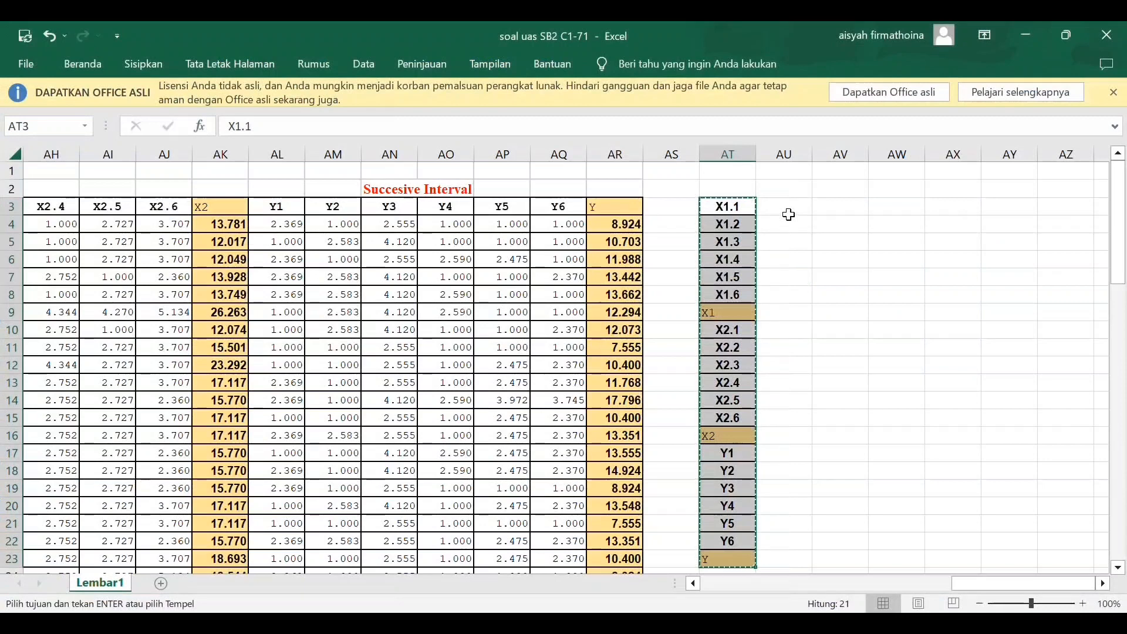
Fill AU3:AU23 in the Excel sheet with 0 and paste these values into the Decimals attribute of all SPSS variables
{"action": "left_click", "coordinate": [788, 215]}
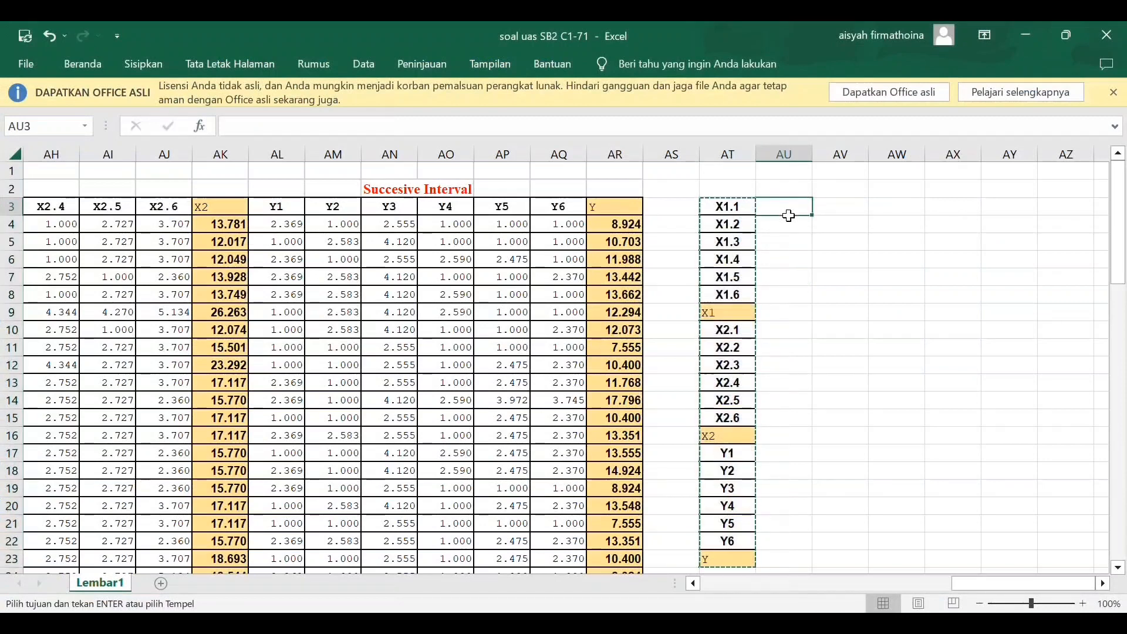
{"action": "key", "text": "Escape"}
{"action": "type", "text": "0"}
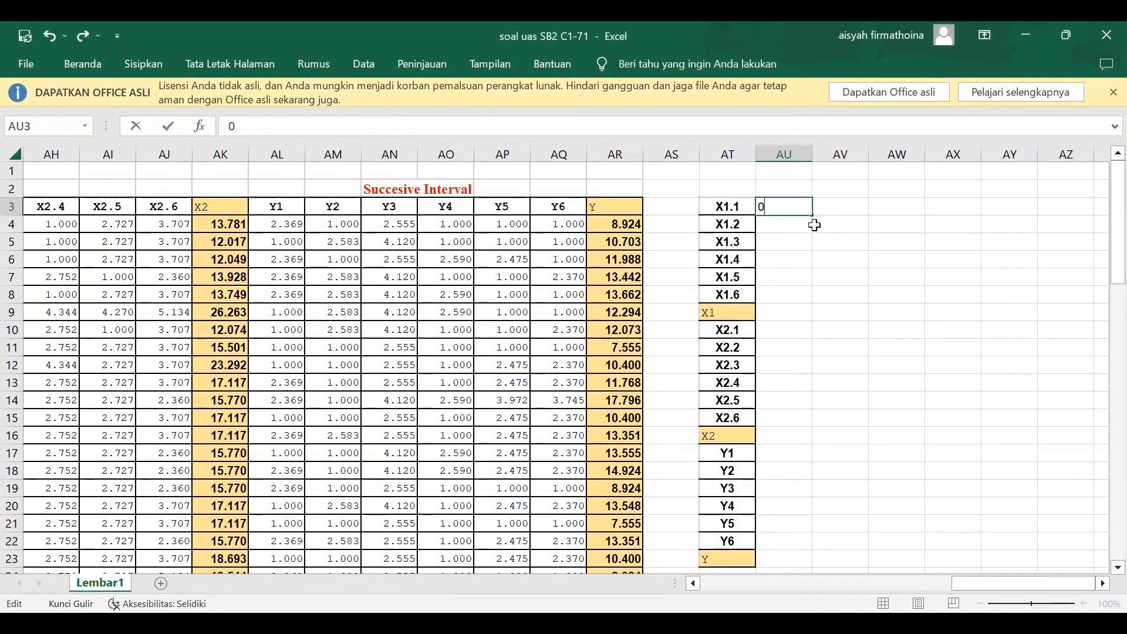
{"action": "left_click_drag", "start_coordinate": [814, 216], "coordinate": [805, 534]}
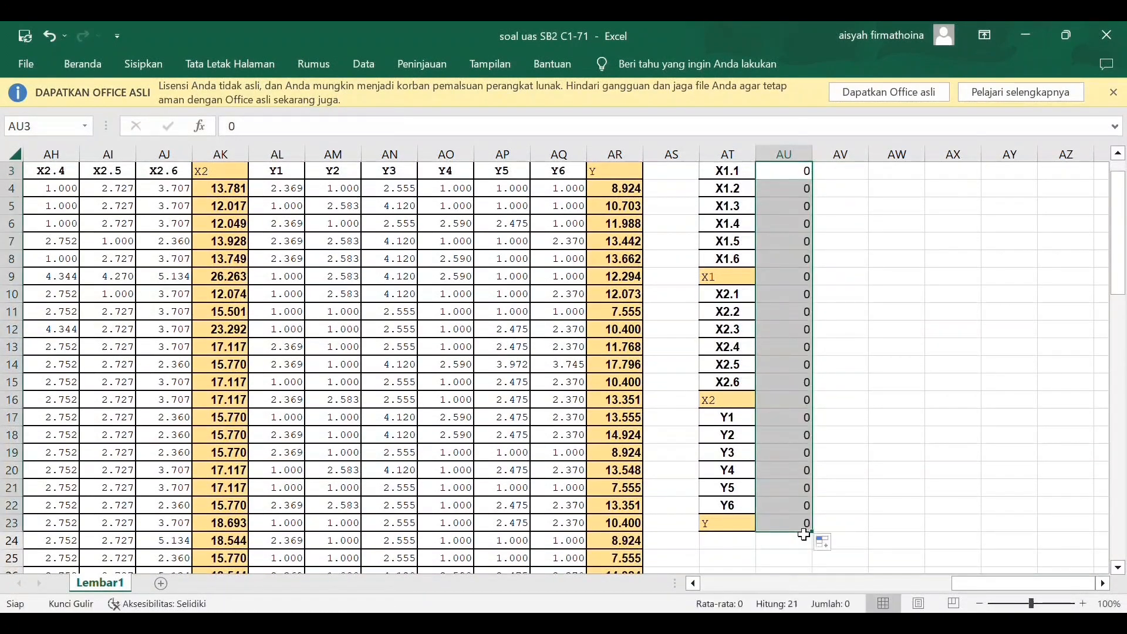
{"action": "key", "text": "ctrl+c"}
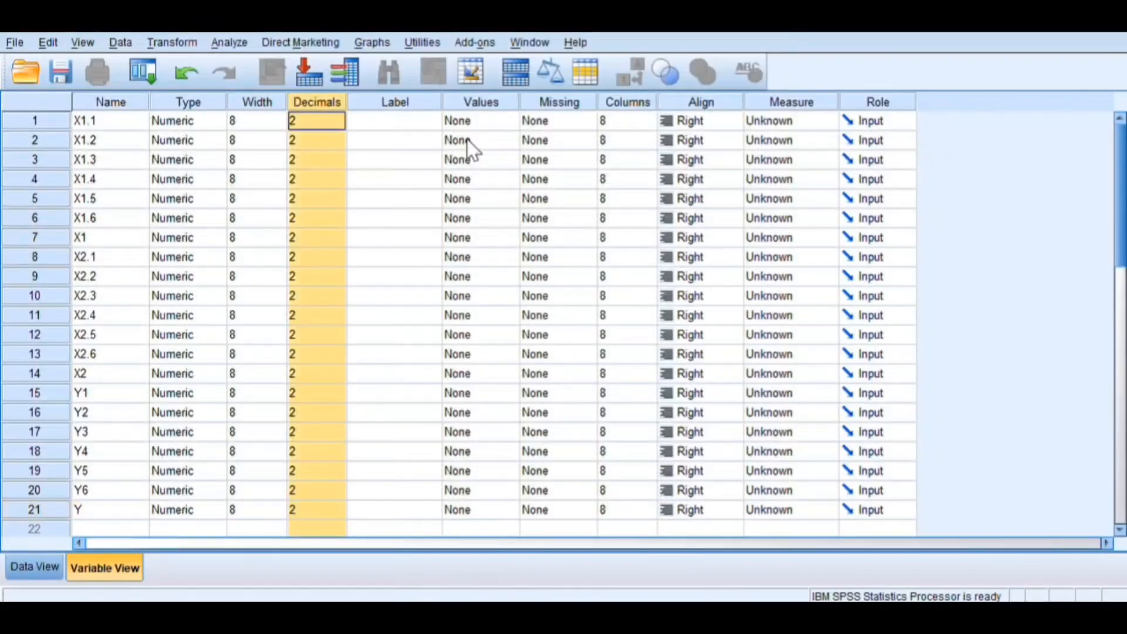
{"action": "key", "text": "ctrl+v"}
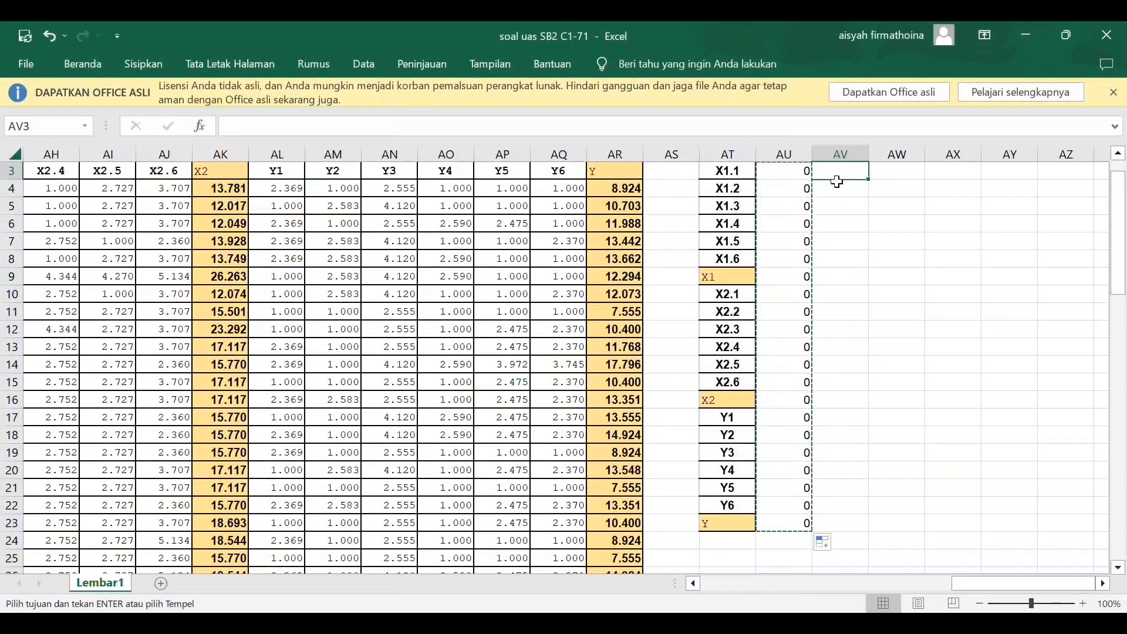
Fill AV3:AV23 in the Excel sheet with 3 and paste these values into the Columns attribute of all SPSS variables
{"action": "type", "text": "3"}
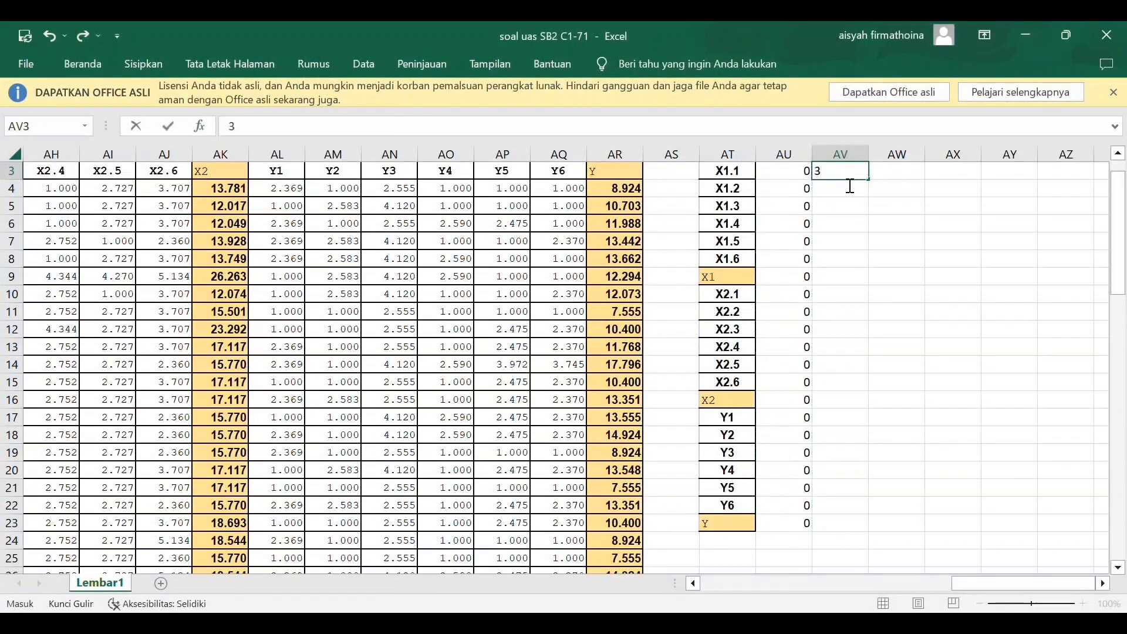
{"action": "left_click_drag", "start_coordinate": [869, 179], "coordinate": [856, 538]}
{"action": "key", "text": "ctrl+c"}
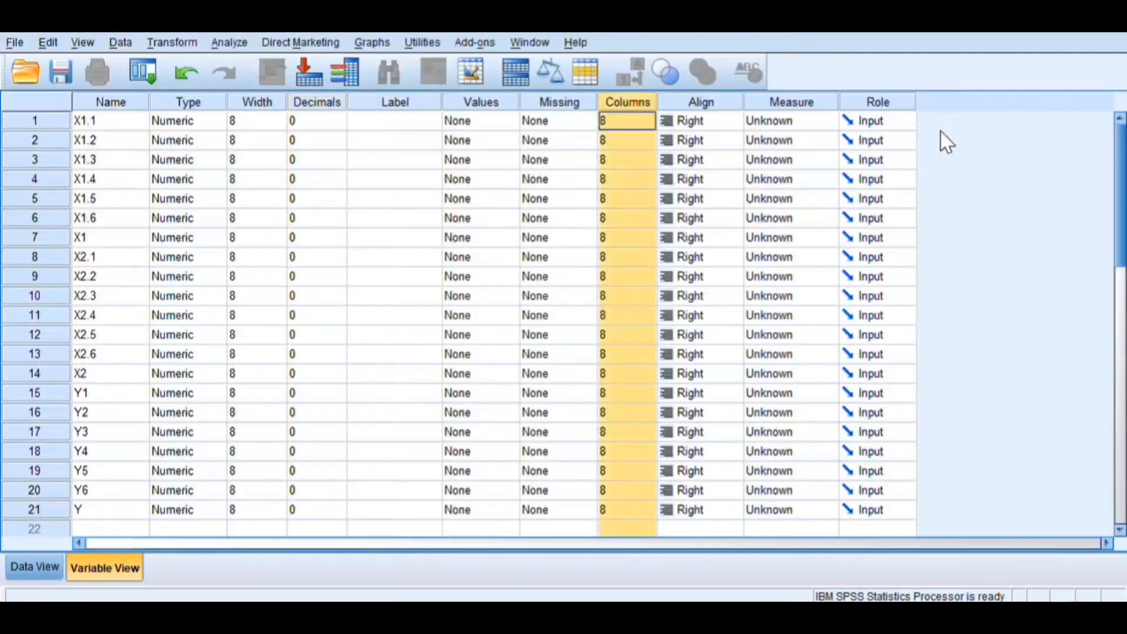
{"action": "key", "text": "ctrl+v"}
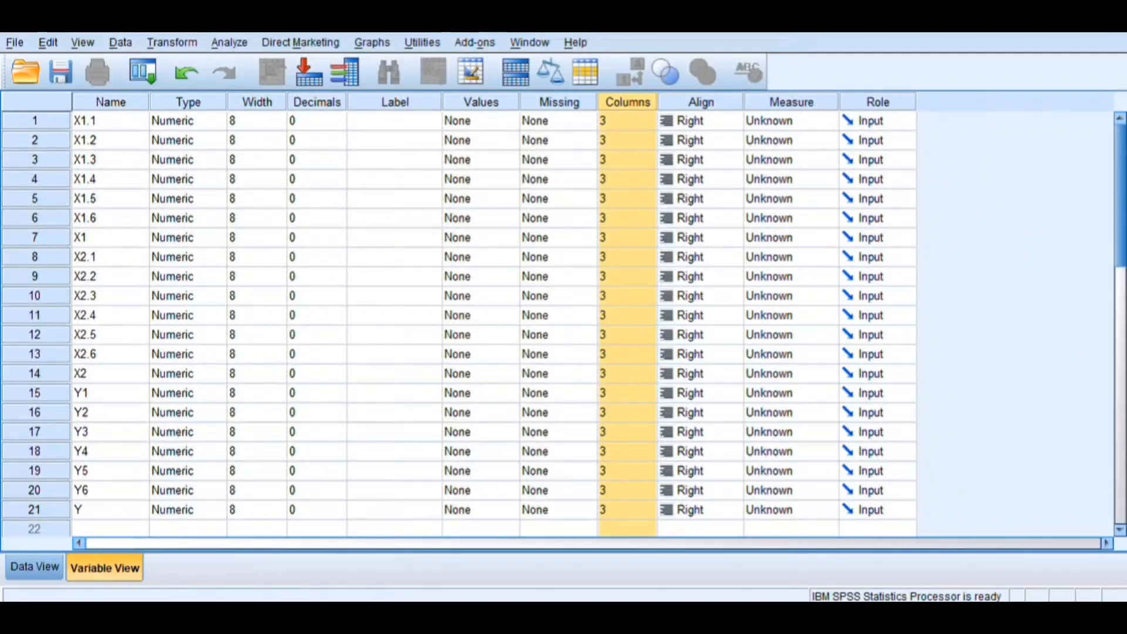
Set the measurement level of all variables from X1.1 through Y to Ordinal
{"action": "left_click", "coordinate": [828, 121]}
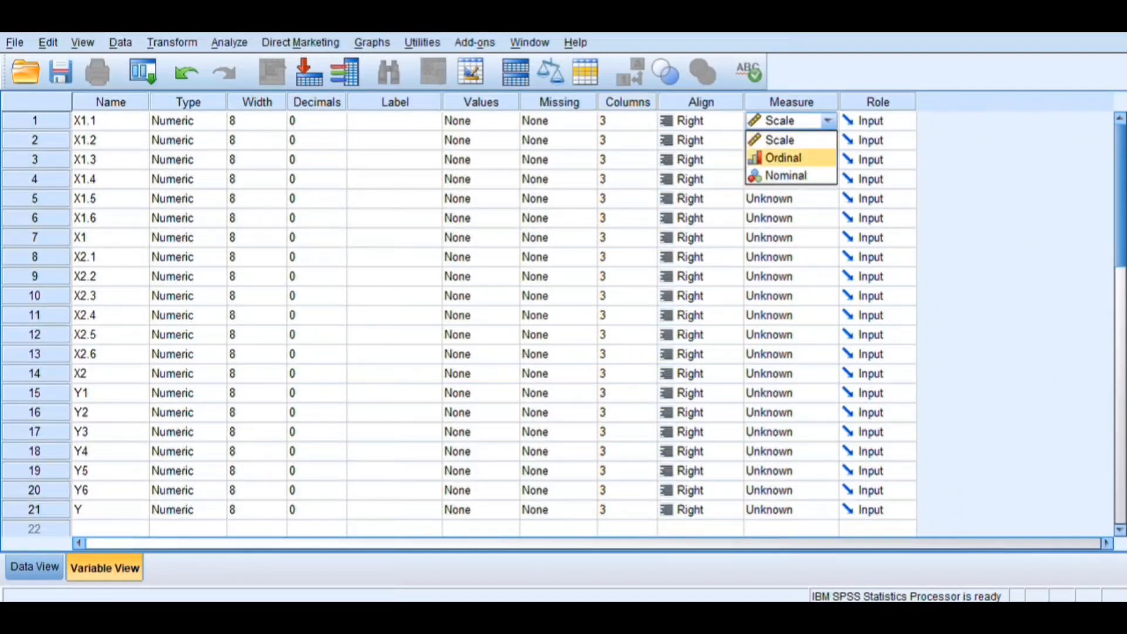
{"action": "left_click", "coordinate": [784, 157]}
{"action": "left_click", "coordinate": [828, 140]}
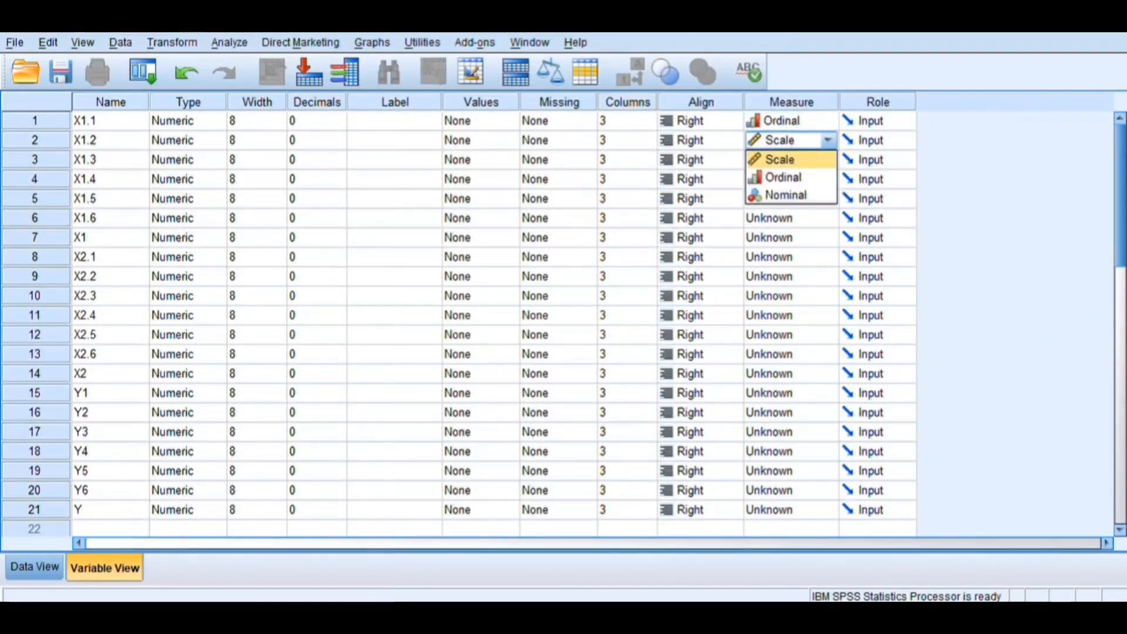
{"action": "left_click", "coordinate": [784, 176]}
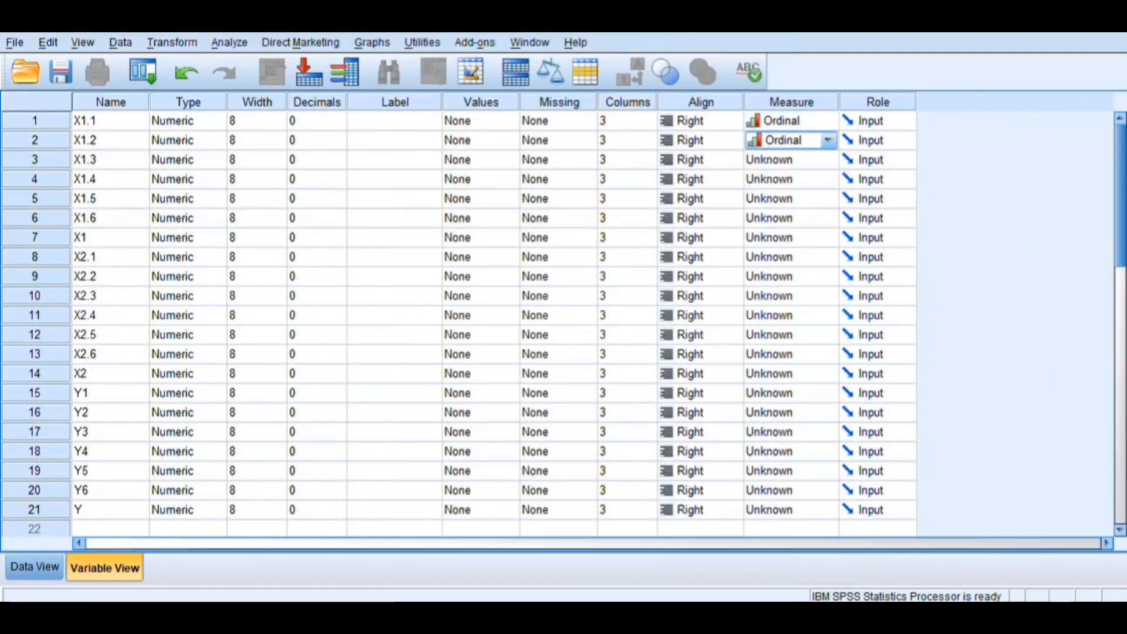
{"action": "left_click", "coordinate": [827, 160]}
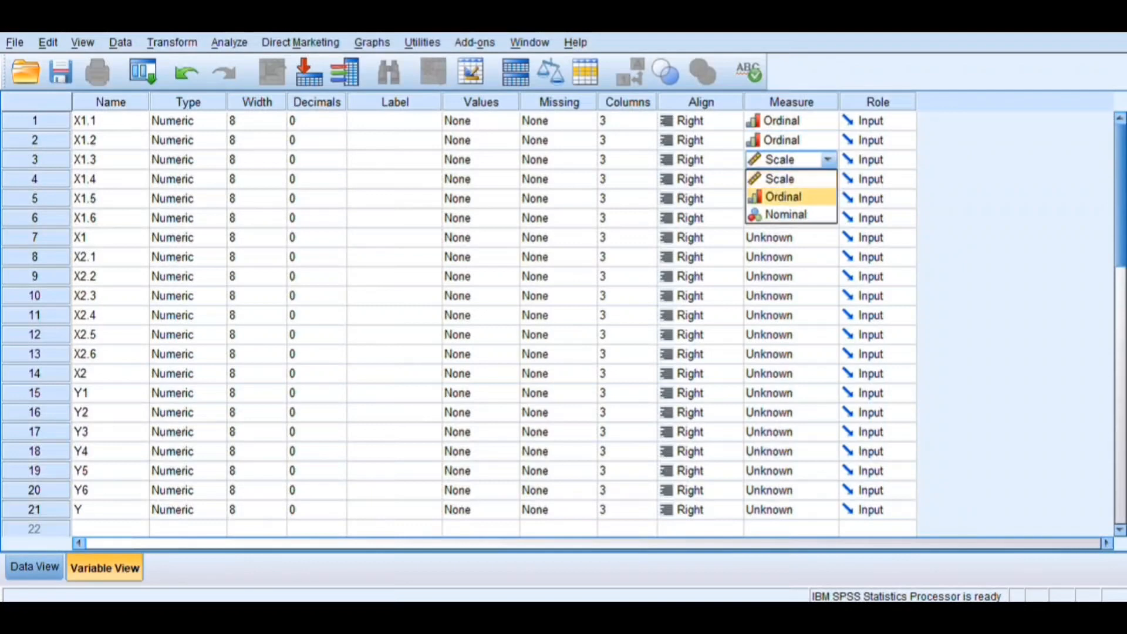
{"action": "left_click", "coordinate": [828, 120]}
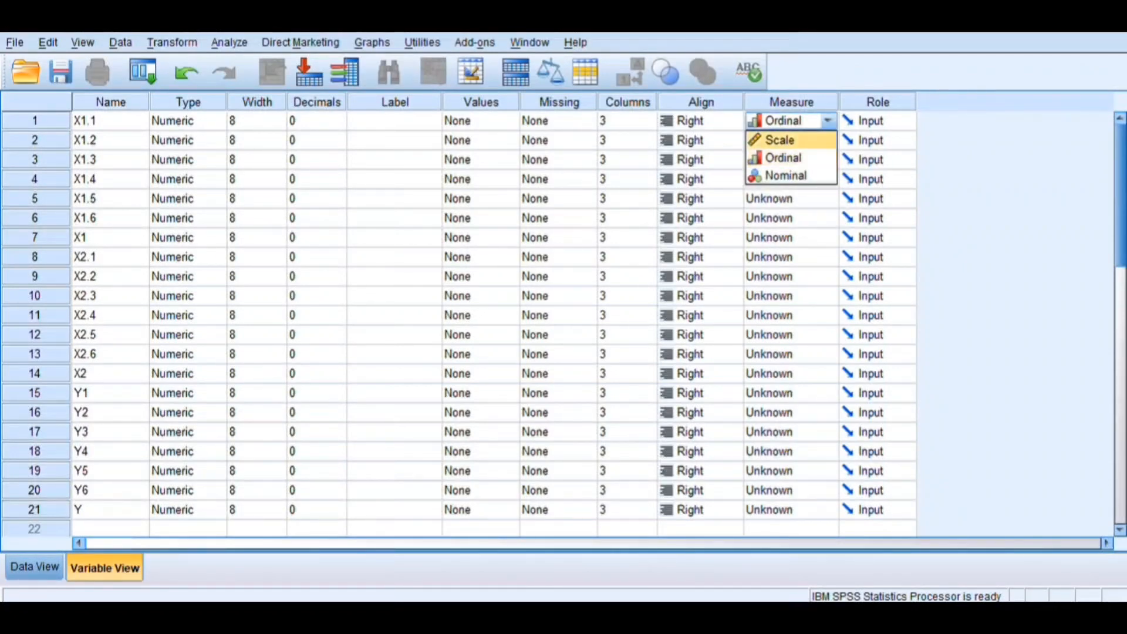
{"action": "left_click", "coordinate": [791, 102]}
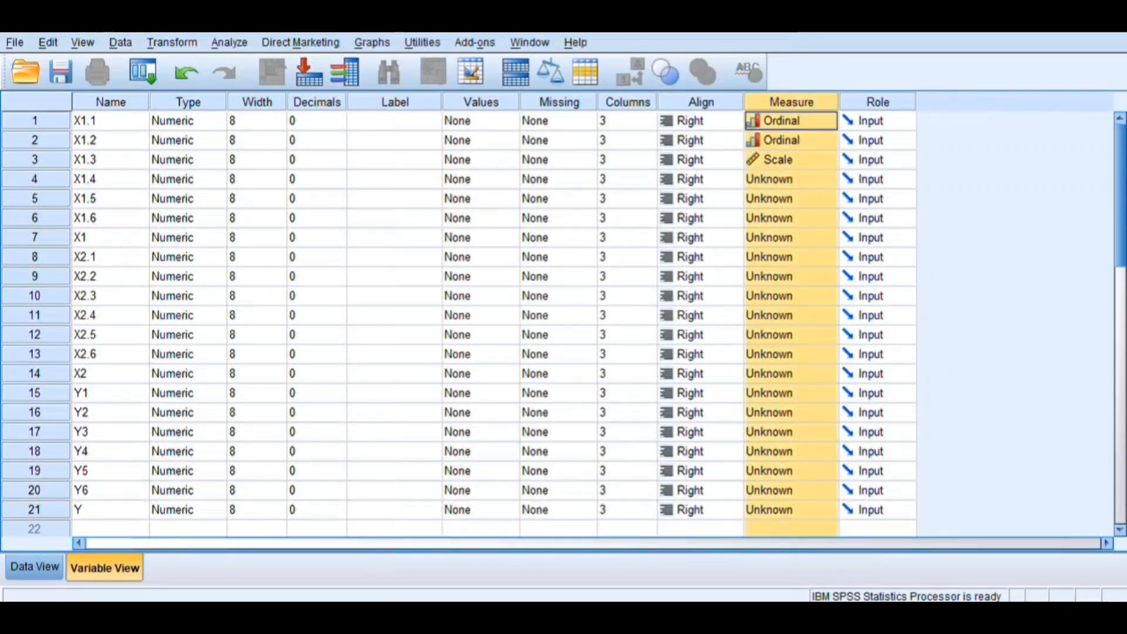
{"action": "left_click", "coordinate": [828, 160]}
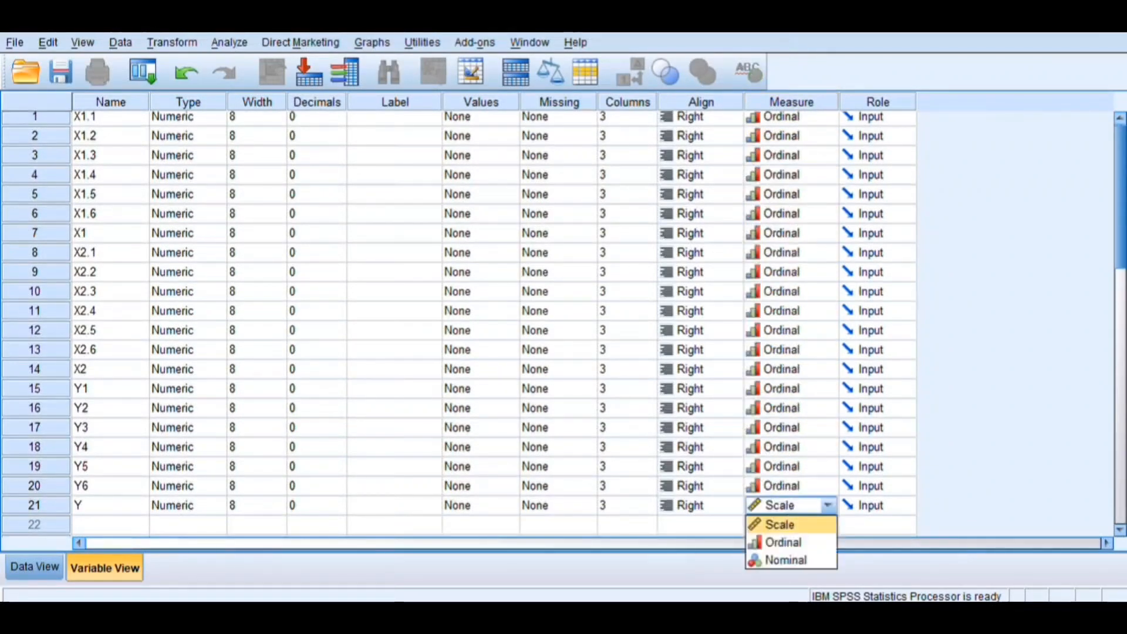
{"action": "left_click", "coordinate": [784, 541]}
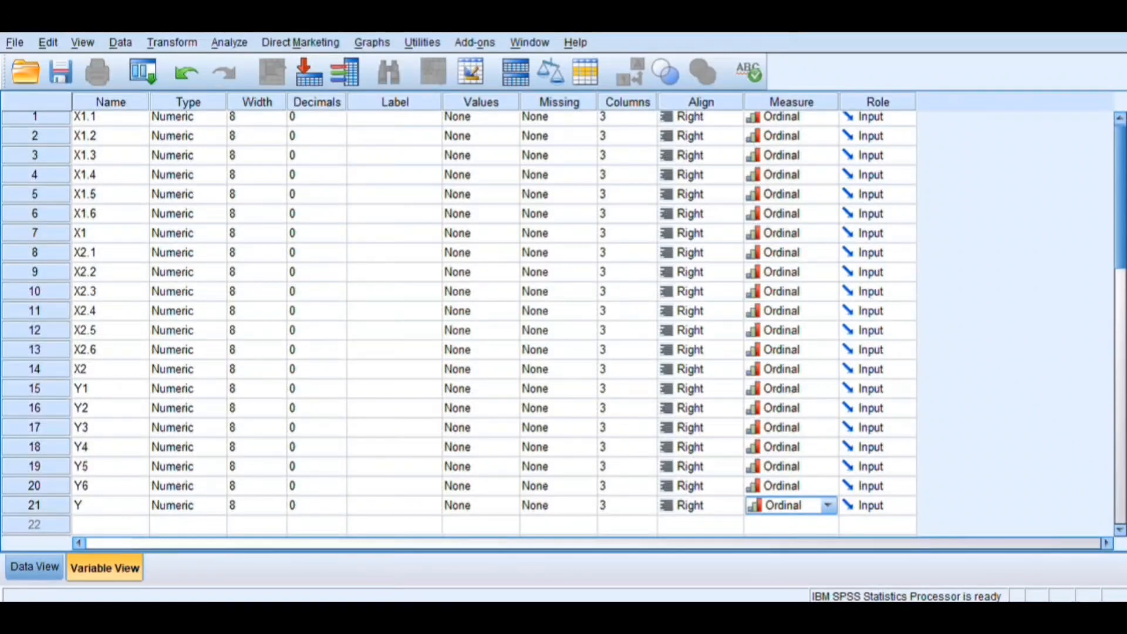
Show the SPSS Data View and return to the start of the respondents' data table in Excel
{"action": "left_click", "coordinate": [36, 567]}
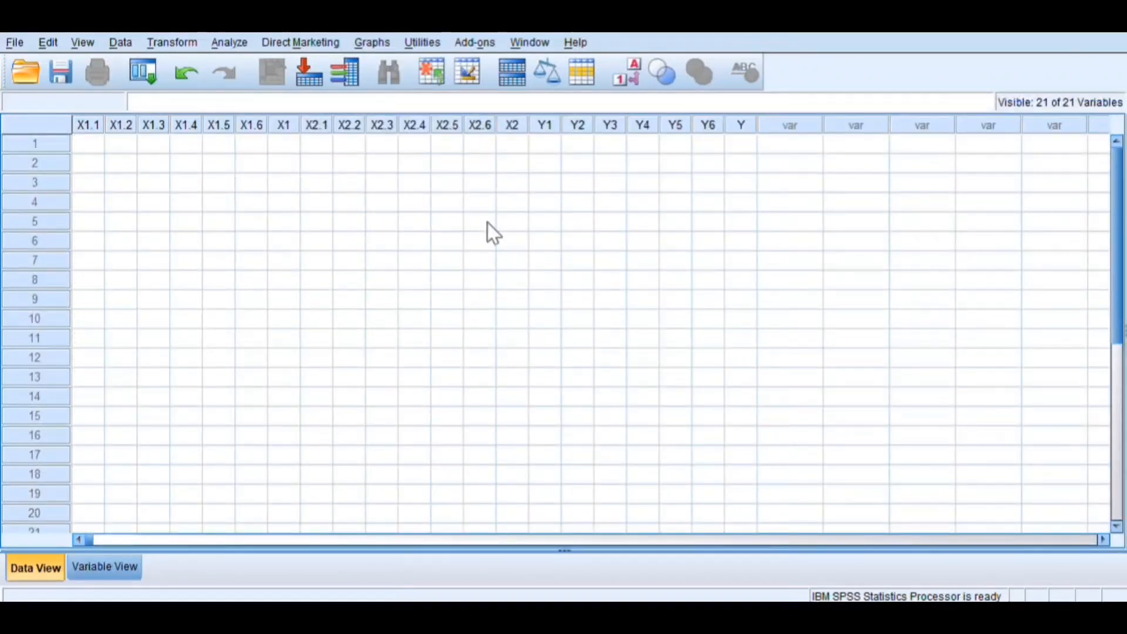
{"action": "key", "text": "alt+Tab"}
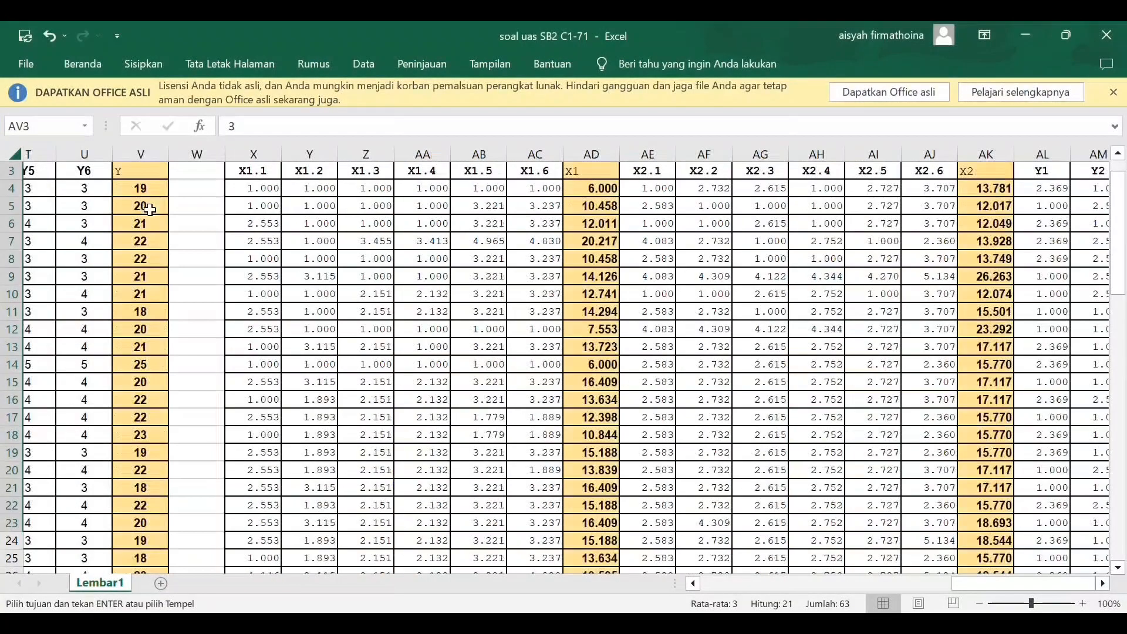
{"action": "scroll", "coordinate": [150, 210], "scroll_direction": "left", "scroll_amount": 10}
{"action": "scroll", "coordinate": [150, 210], "scroll_direction": "up", "scroll_amount": 1}
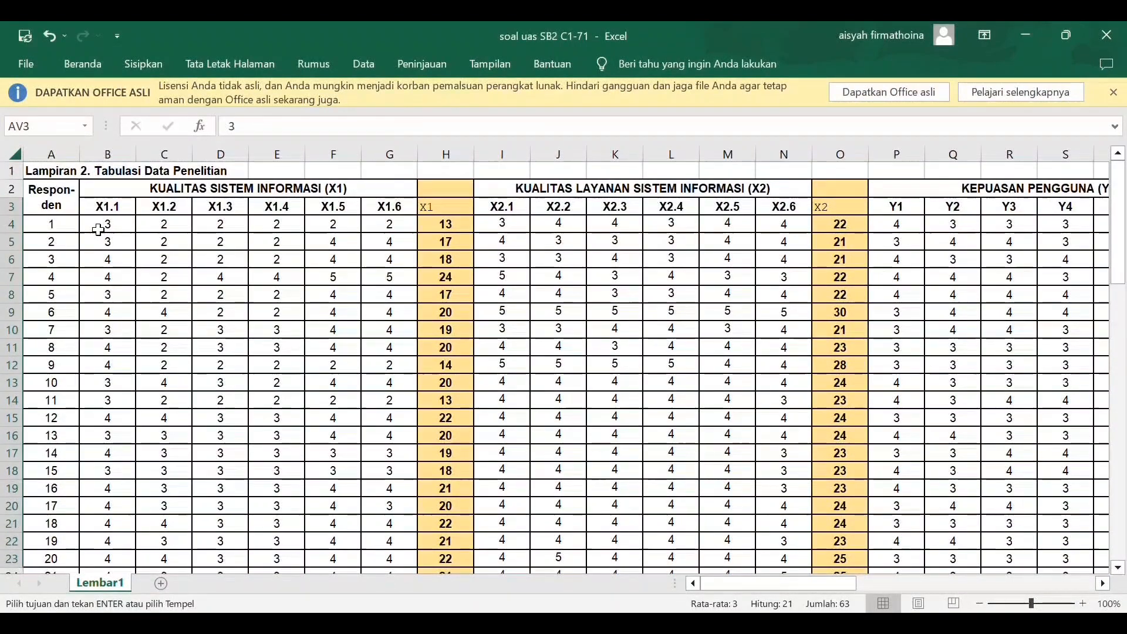
{"action": "left_click_drag", "start_coordinate": [98, 229], "coordinate": [502, 351]}
{"action": "left_click", "coordinate": [106, 228]}
{"action": "key", "text": "F2"}
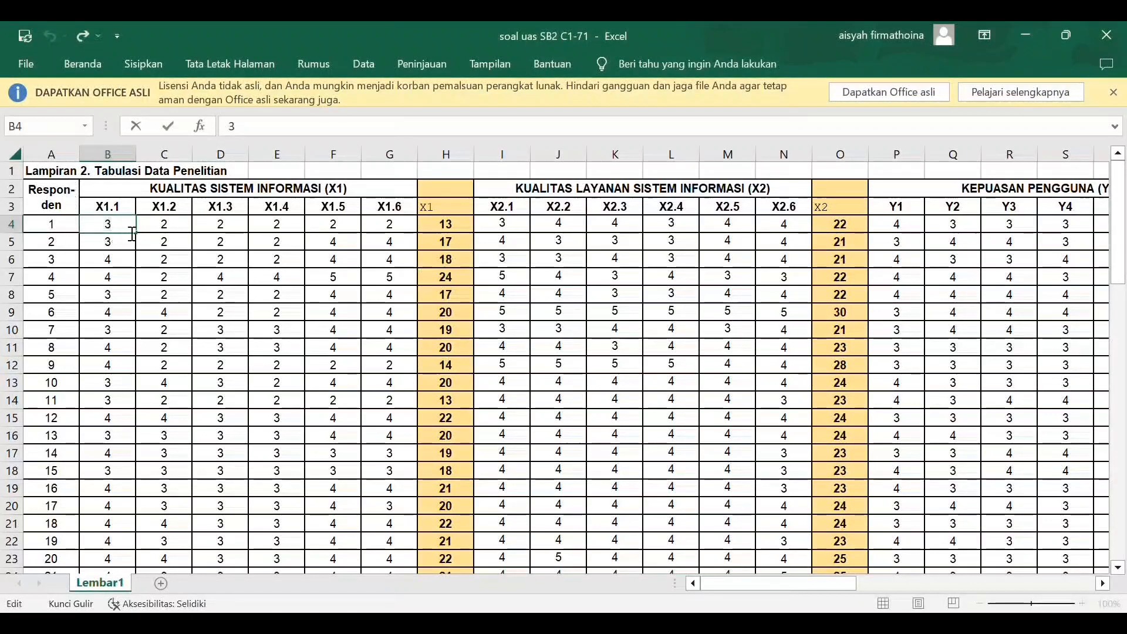
{"action": "left_click", "coordinate": [155, 229]}
{"action": "left_click", "coordinate": [132, 232]}
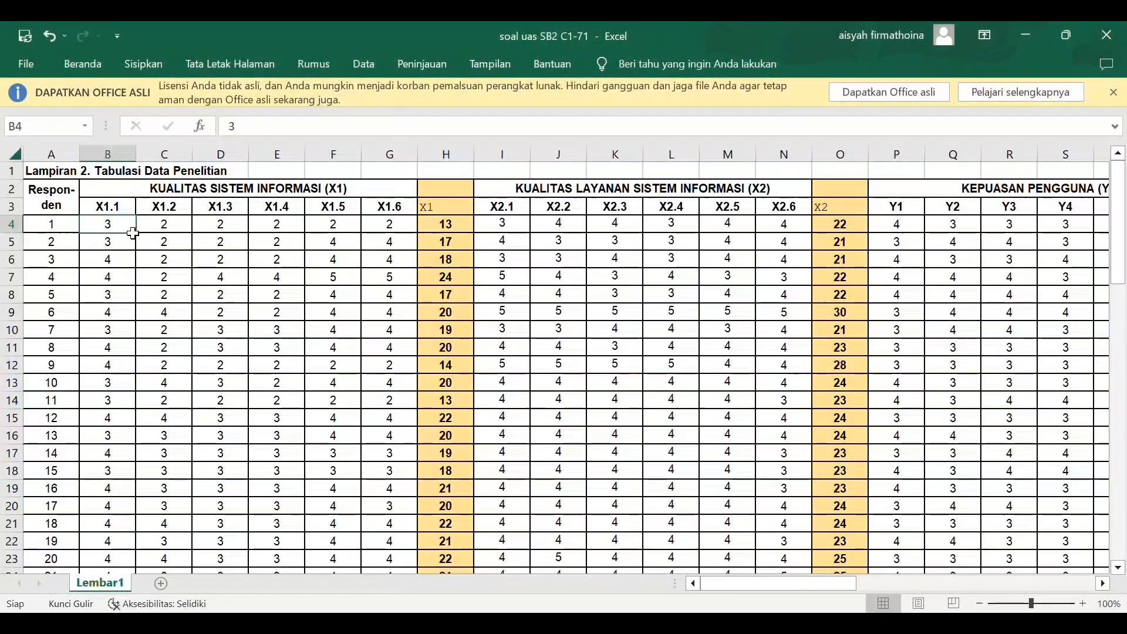
Copy the response data B4:V74 from Excel, paste it into SPSS from the first case of X1.1, and check the rows
{"action": "left_click_drag", "start_coordinate": [133, 233], "coordinate": [1066, 552]}
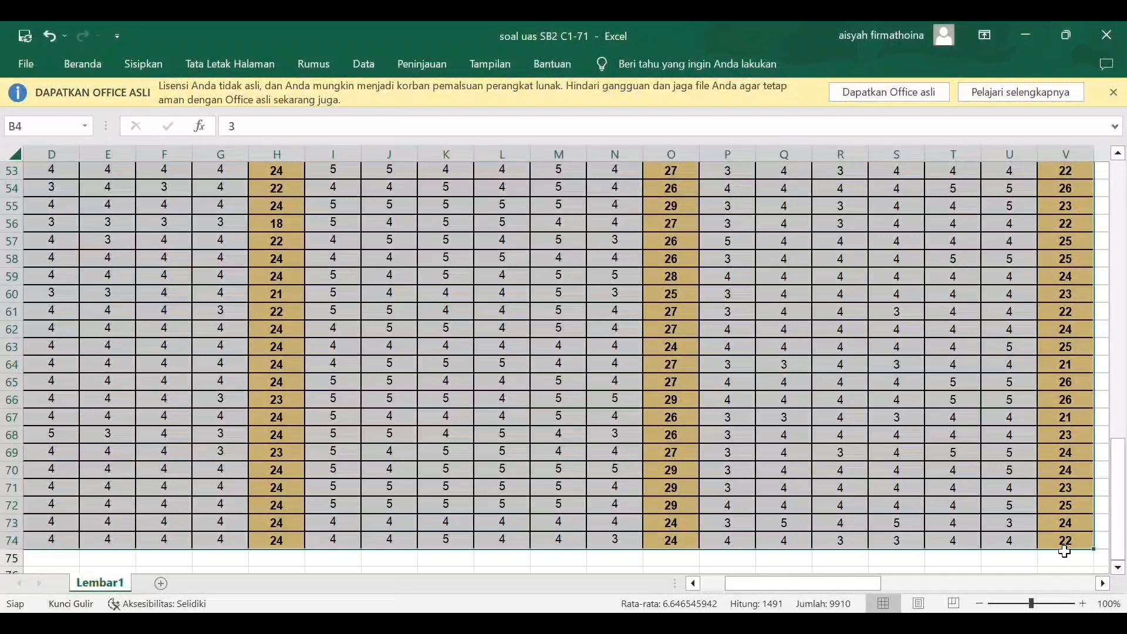
{"action": "key", "text": "ctrl+c"}
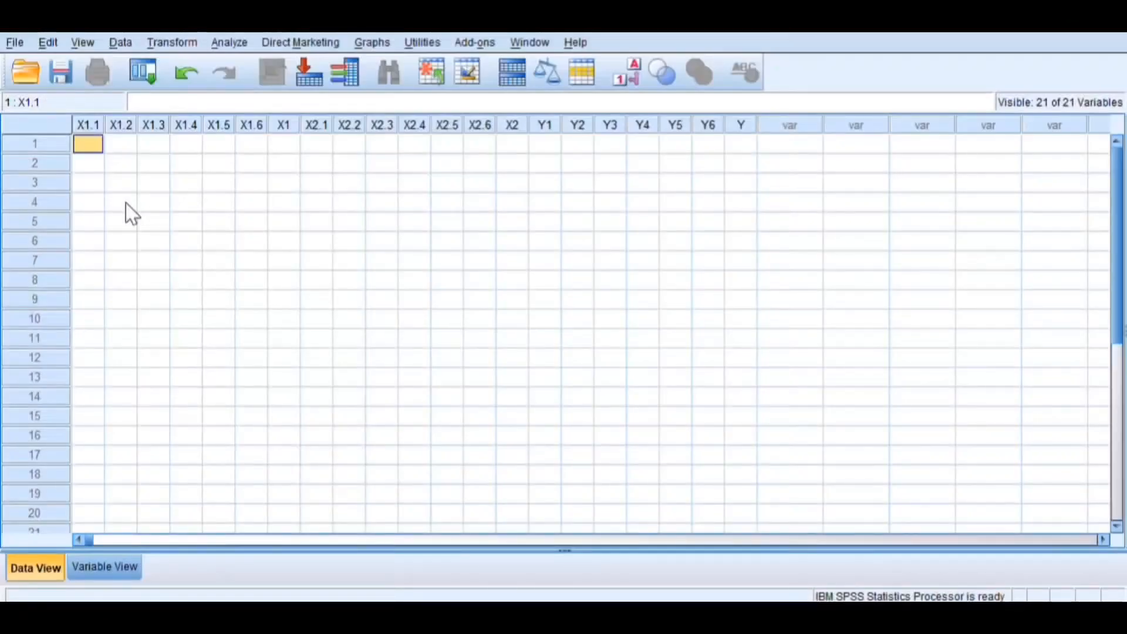
{"action": "key", "text": "ctrl+v"}
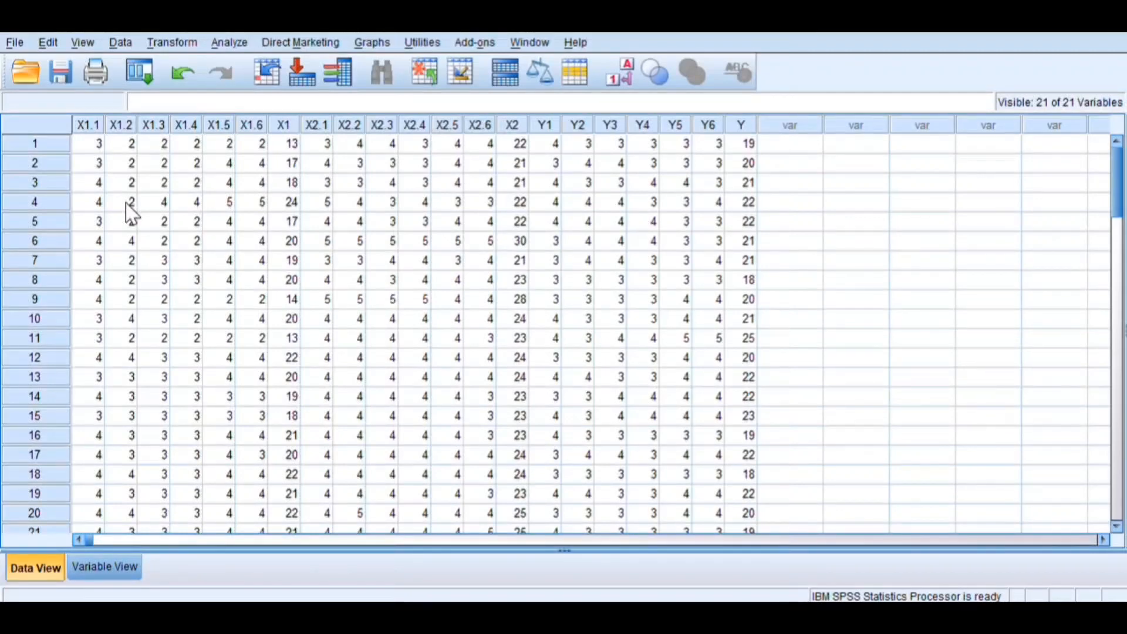
{"action": "scroll", "coordinate": [130, 215], "scroll_direction": "down", "scroll_amount": 20}
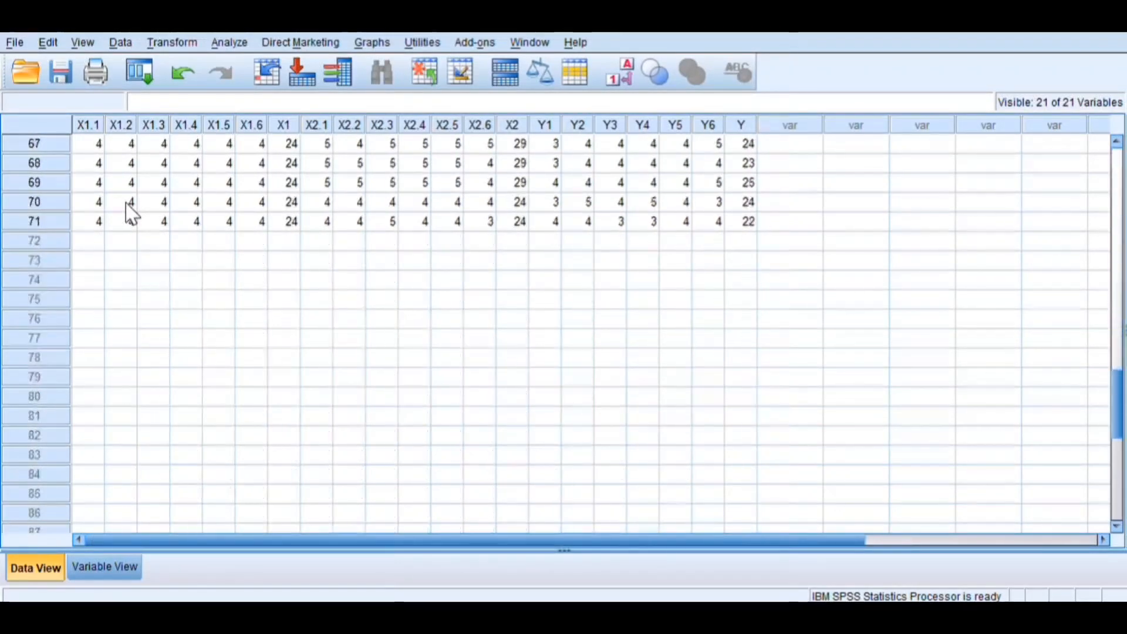
{"action": "scroll", "coordinate": [131, 215], "scroll_direction": "up", "scroll_amount": 20}
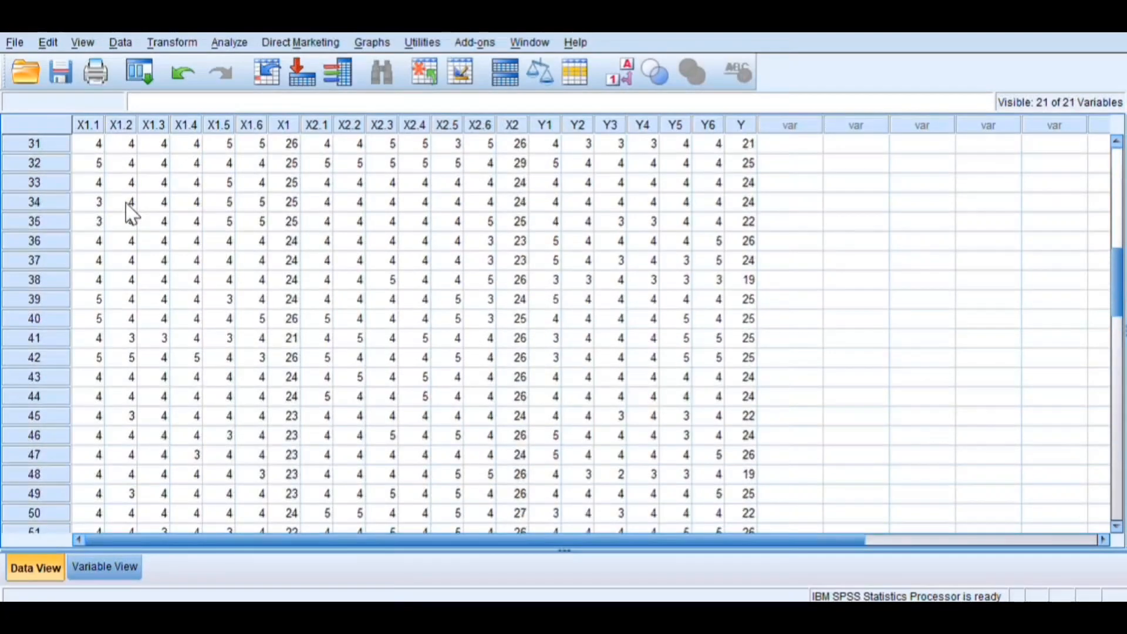
{"action": "scroll", "coordinate": [131, 215], "scroll_direction": "up", "scroll_amount": 2}
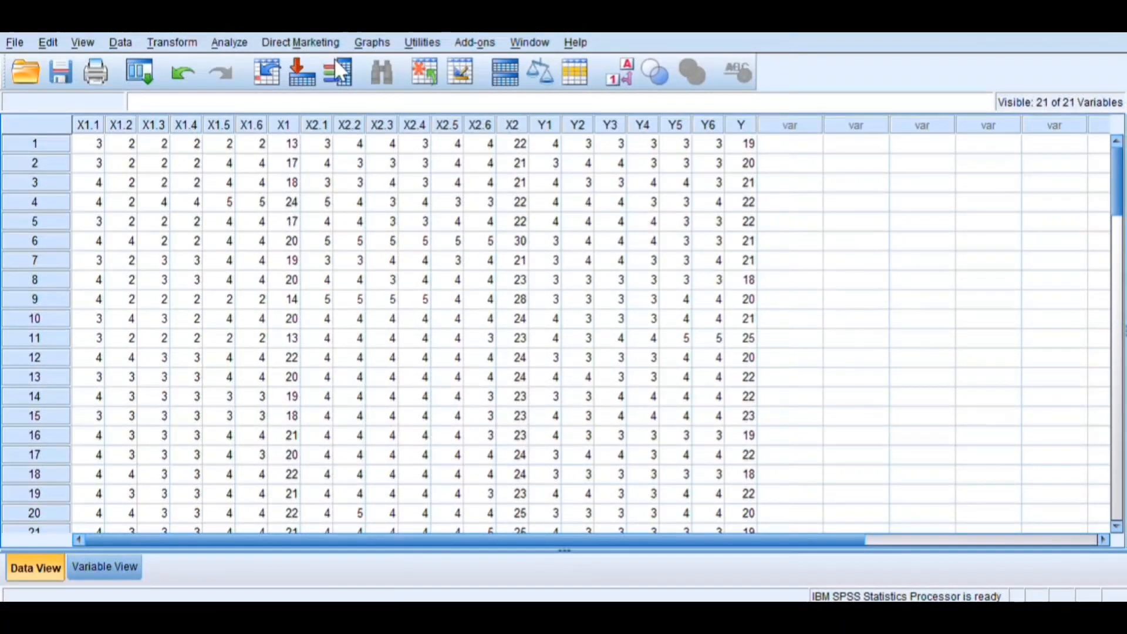
Open the Frequencies procedure from the descriptive statistics analyses
{"action": "key", "text": "alt+a"}
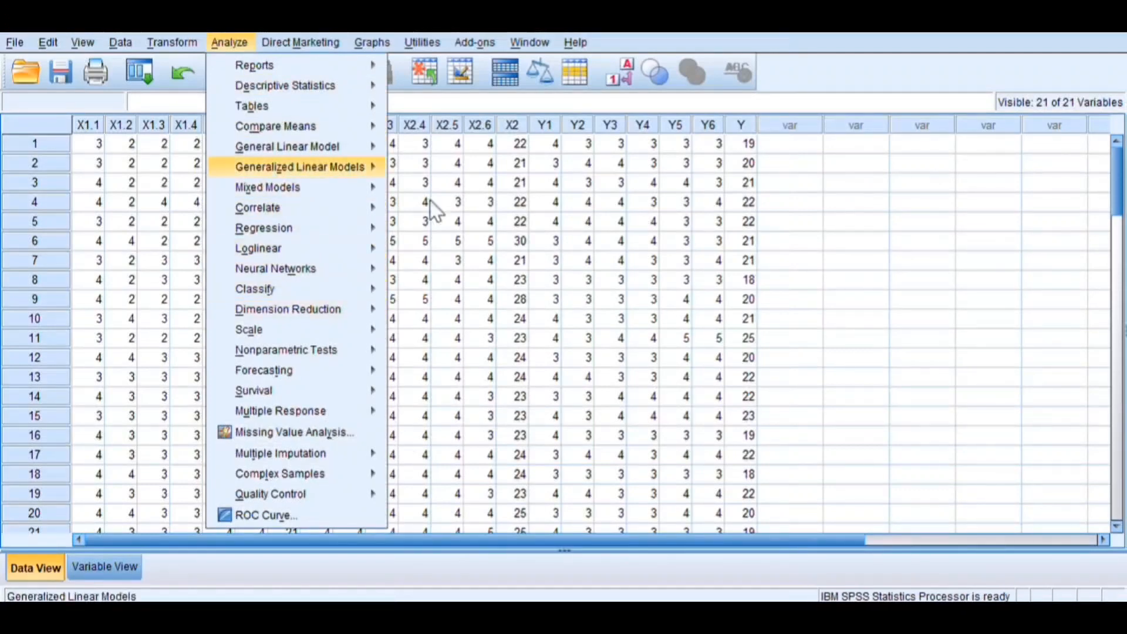
{"action": "mouse_move", "coordinate": [368, 86]}
{"action": "left_click", "coordinate": [450, 89]}
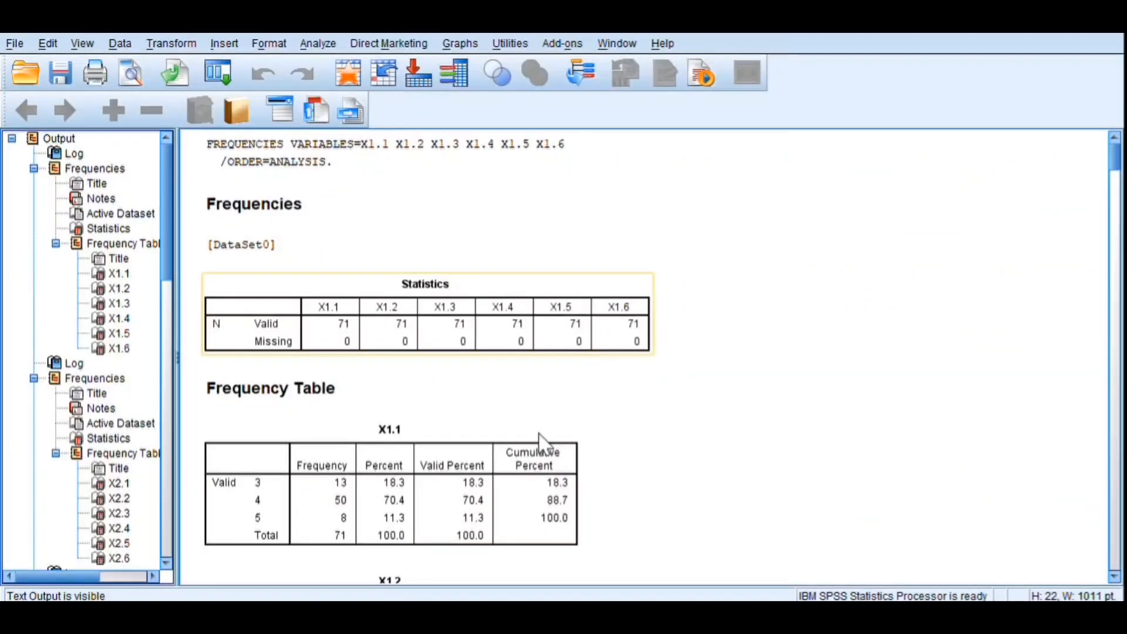
Review the frequency tables for items X1.1 to X1.6 in the output
{"action": "scroll", "coordinate": [540, 441], "scroll_direction": "down", "scroll_amount": 10}
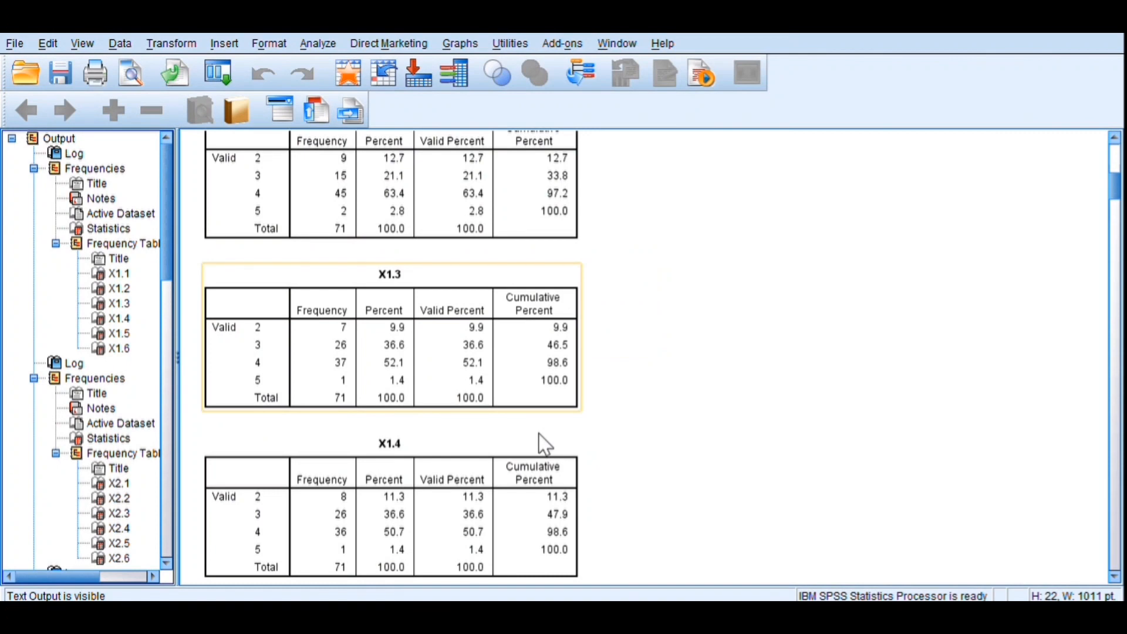
{"action": "scroll", "coordinate": [544, 445], "scroll_direction": "down", "scroll_amount": 4}
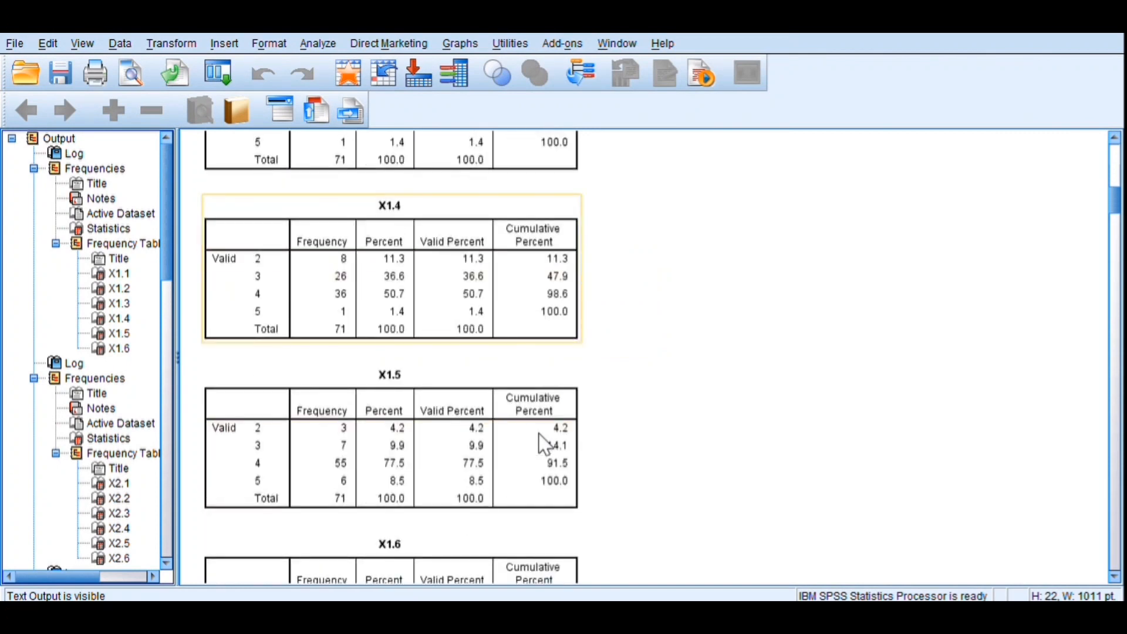
{"action": "scroll", "coordinate": [545, 444], "scroll_direction": "down", "scroll_amount": 3}
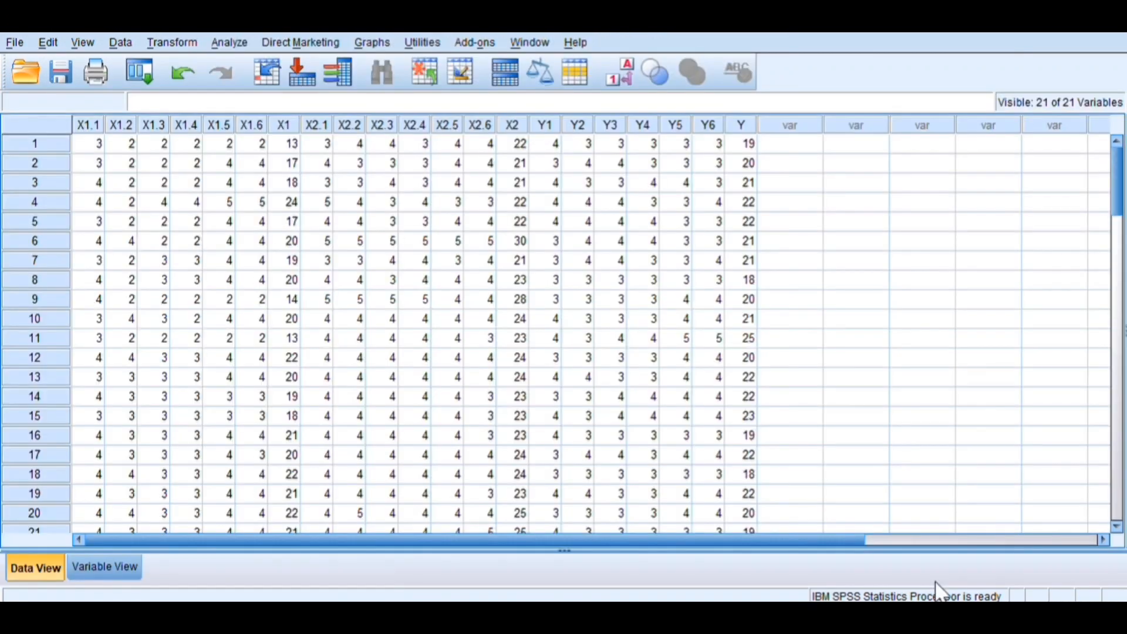
Run the Frequencies analysis from the descriptive statistics for items X2.1 to X2.6
{"action": "key", "text": "alt+a"}
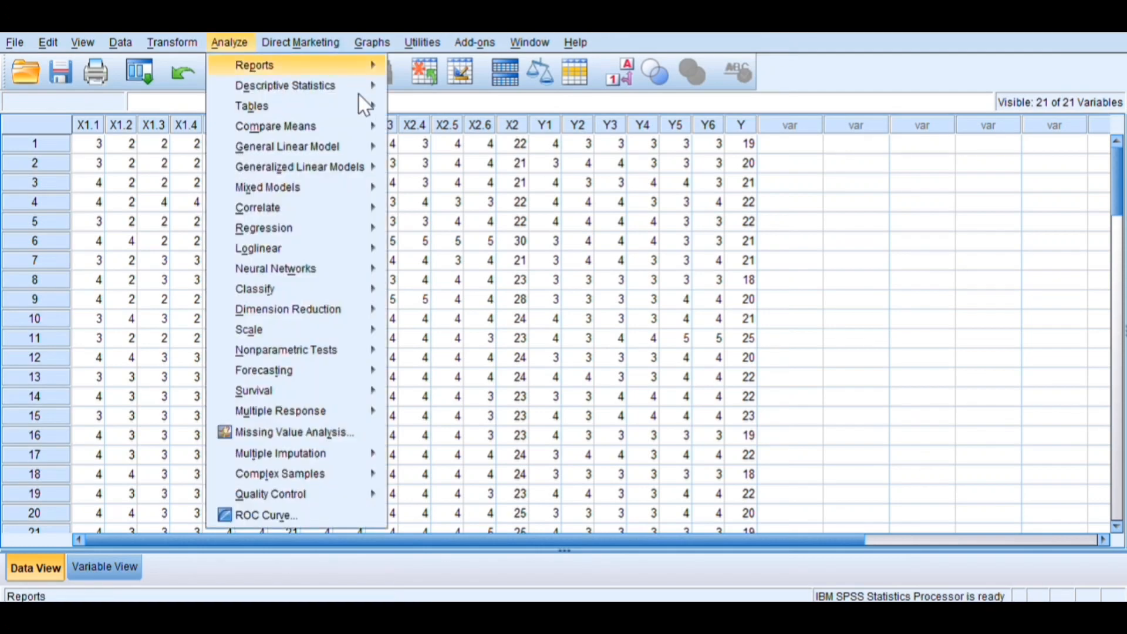
{"action": "key", "text": "Down"}
{"action": "key", "text": "Down"}
{"action": "key", "text": "Up"}
{"action": "key", "text": "Right"}
{"action": "key", "text": "Escape"}
{"action": "key", "text": "Escape"}
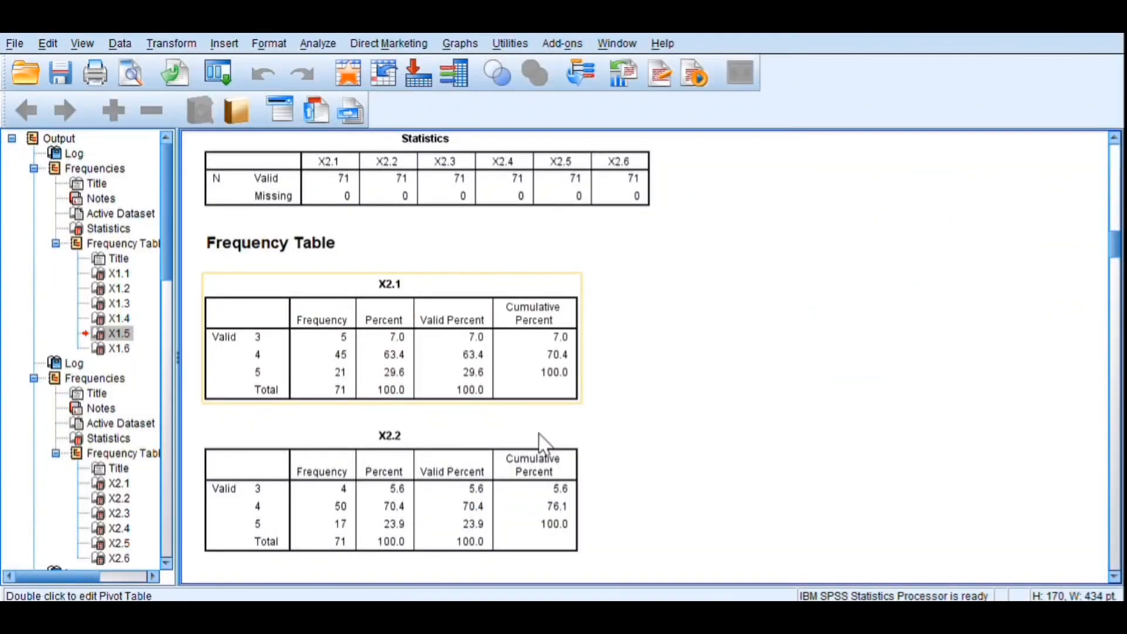
Review the frequency tables for items X2.1 to X2.6 in the output
{"action": "scroll", "coordinate": [541, 444], "scroll_direction": "down", "scroll_amount": 3}
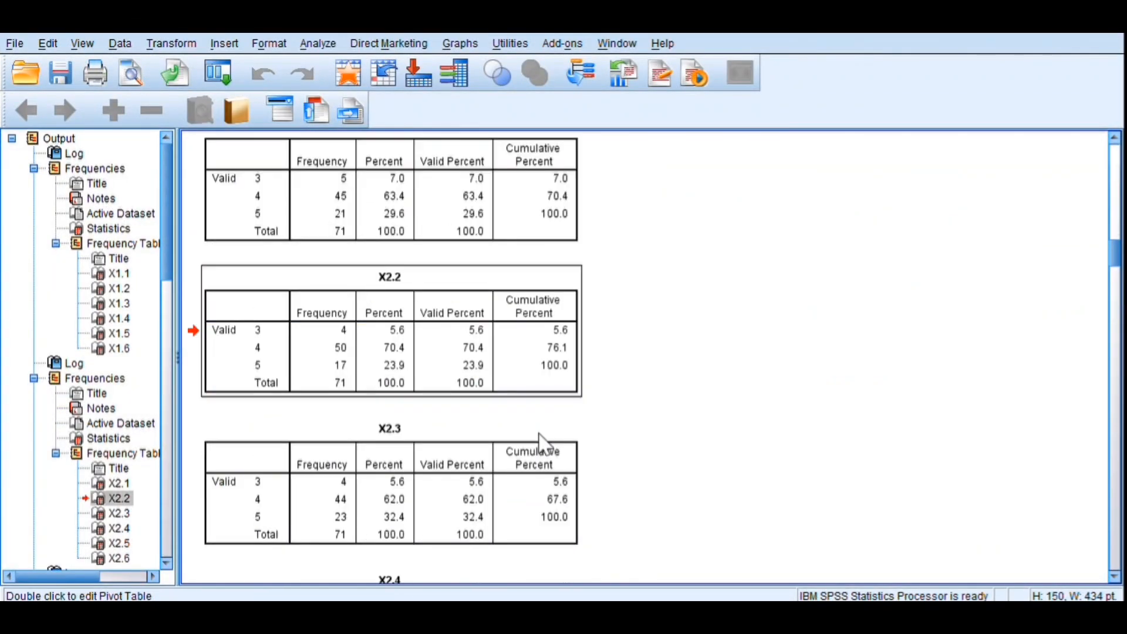
{"action": "scroll", "coordinate": [541, 445], "scroll_direction": "down", "scroll_amount": 3}
{"action": "scroll", "coordinate": [540, 445], "scroll_direction": "down", "scroll_amount": 6}
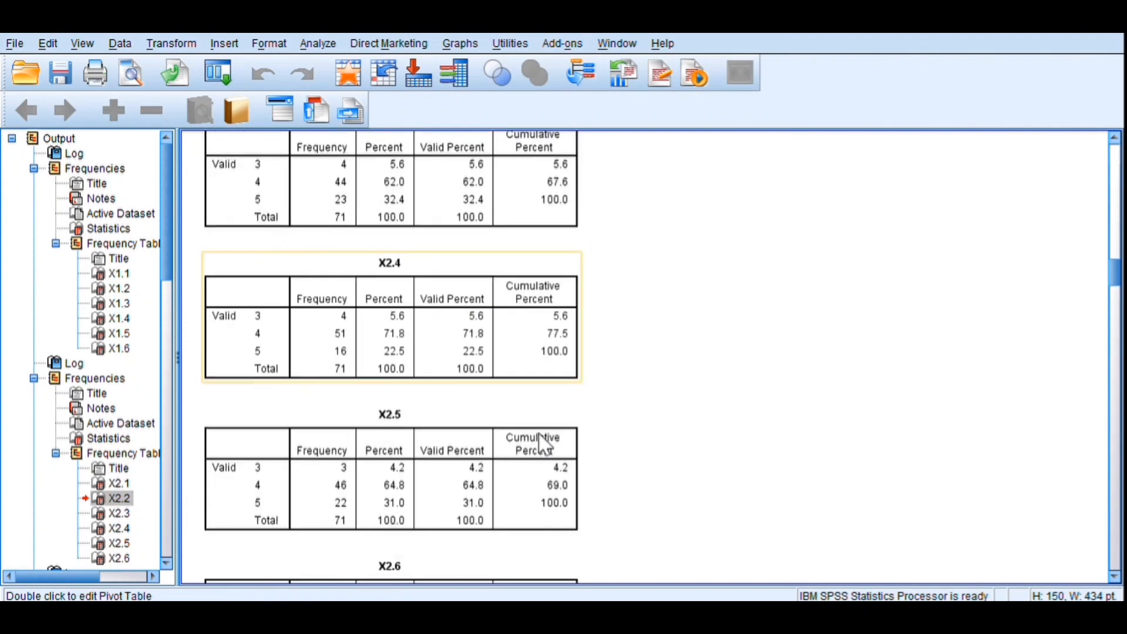
{"action": "scroll", "coordinate": [543, 447], "scroll_direction": "down", "scroll_amount": 2}
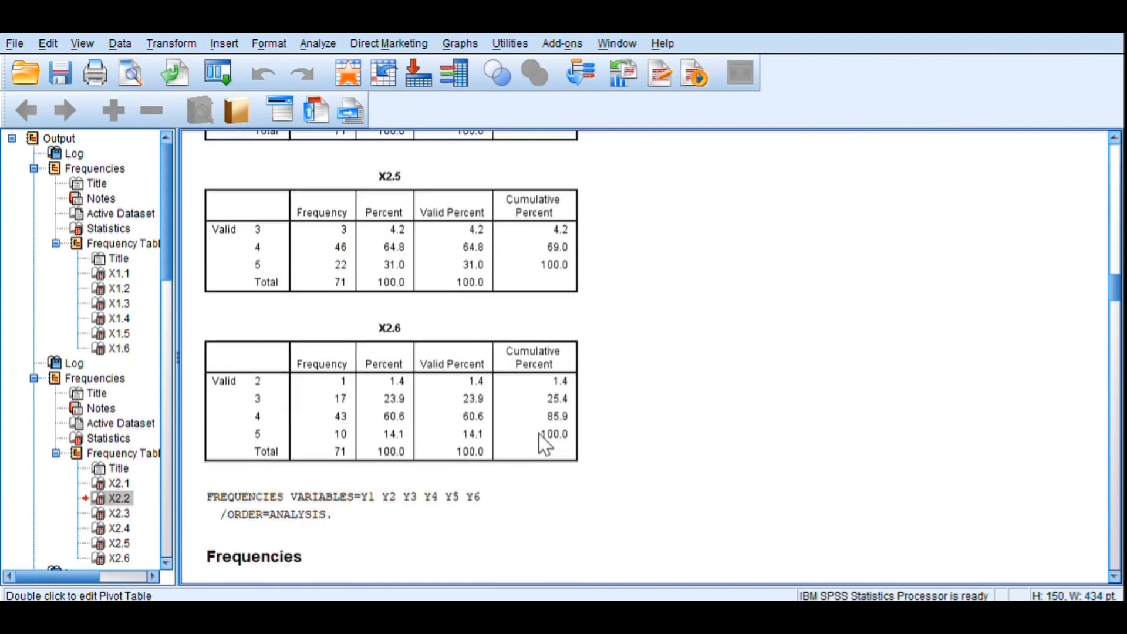
Return to the data editor and run Frequencies for Y1 to Y6 with frequency tables displayed
{"action": "key", "text": "alt+Tab"}
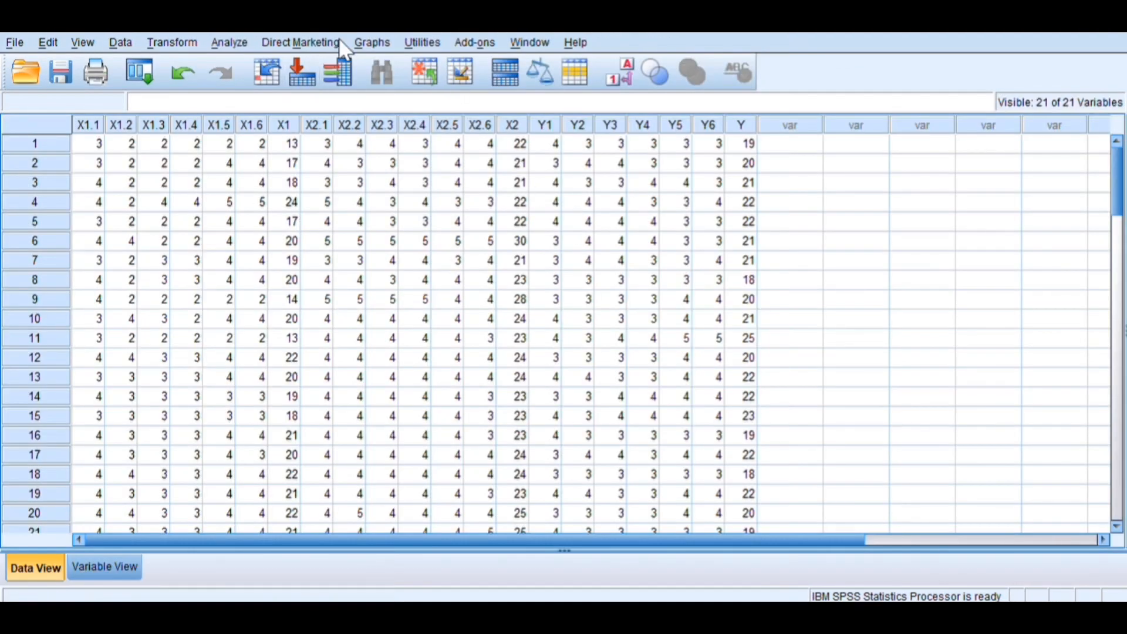
{"action": "left_click", "coordinate": [229, 42]}
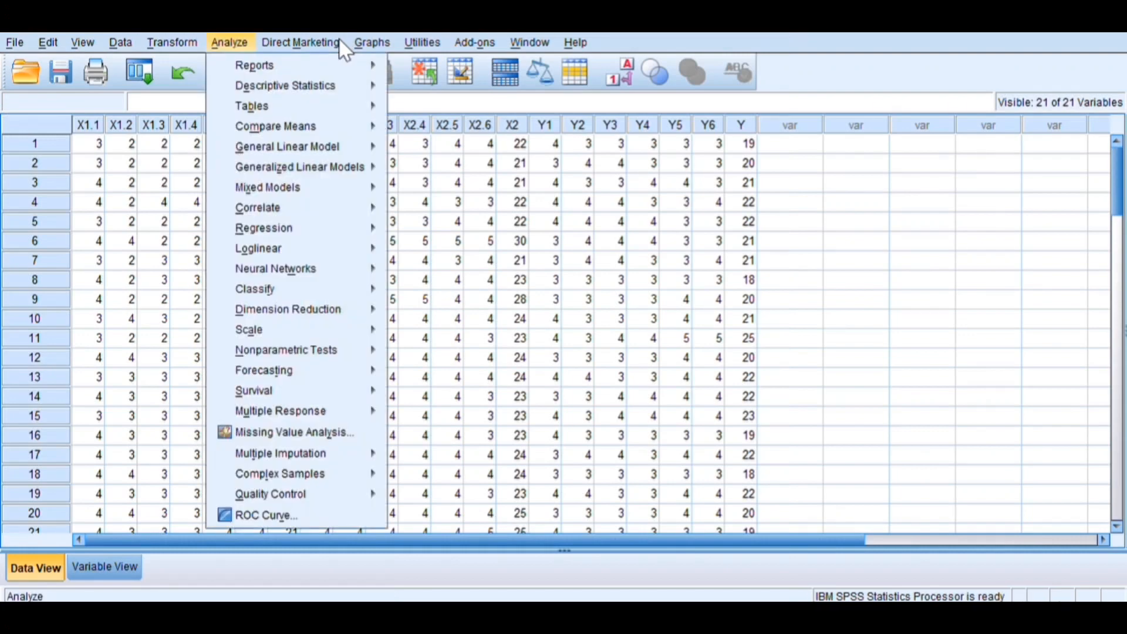
{"action": "left_click", "coordinate": [633, 118]}
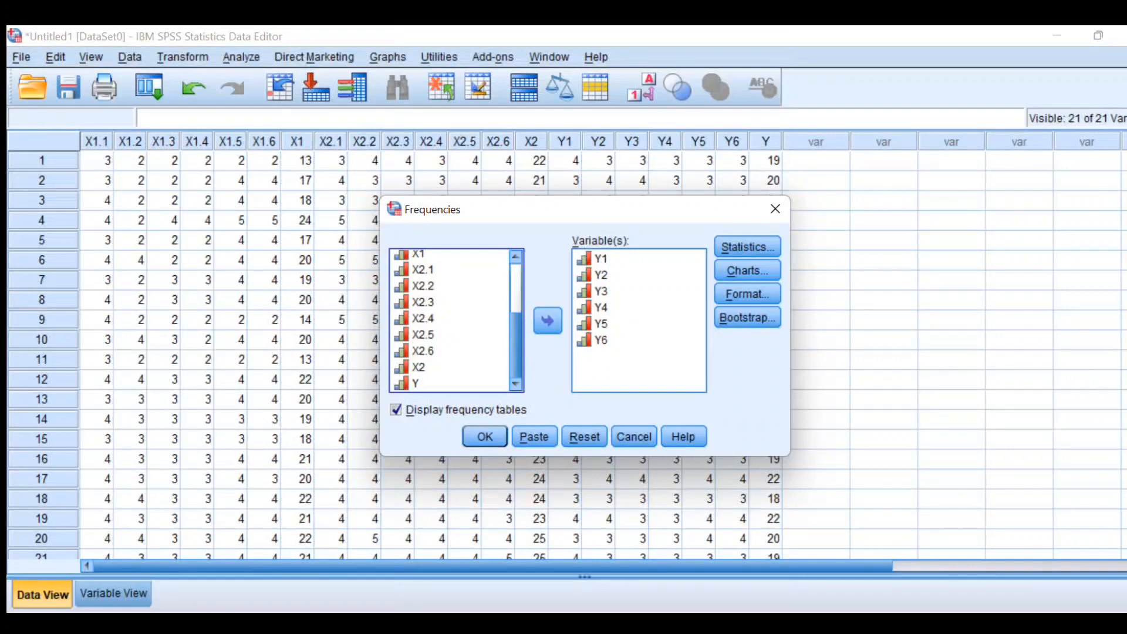
{"action": "key", "text": "Return"}
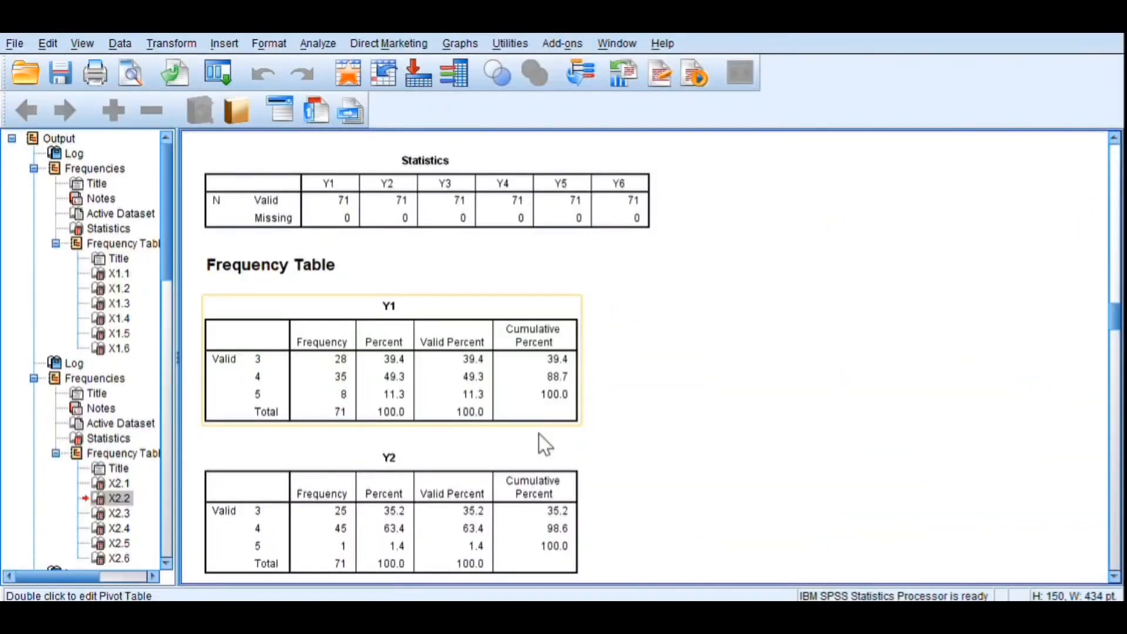
Review the frequency tables for Y1 to Y6 and recheck the X1 and X2 item tables in the output
{"action": "scroll", "coordinate": [539, 434], "scroll_direction": "down", "scroll_amount": 10}
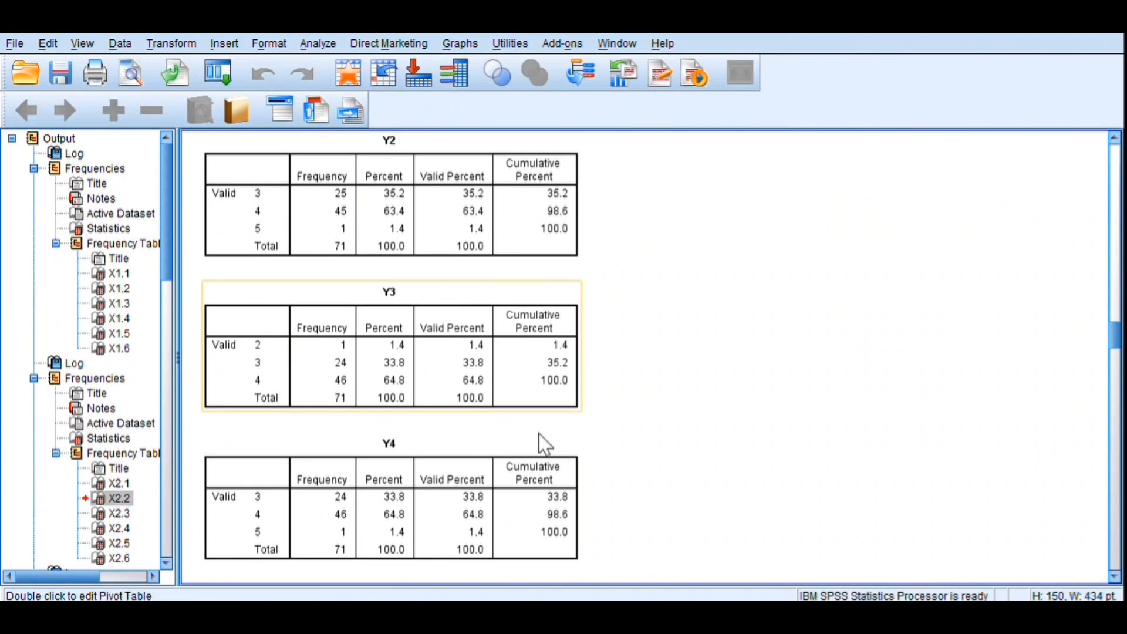
{"action": "scroll", "coordinate": [539, 434], "scroll_direction": "down", "scroll_amount": 10}
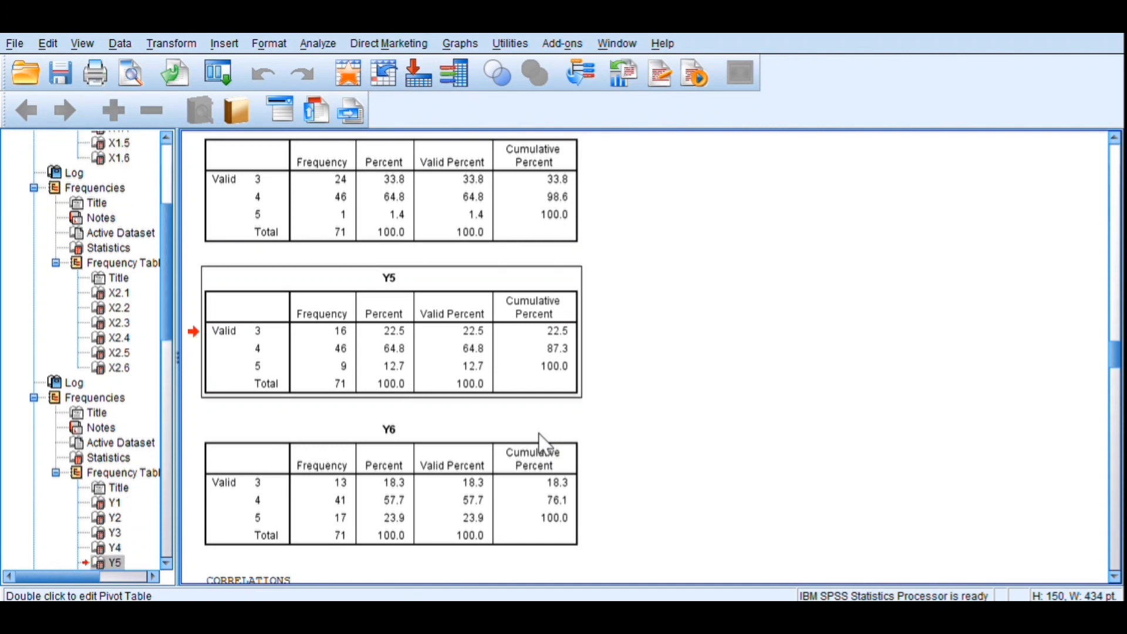
{"action": "scroll", "coordinate": [539, 446], "scroll_direction": "up", "scroll_amount": 20}
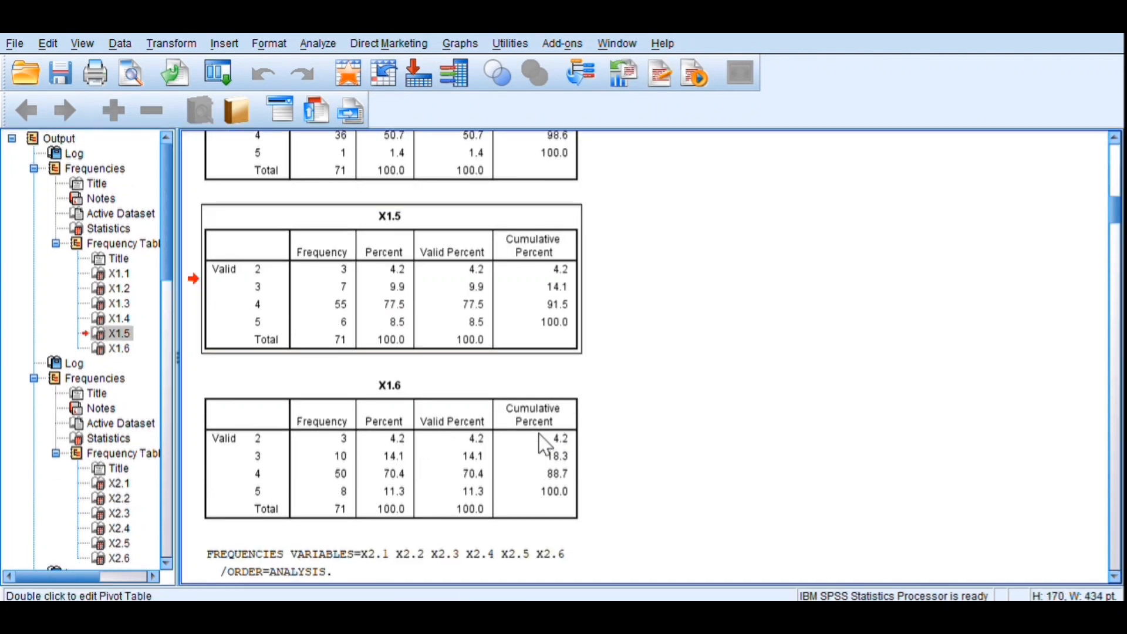
{"action": "scroll", "coordinate": [539, 445], "scroll_direction": "down", "scroll_amount": 10}
{"action": "scroll", "coordinate": [545, 445], "scroll_direction": "down", "scroll_amount": 3}
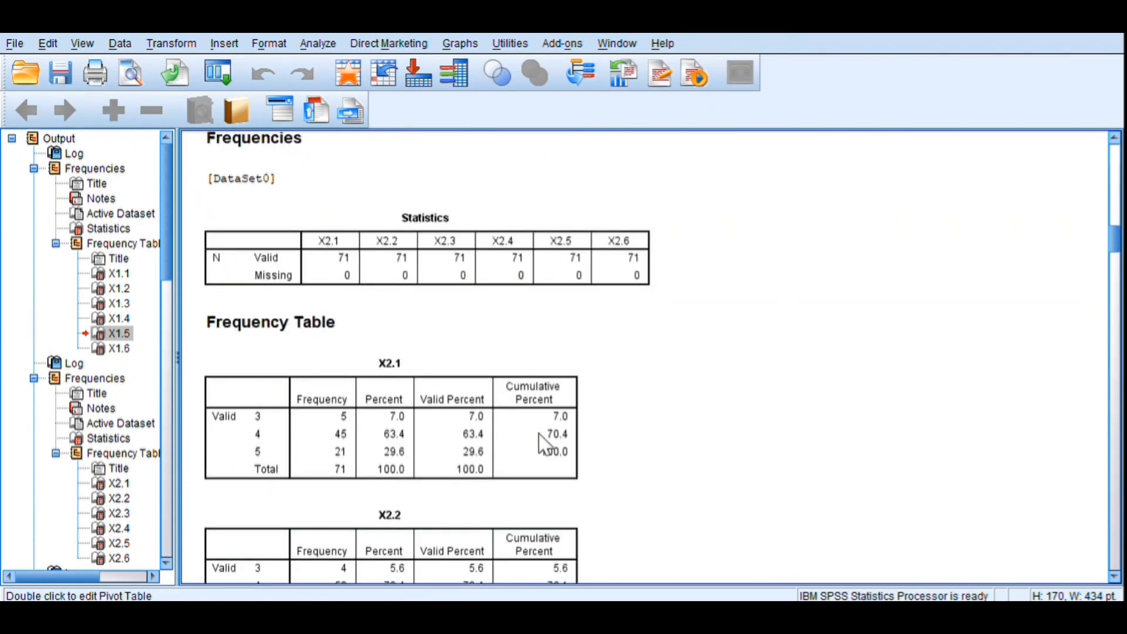
{"action": "scroll", "coordinate": [539, 435], "scroll_direction": "down", "scroll_amount": 15}
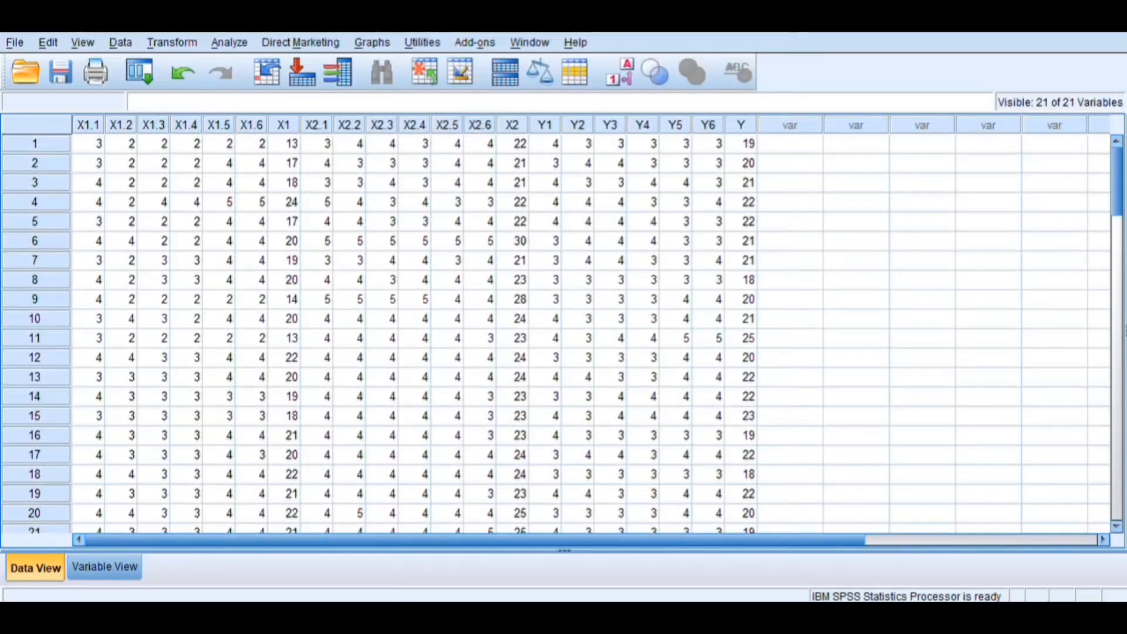
Open the Bivariate Correlations procedure from the data editor
{"action": "key", "text": "alt+a"}
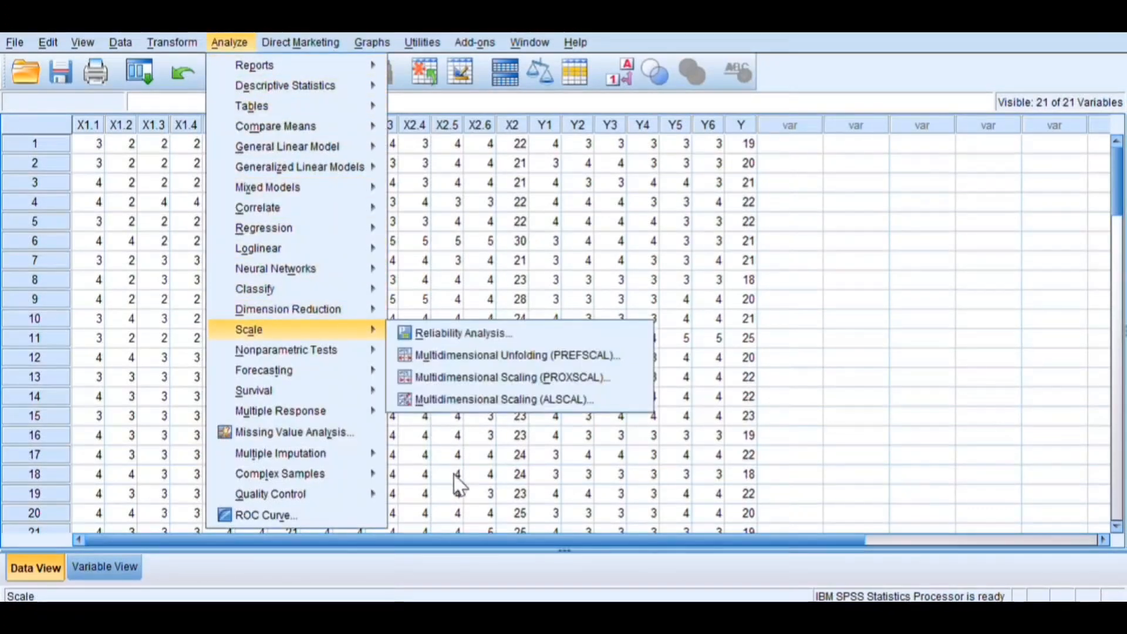
{"action": "key", "text": "Up"}
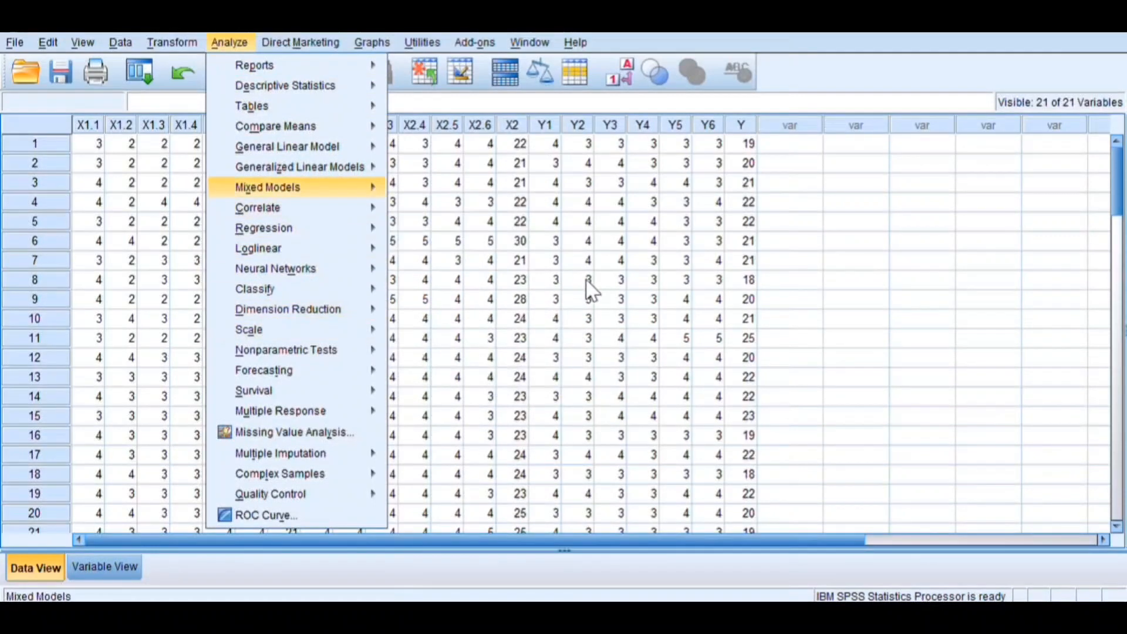
{"action": "key", "text": "Down"}
{"action": "key", "text": "Right"}
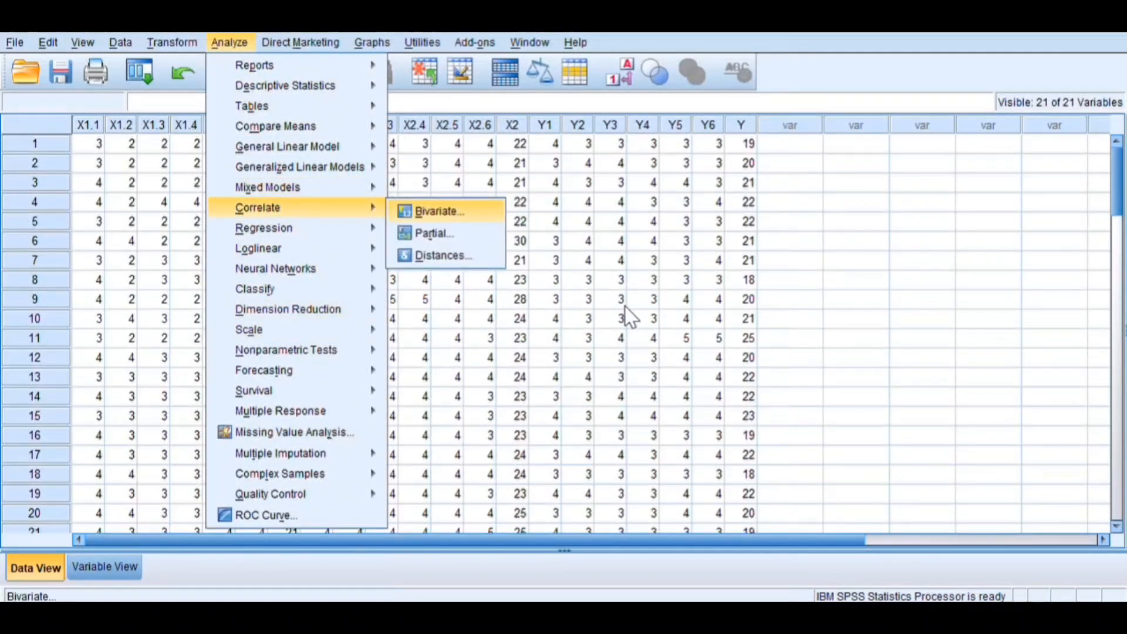
{"action": "key", "text": "Return"}
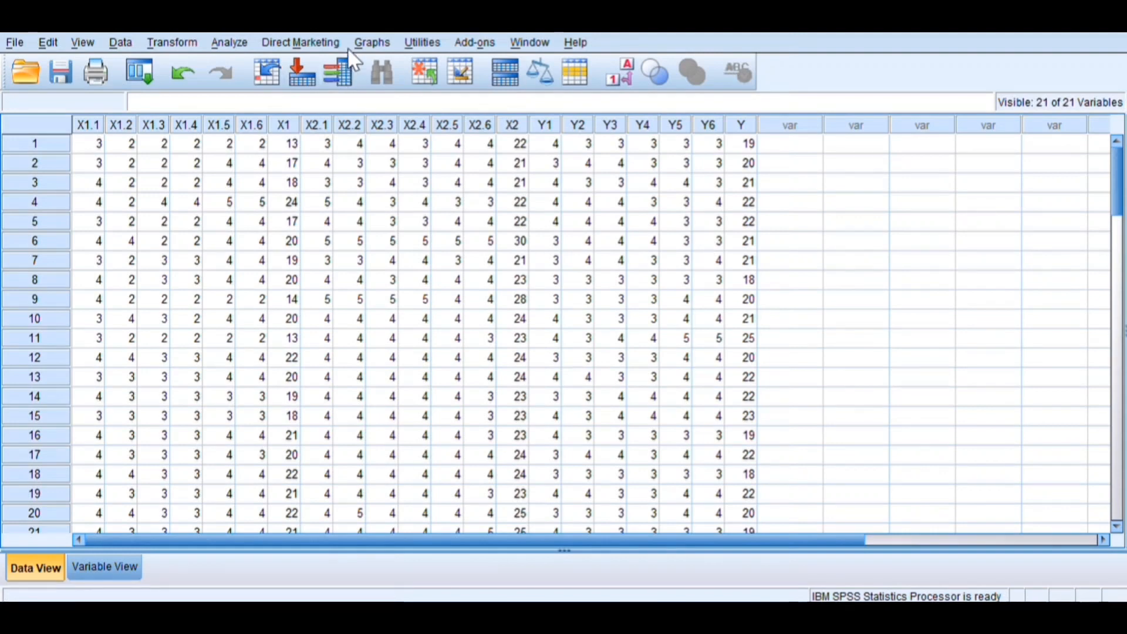
Run two-tailed Pearson bivariate correlations for X2.1 to X2.6 and X2 with significant correlations flagged, and view the output
{"action": "key", "text": "alt+a"}
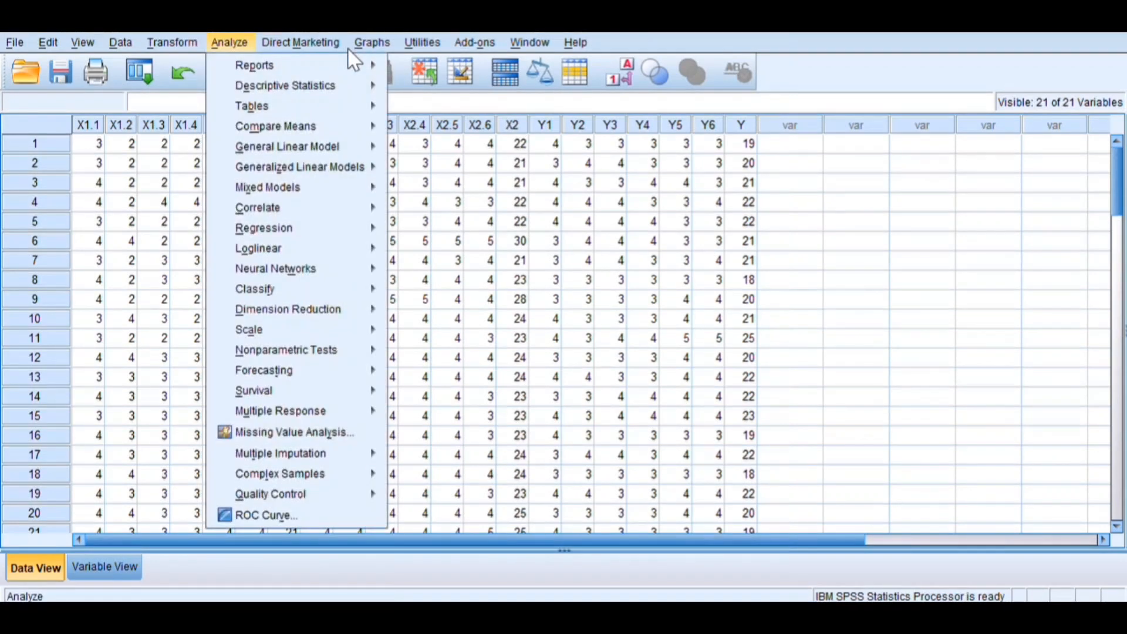
{"action": "key", "text": "c"}
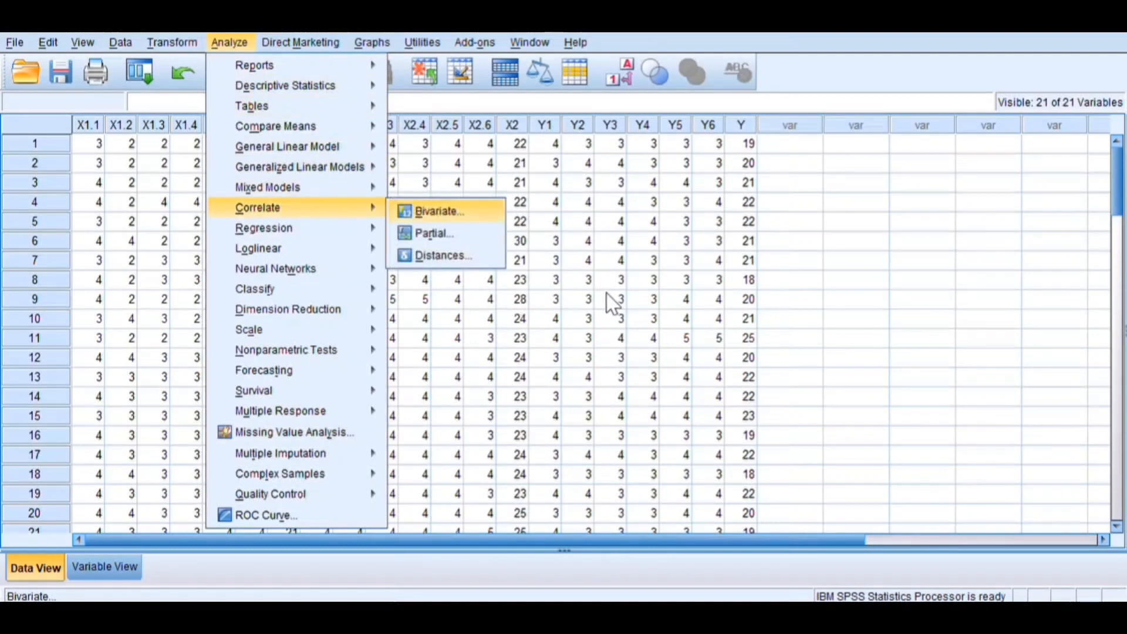
{"action": "key", "text": "Return"}
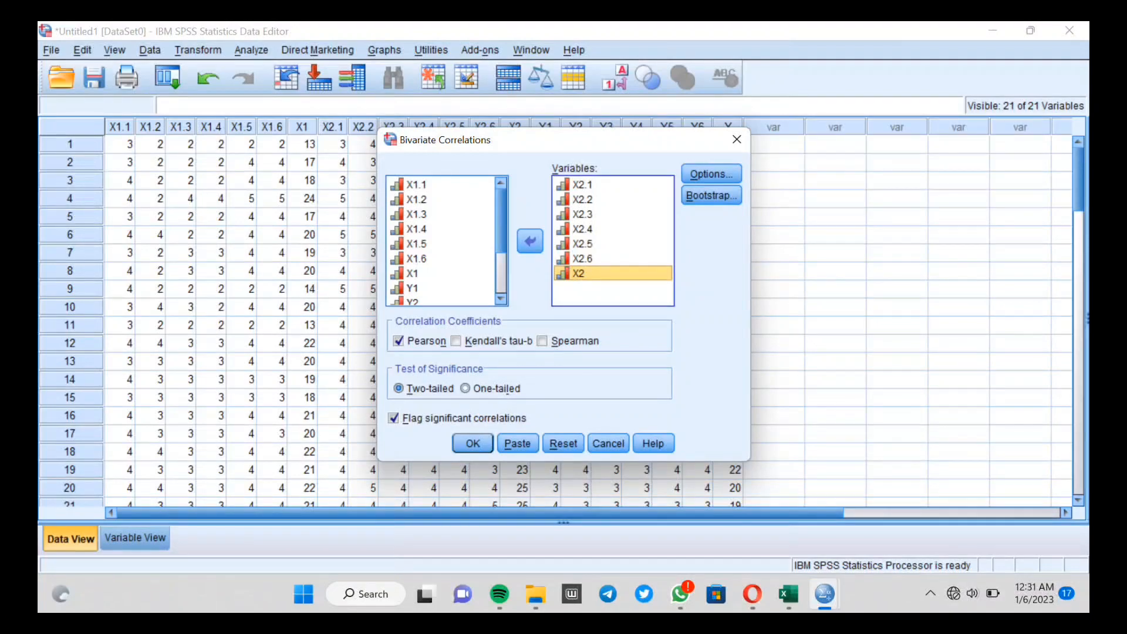
{"action": "key", "text": "Return"}
{"action": "scroll", "coordinate": [539, 435], "scroll_direction": "down", "scroll_amount": 6}
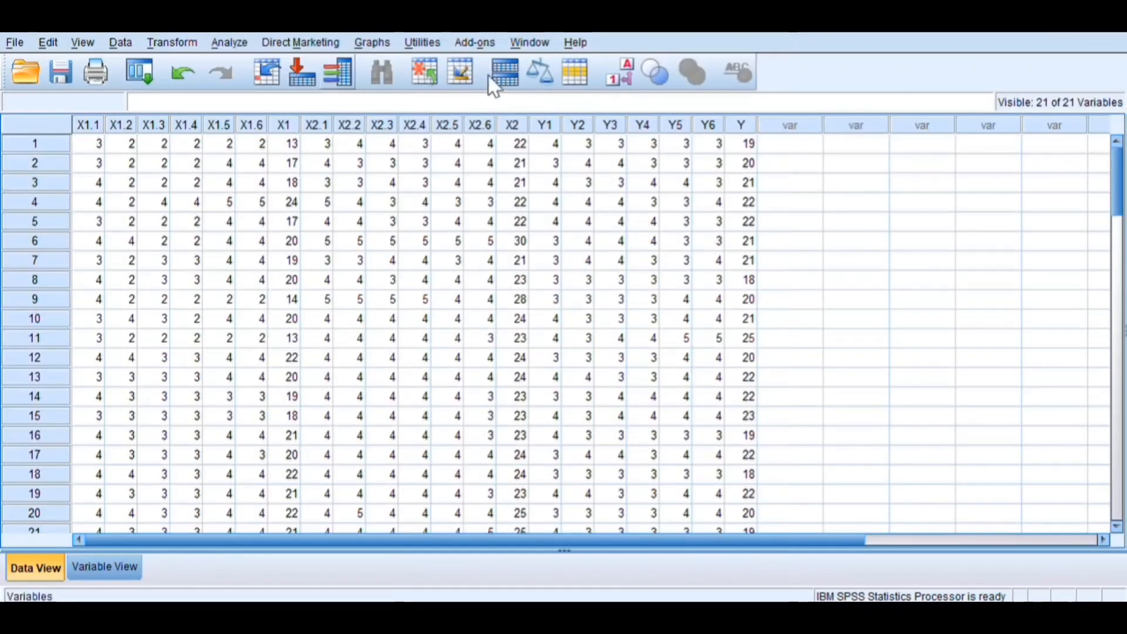
Run two-tailed Pearson bivariate correlations for Y1 to Y6 and Y with significant correlations flagged, and view the output
{"action": "key", "text": "alt+a"}
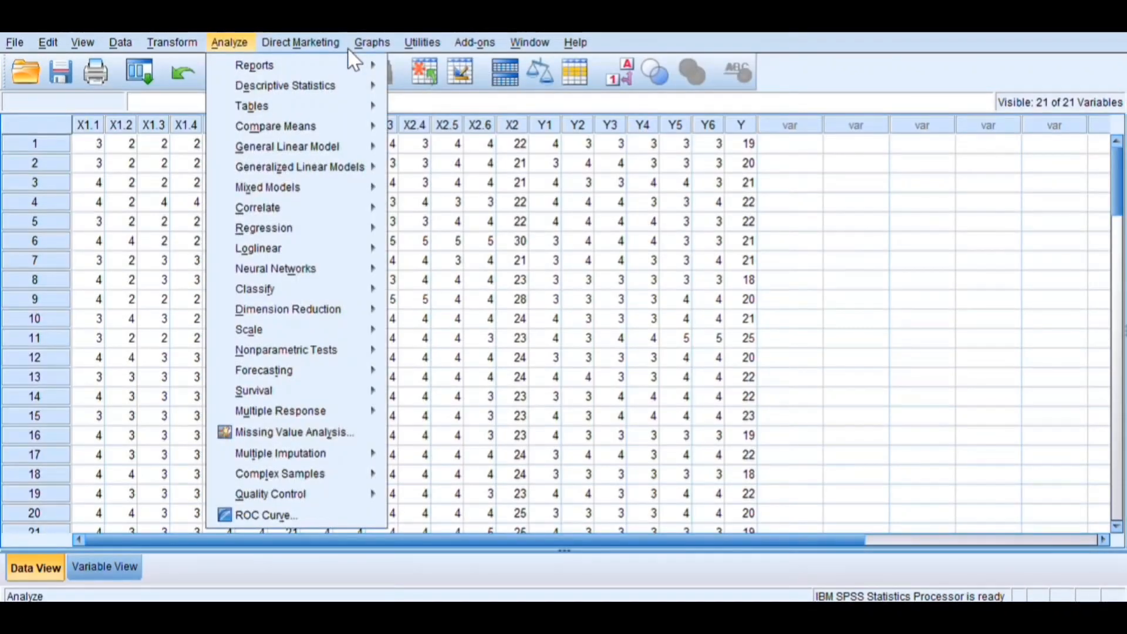
{"action": "mouse_move", "coordinate": [352, 207]}
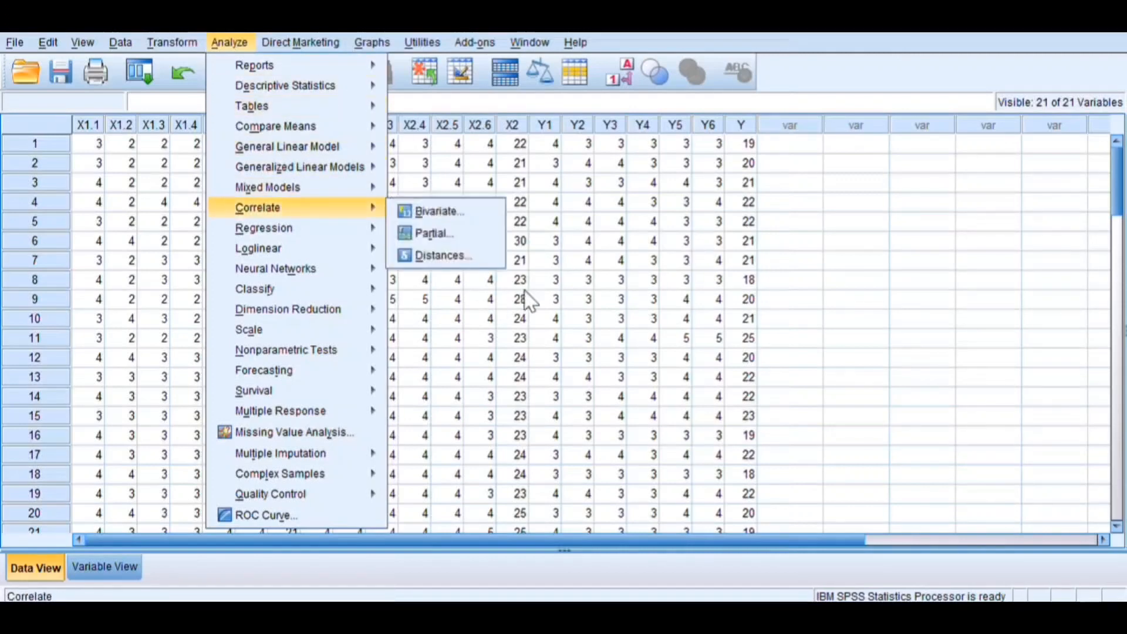
{"action": "left_click", "coordinate": [425, 210]}
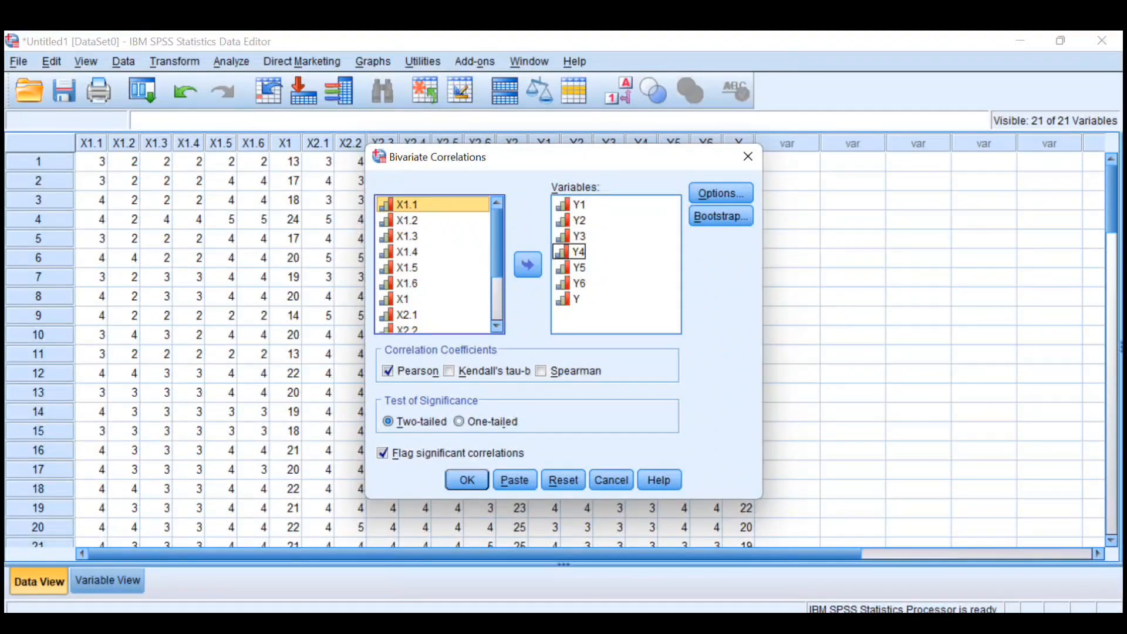
{"action": "key", "text": "Return"}
{"action": "scroll", "coordinate": [539, 435], "scroll_direction": "down", "scroll_amount": 5}
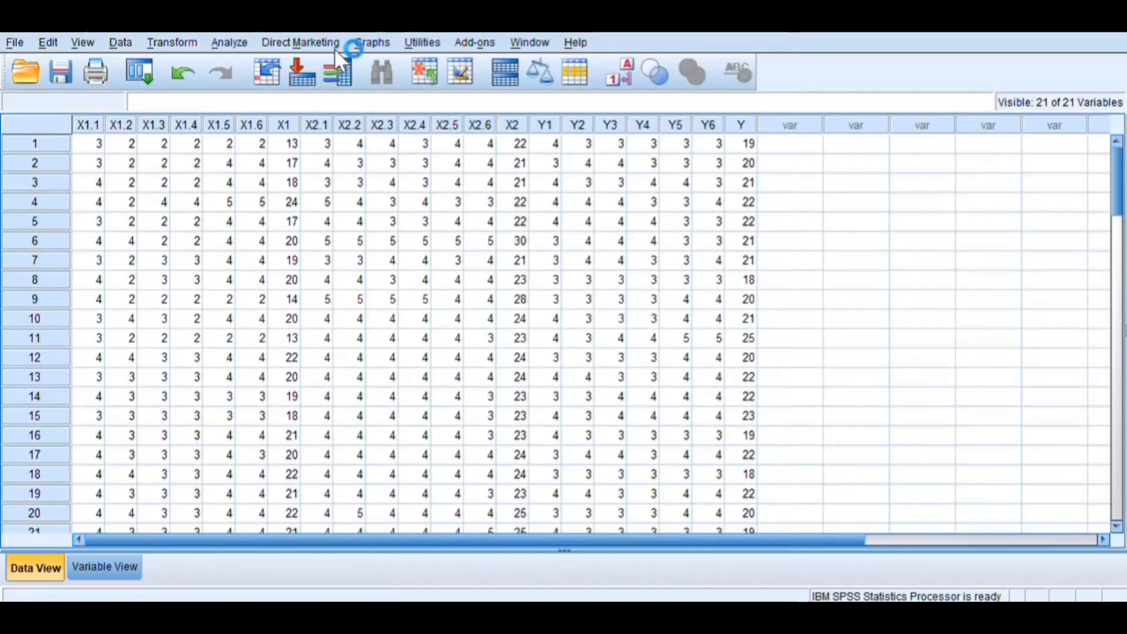
Run a Reliability Analysis on items X1.1 to X1.6 using the Alpha model
{"action": "left_click", "coordinate": [229, 42]}
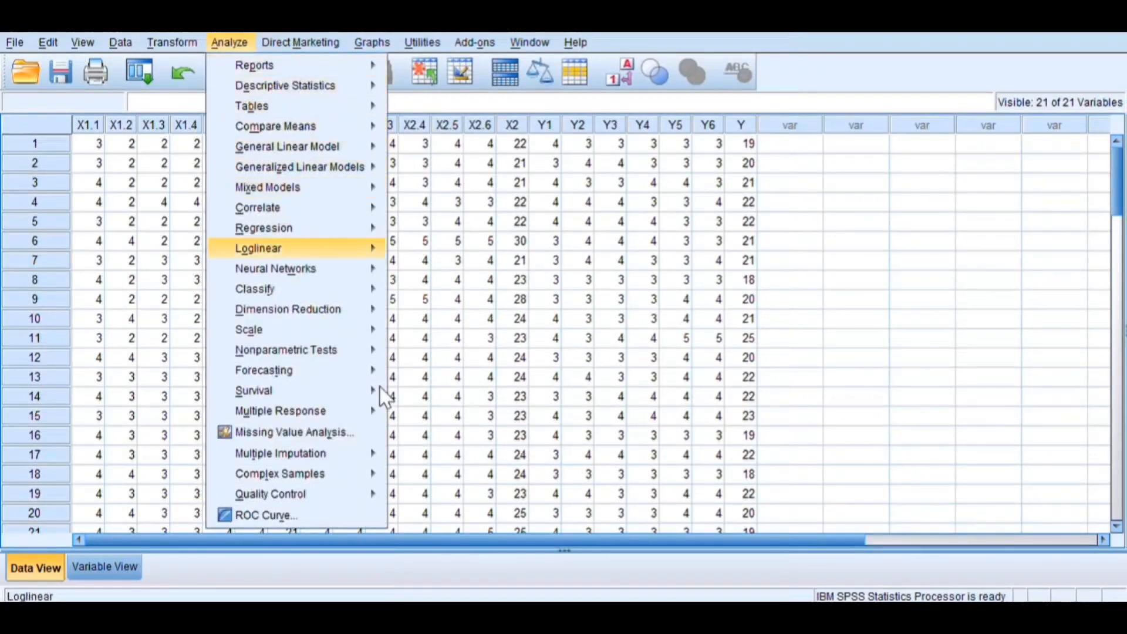
{"action": "key", "text": "Right"}
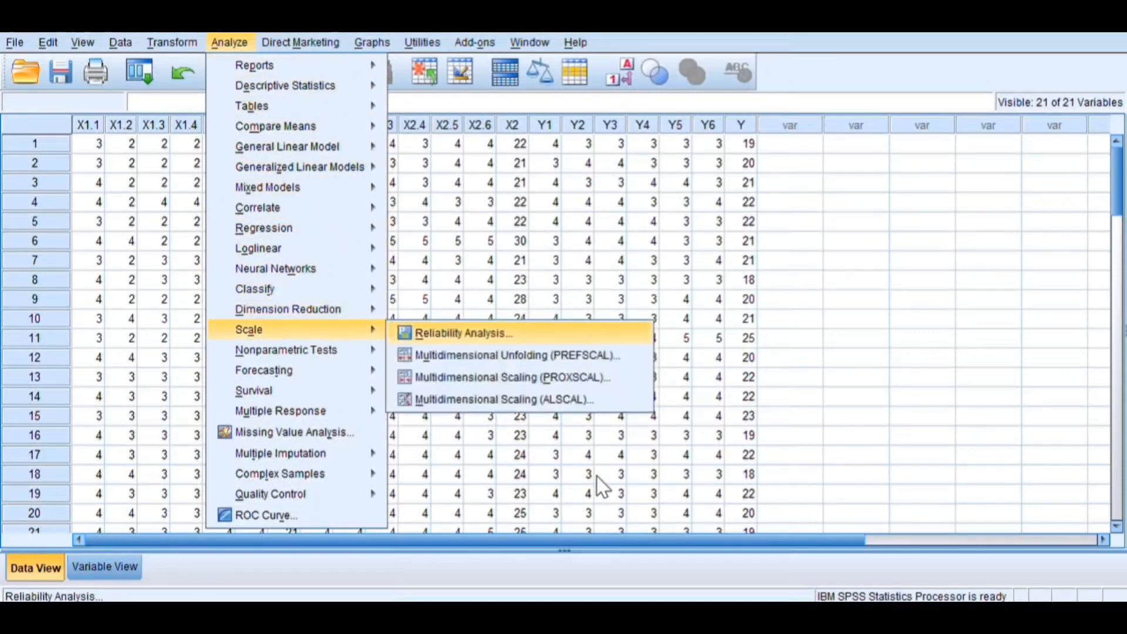
{"action": "key", "text": "Return"}
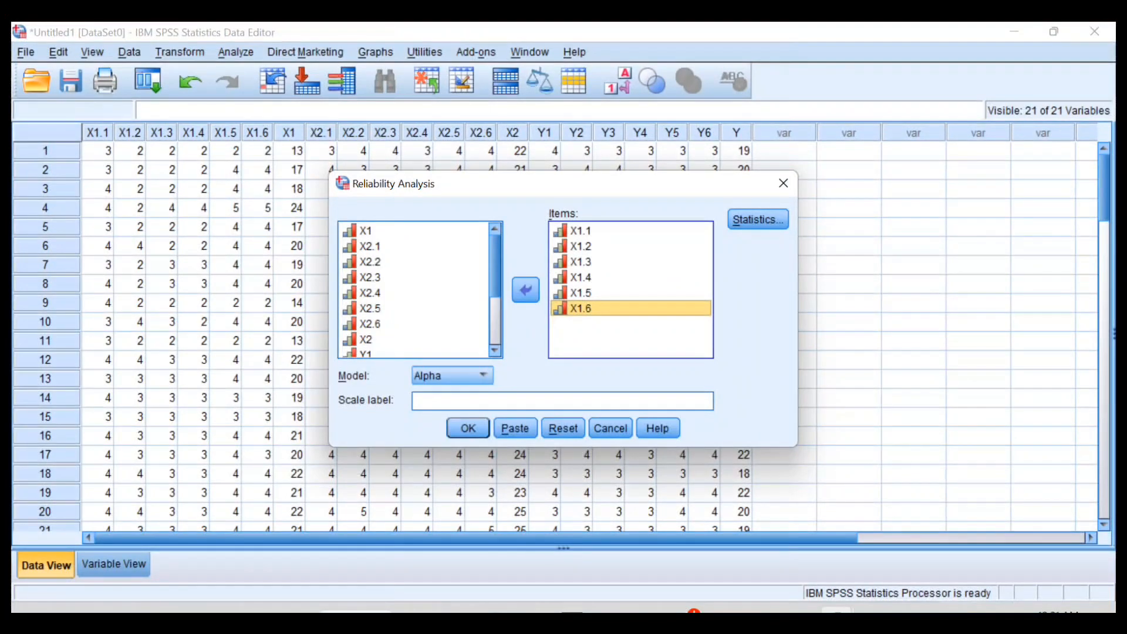
{"action": "key", "text": "Return"}
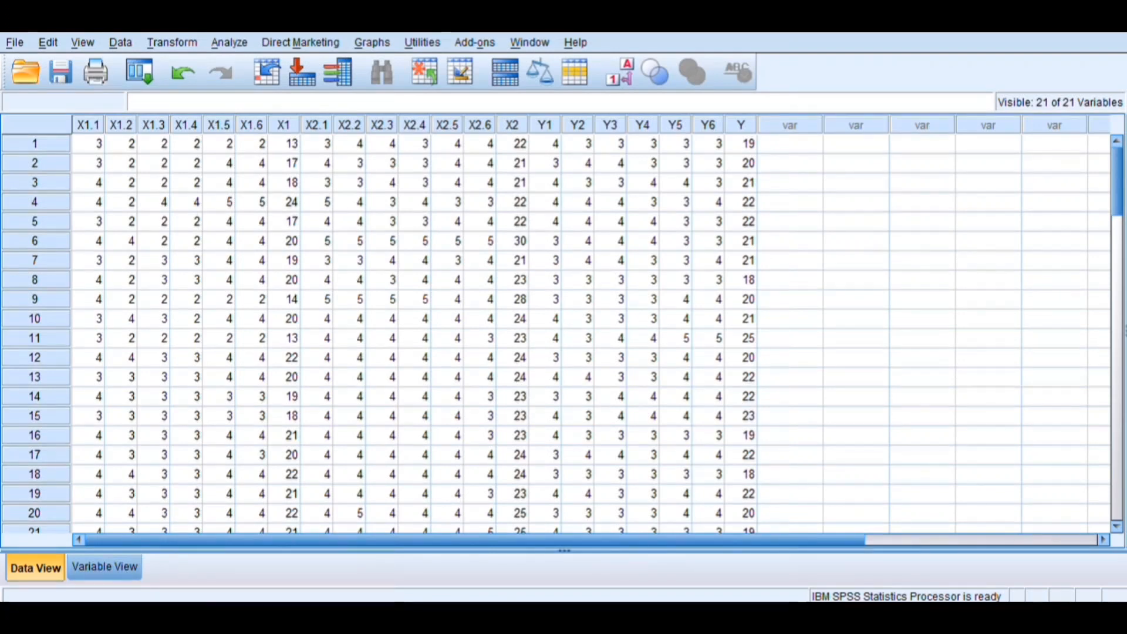
Open the Reliability Analysis procedure from the data editor
{"action": "left_click", "coordinate": [229, 42]}
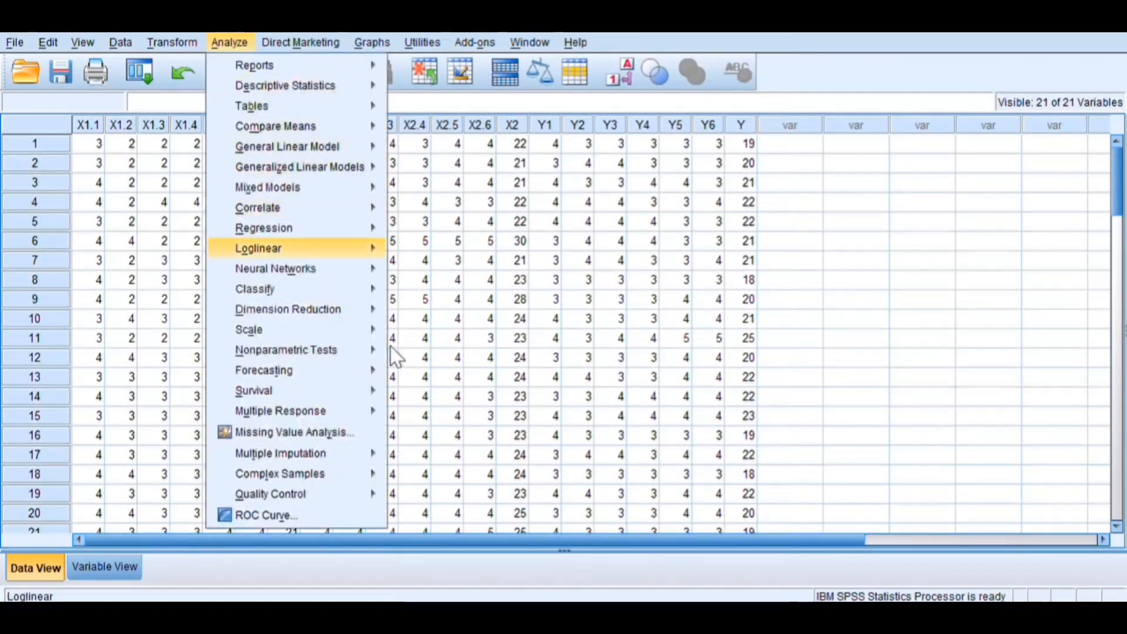
{"action": "key", "text": "Down"}
{"action": "key", "text": "Down"}
{"action": "key", "text": "Down"}
{"action": "key", "text": "Down"}
{"action": "key", "text": "Right"}
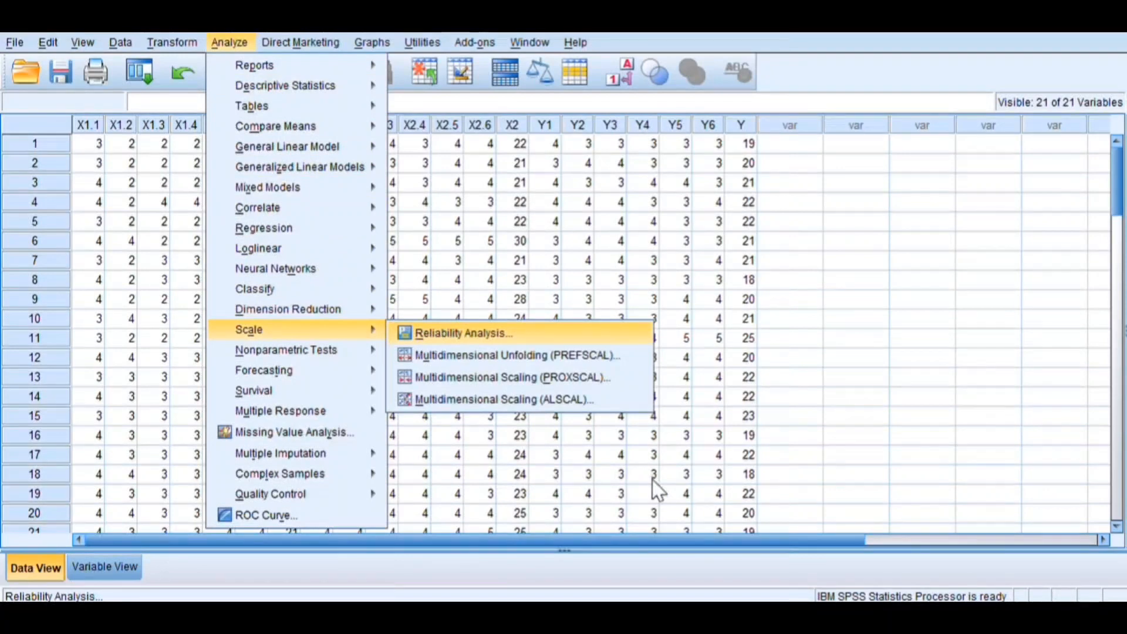
{"action": "key", "text": "Return"}
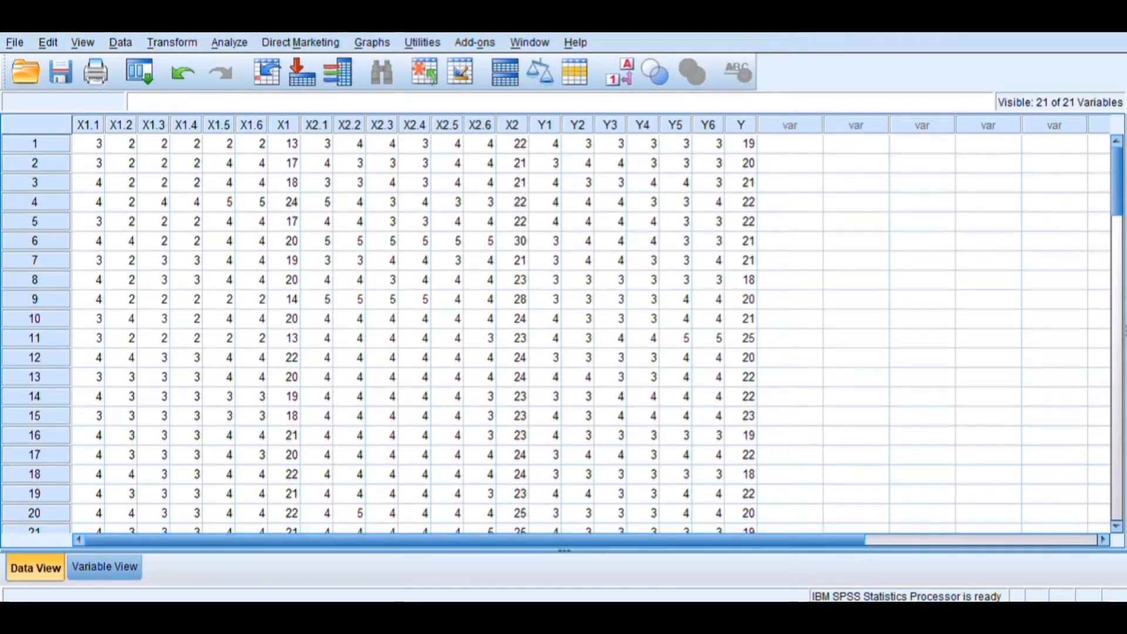
Run a Reliability Analysis on items Y1 to Y6 using the Alpha model
{"action": "key", "text": "alt+a"}
{"action": "key", "text": "Down"}
{"action": "key", "text": "Down"}
{"action": "key", "text": "Down"}
{"action": "key", "text": "Down"}
{"action": "key", "text": "Down"}
{"action": "key", "text": "Down"}
{"action": "key", "text": "Down"}
{"action": "key", "text": "Down"}
{"action": "key", "text": "Down"}
{"action": "key", "text": "Down"}
{"action": "key", "text": "Down"}
{"action": "key", "text": "Down"}
{"action": "key", "text": "Down"}
{"action": "key", "text": "Down"}
{"action": "key", "text": "Right"}
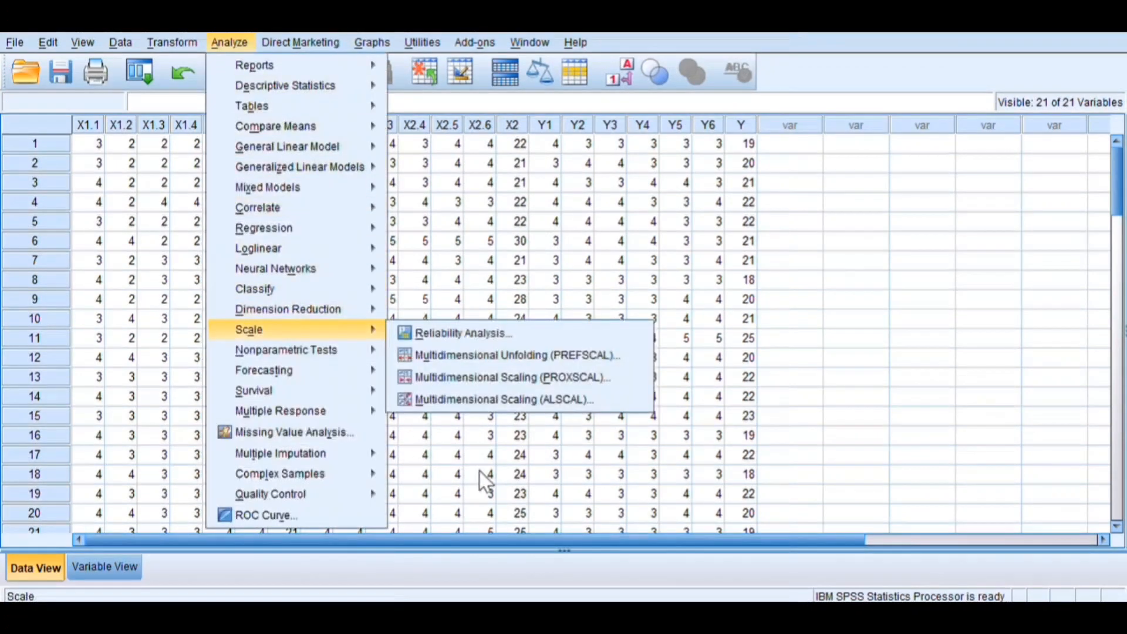
{"action": "key", "text": "Return"}
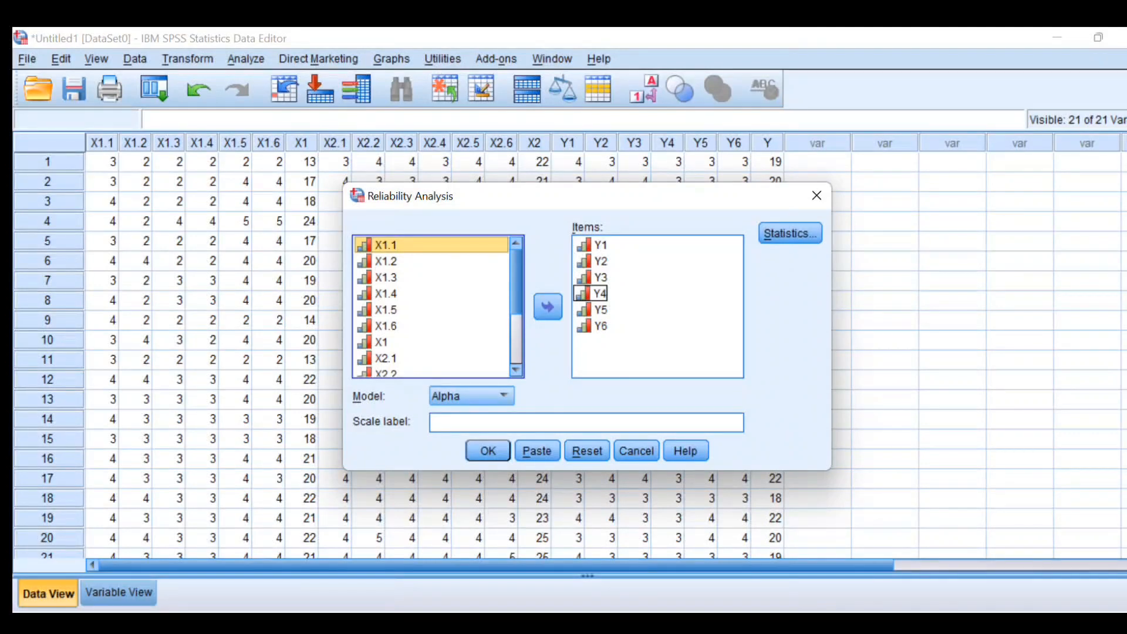
{"action": "key", "text": "Return"}
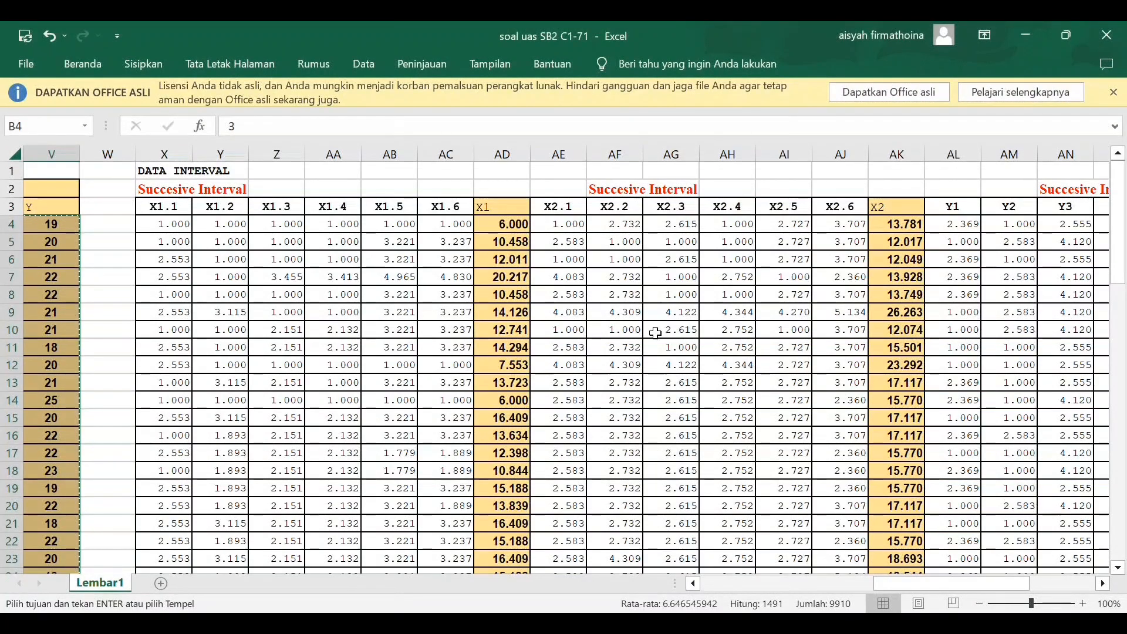
Switch to the Excel workbook and examine the X1, X2 and Y total columns of the successive interval data
{"action": "left_click", "coordinate": [520, 210]}
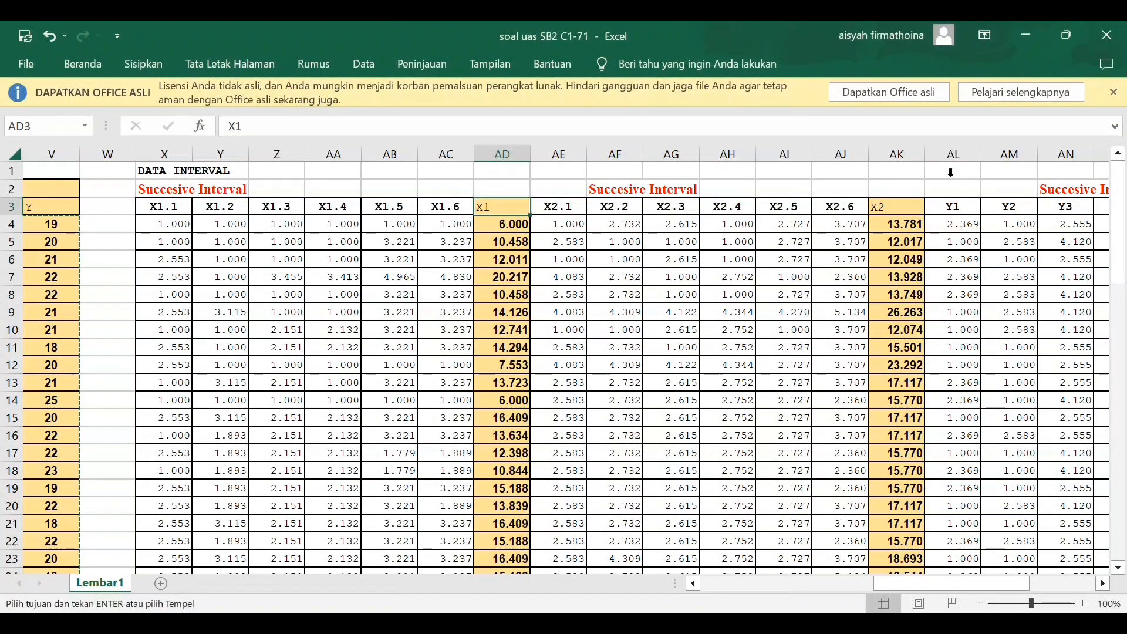
{"action": "left_click", "coordinate": [897, 155]}
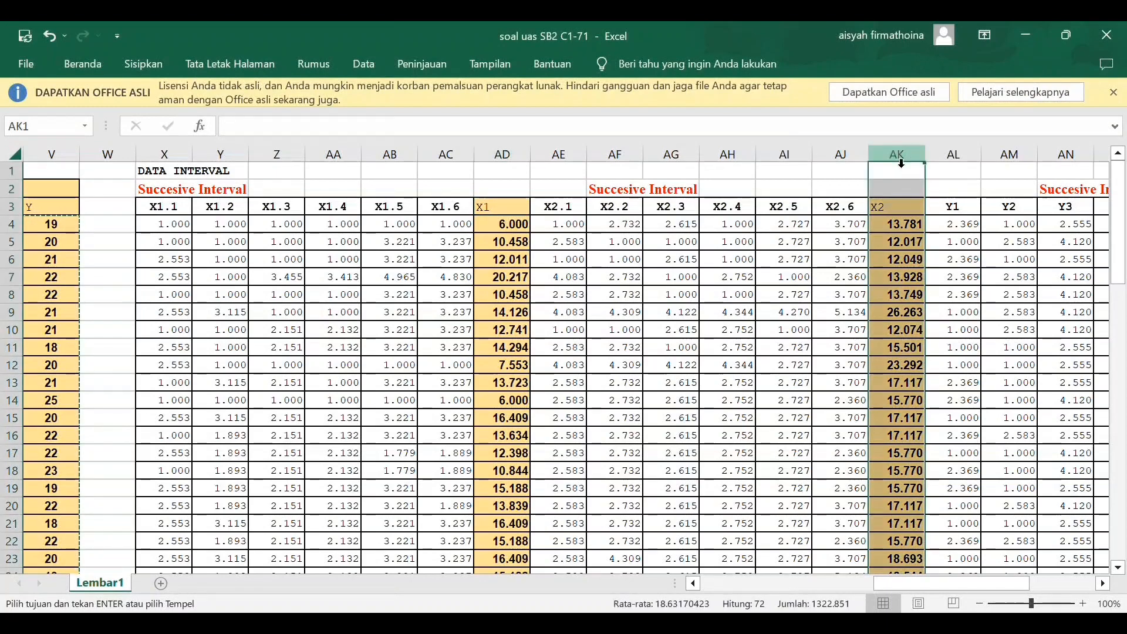
{"action": "scroll", "coordinate": [762, 224], "scroll_direction": "right", "scroll_amount": 6}
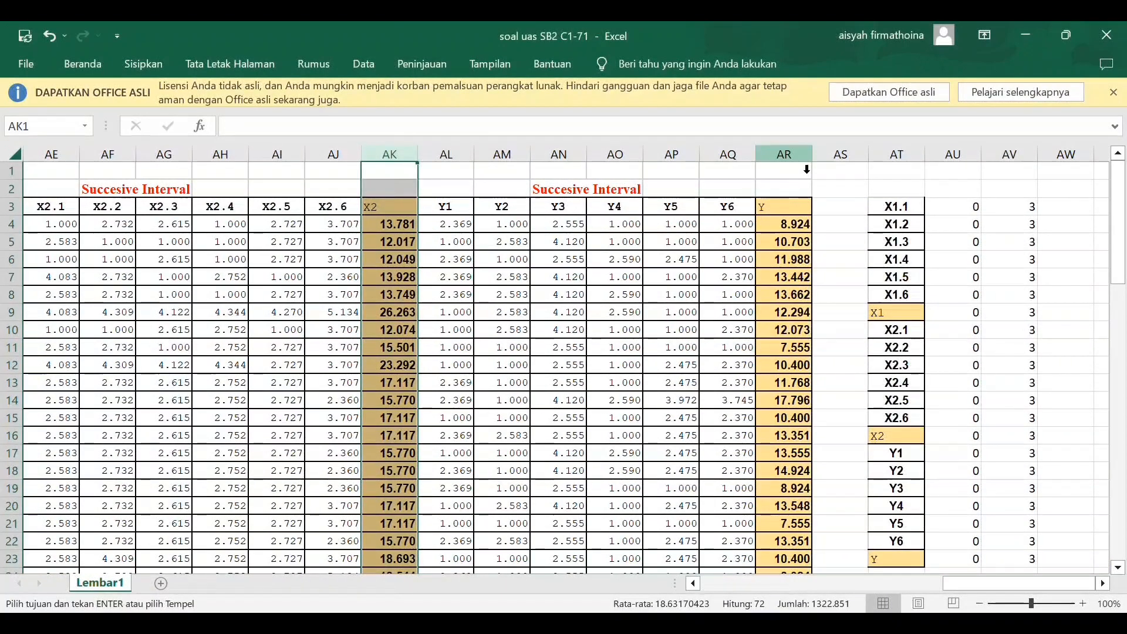
{"action": "left_click", "coordinate": [784, 154]}
{"action": "scroll", "coordinate": [646, 264], "scroll_direction": "left", "scroll_amount": 5}
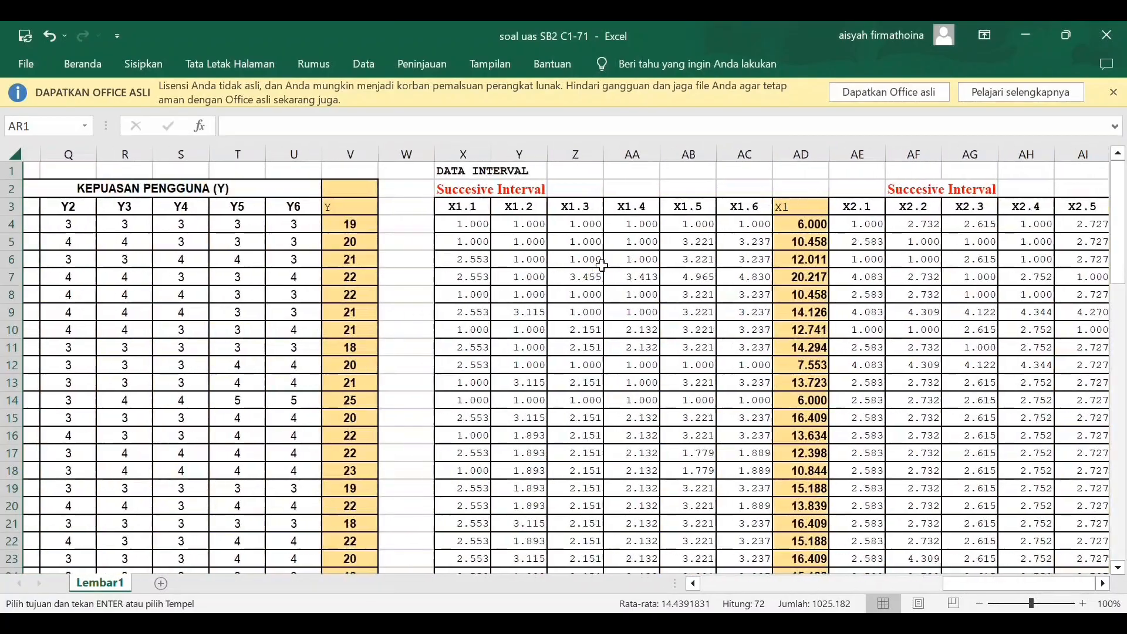
{"action": "scroll", "coordinate": [603, 266], "scroll_direction": "right", "scroll_amount": 3}
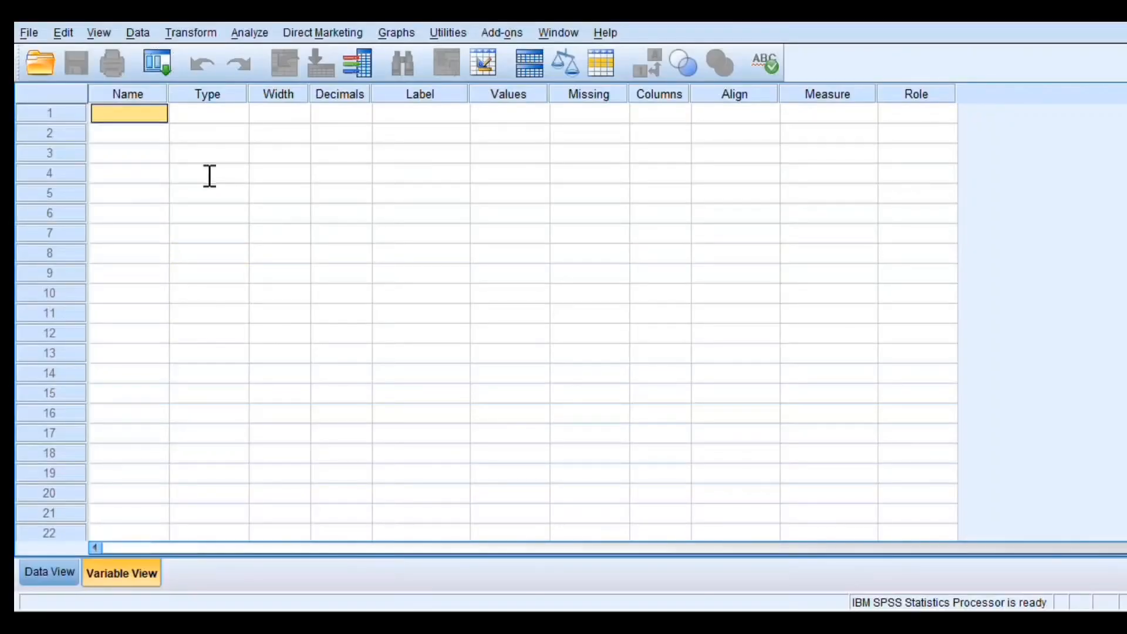
Define three numeric variables named X1, X2 and Y in a new SPSS dataset
{"action": "type", "text": "X1"}
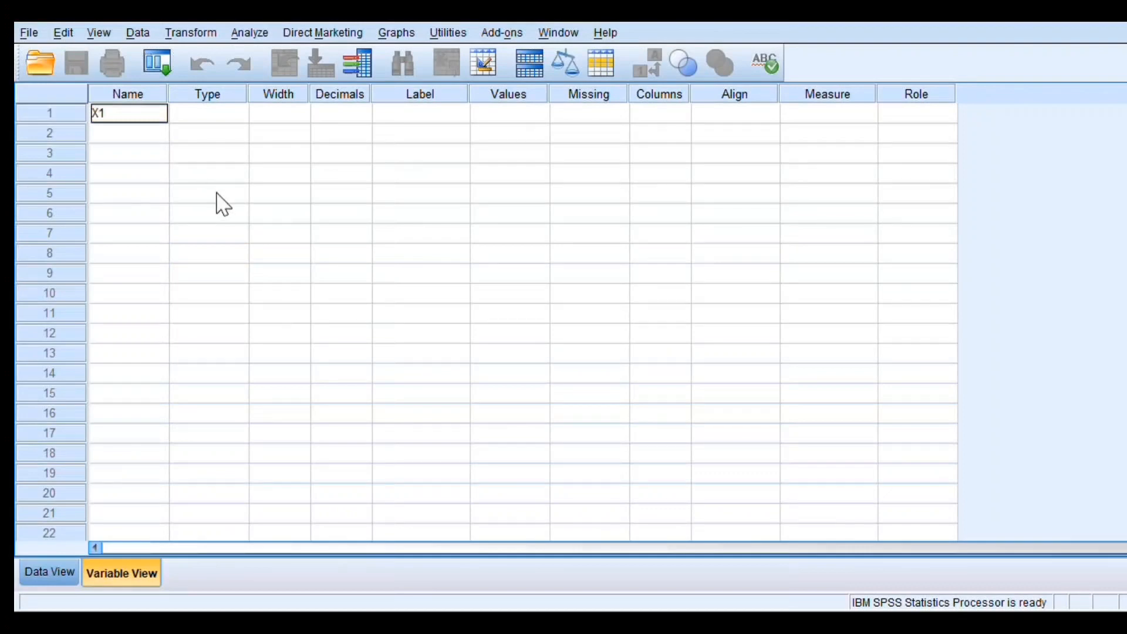
{"action": "key", "text": "Return"}
{"action": "key", "text": "Tab"}
{"action": "type", "text": "X2"}
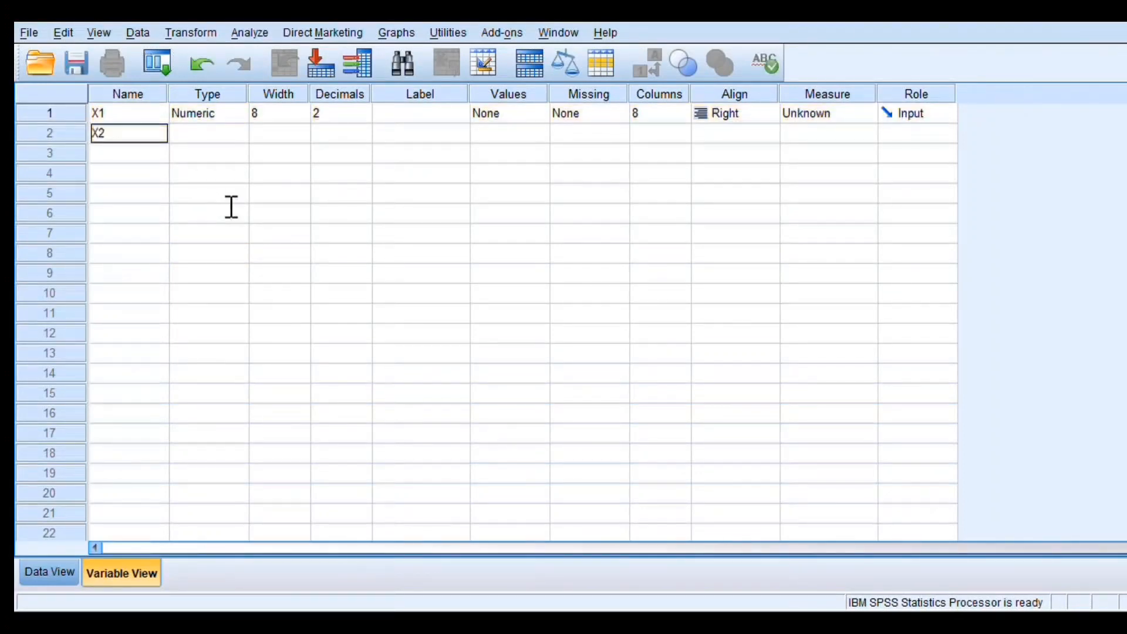
{"action": "key", "text": "Return"}
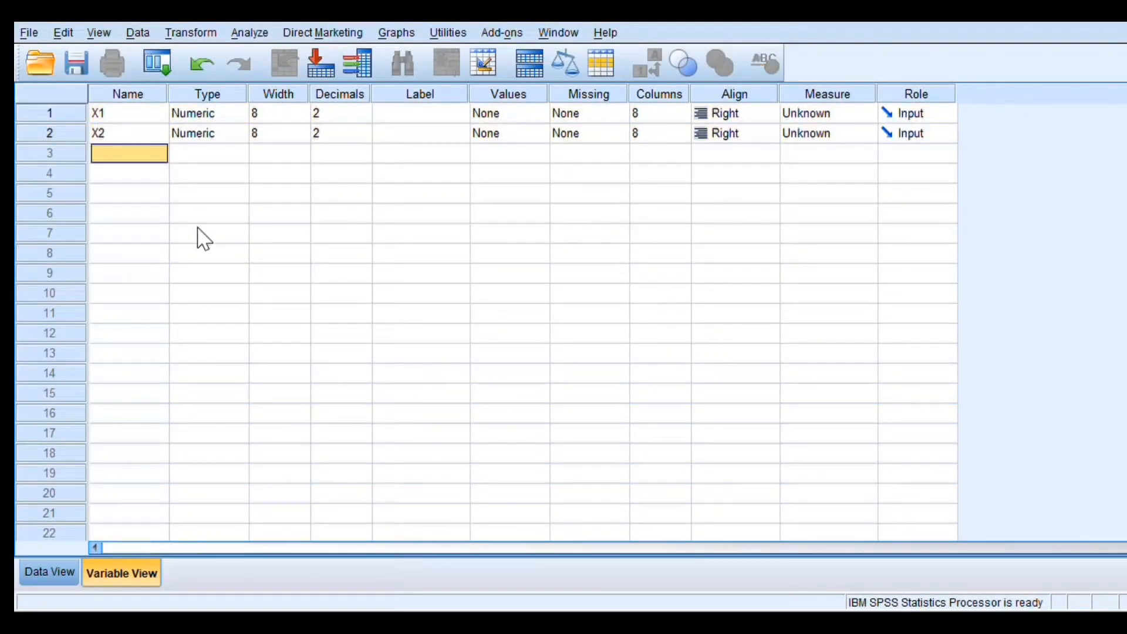
{"action": "type", "text": "Y"}
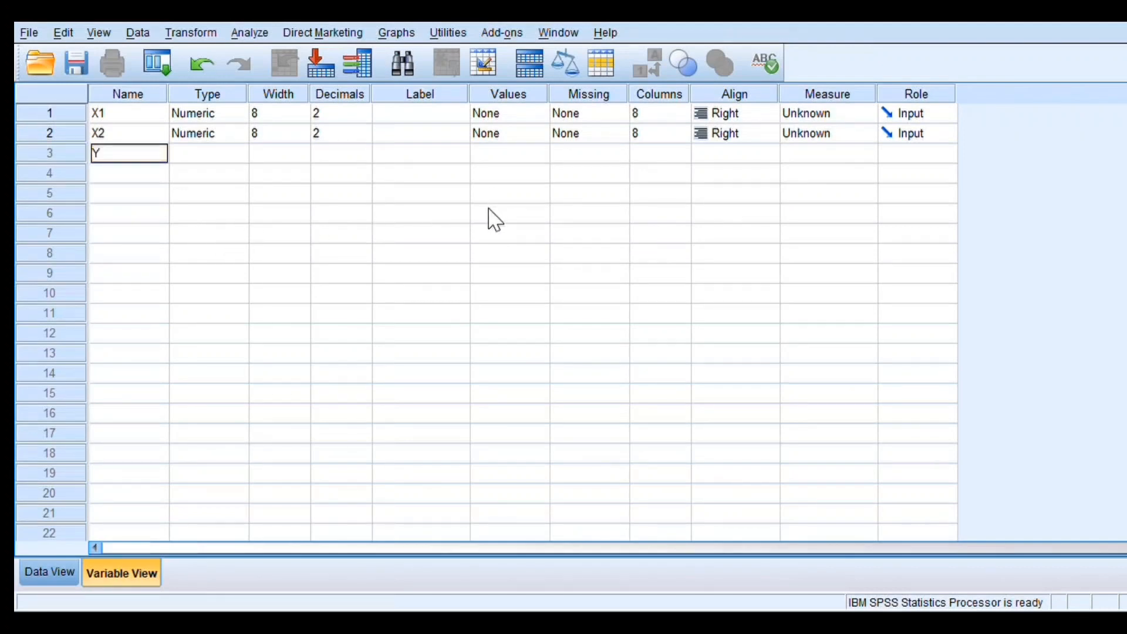
{"action": "key", "text": "Tab"}
{"action": "key", "text": "Tab"}
{"action": "key", "text": "Tab"}
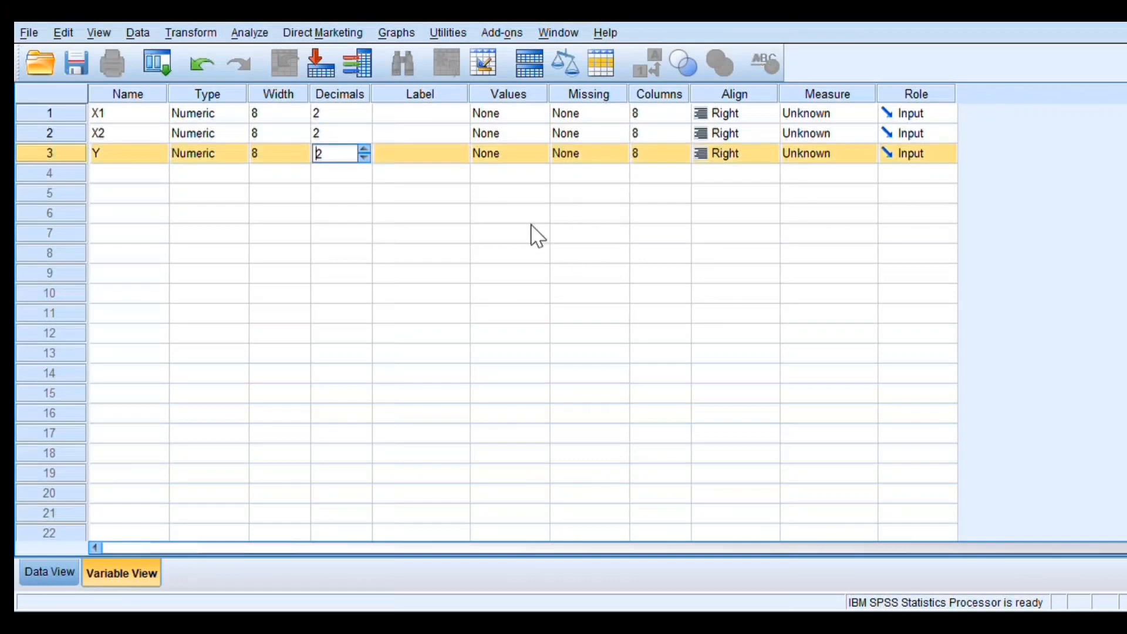
{"action": "key", "text": "shift+Tab"}
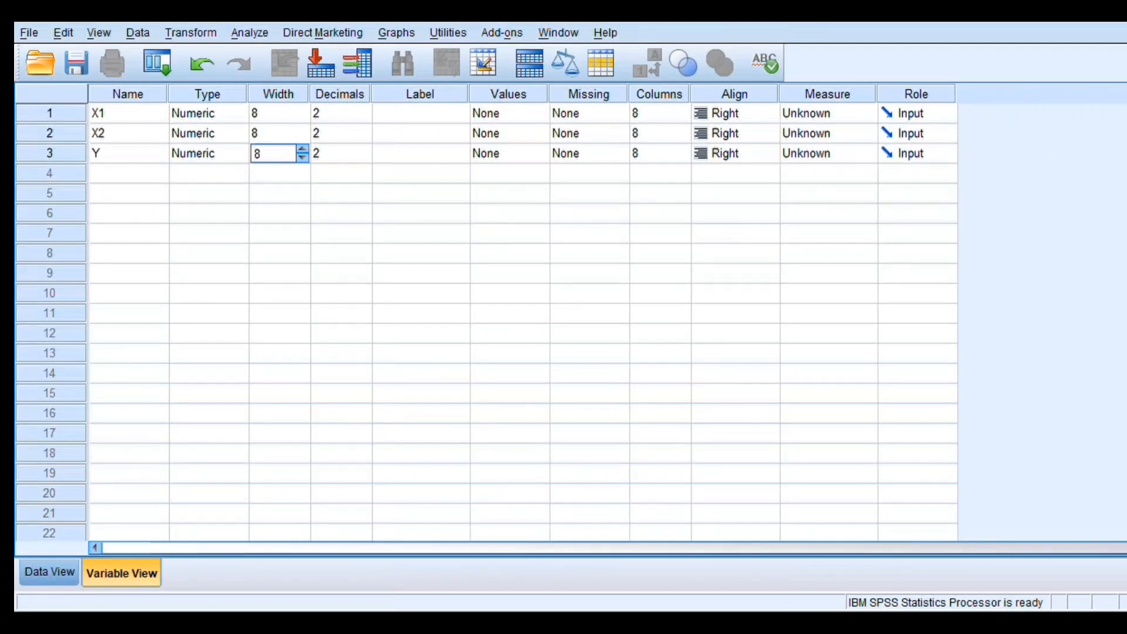
Set the measurement level of variables X1, X2 and Y to Scale
{"action": "left_click", "coordinate": [828, 113]}
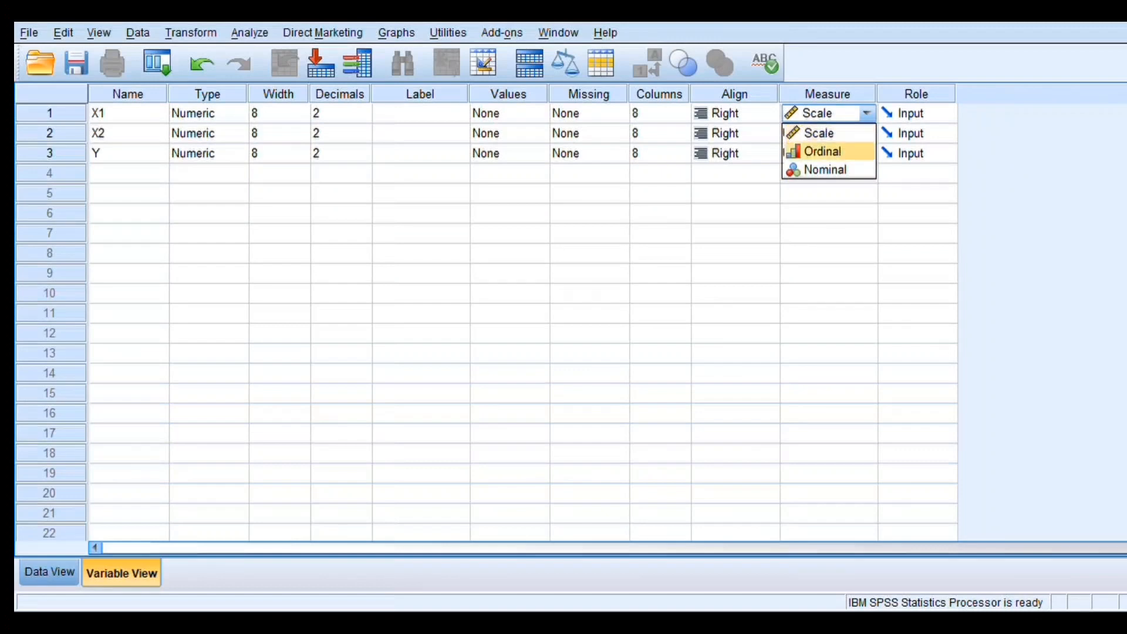
{"action": "left_click", "coordinate": [822, 133]}
{"action": "left_click", "coordinate": [828, 133]}
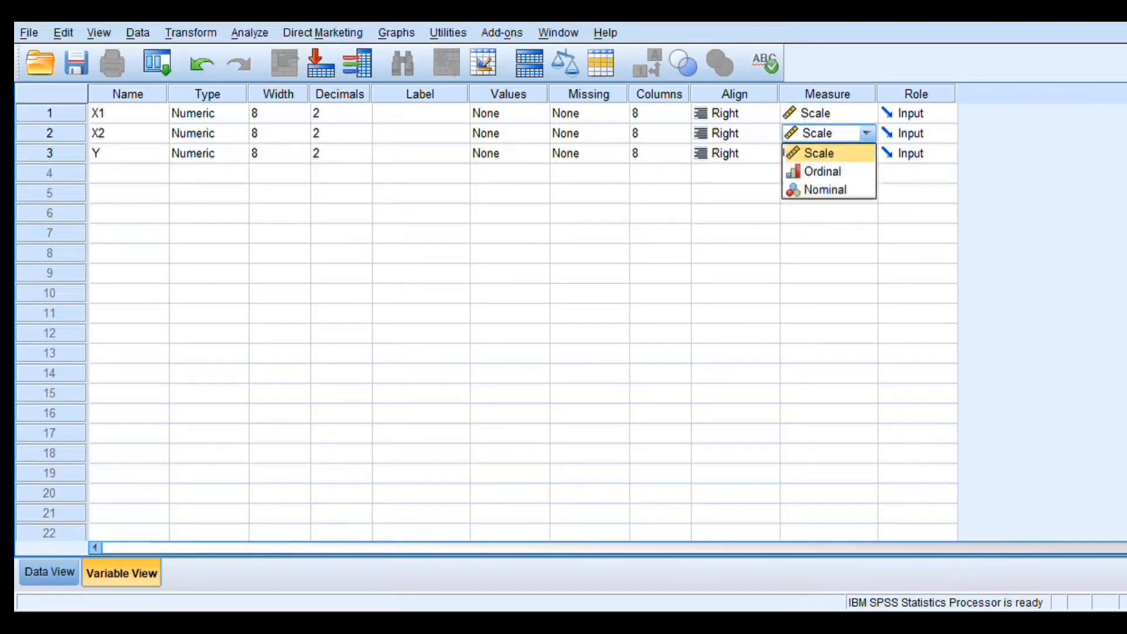
{"action": "left_click", "coordinate": [784, 152]}
{"action": "left_click", "coordinate": [784, 153]}
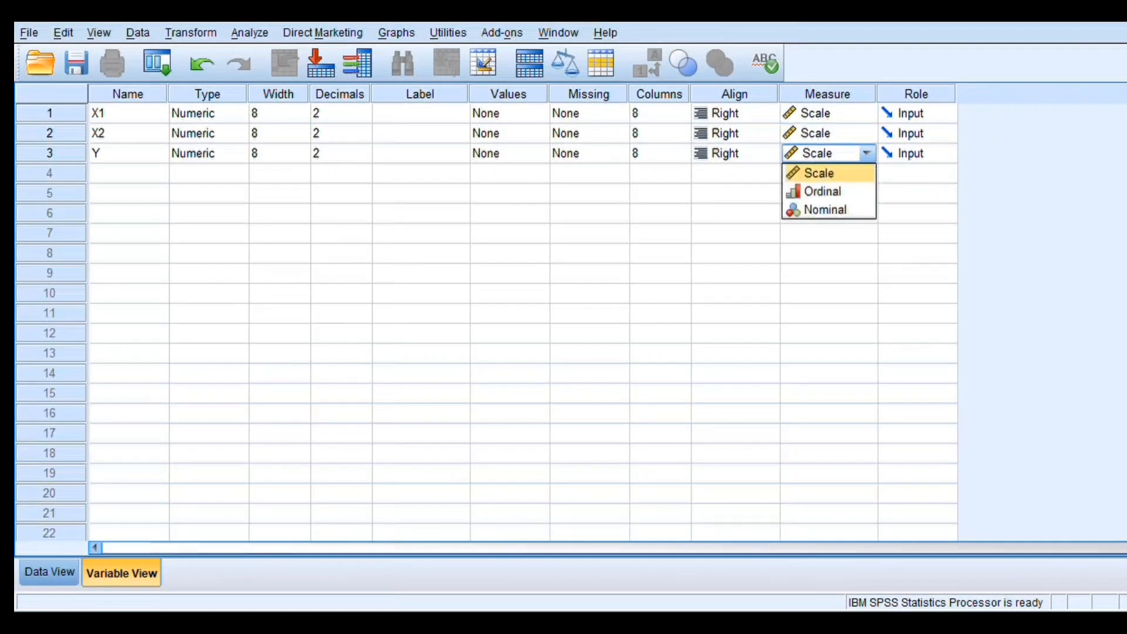
{"action": "key", "text": "Return"}
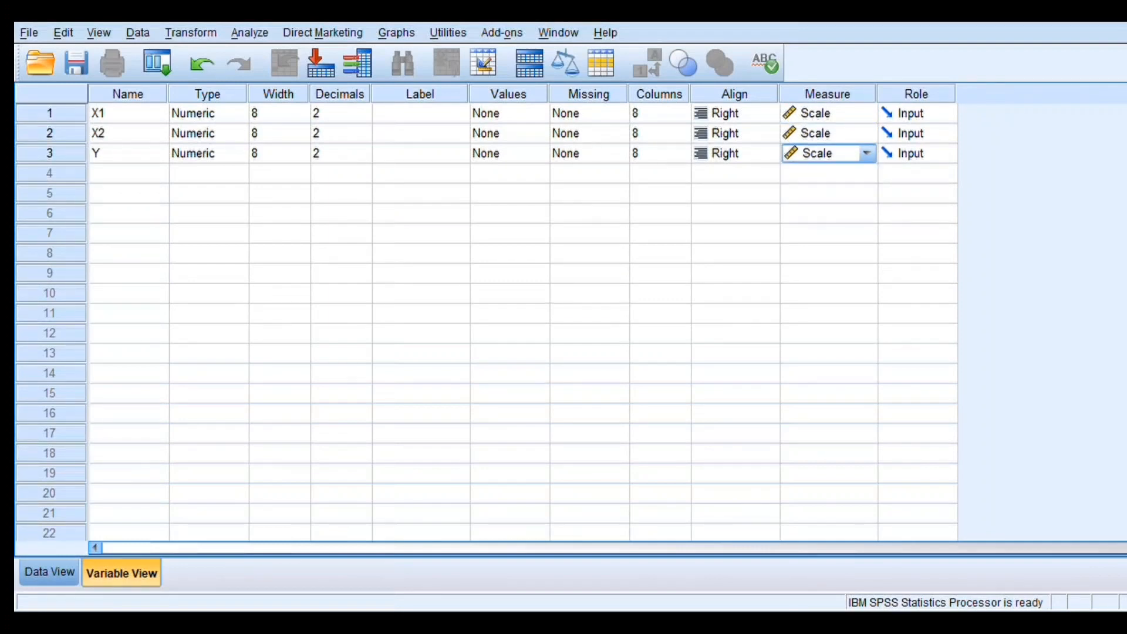
Copy the interval totals for X1, X2 and Y from Excel into the matching SPSS data columns
{"action": "key", "text": "ctrl+t"}
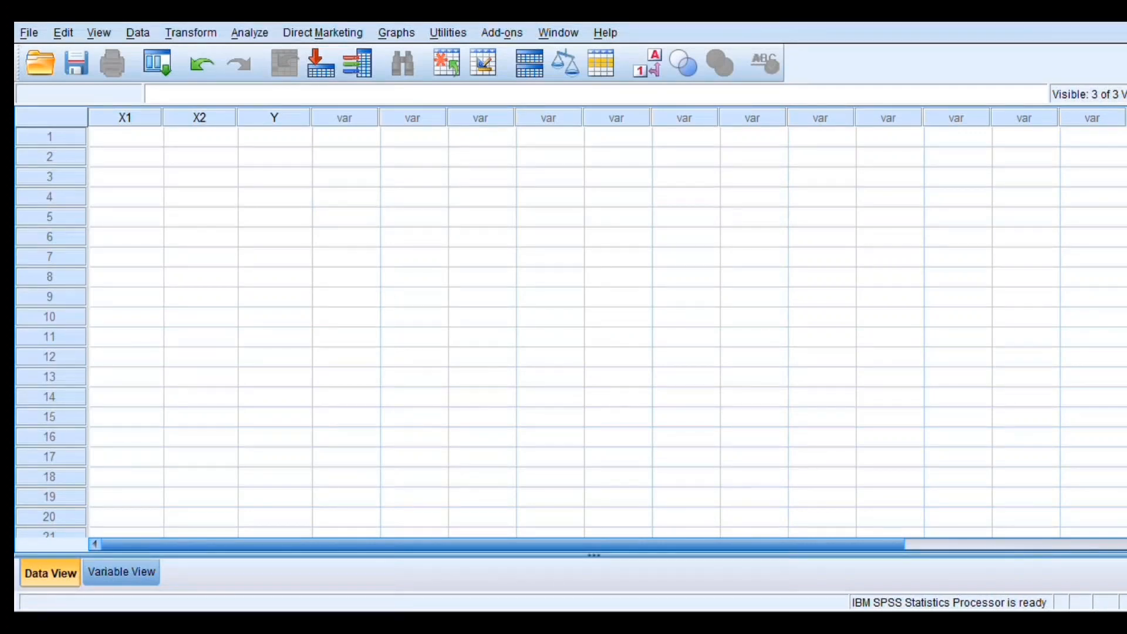
{"action": "key", "text": "alt+Tab"}
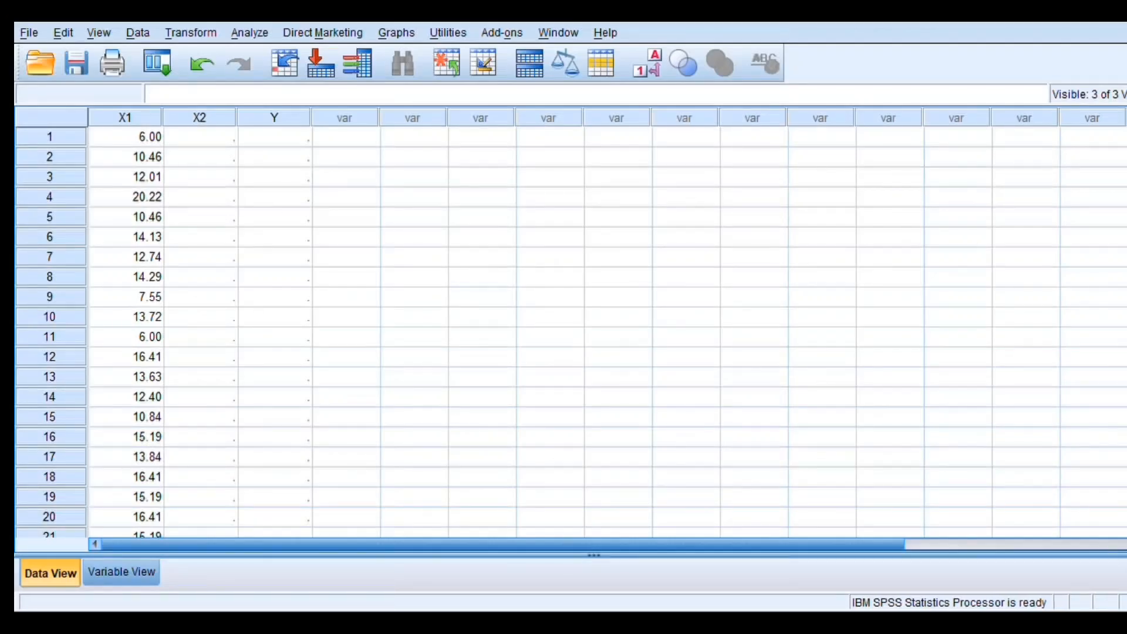
{"action": "left_click", "coordinate": [200, 137]}
{"action": "key", "text": "ctrl+v"}
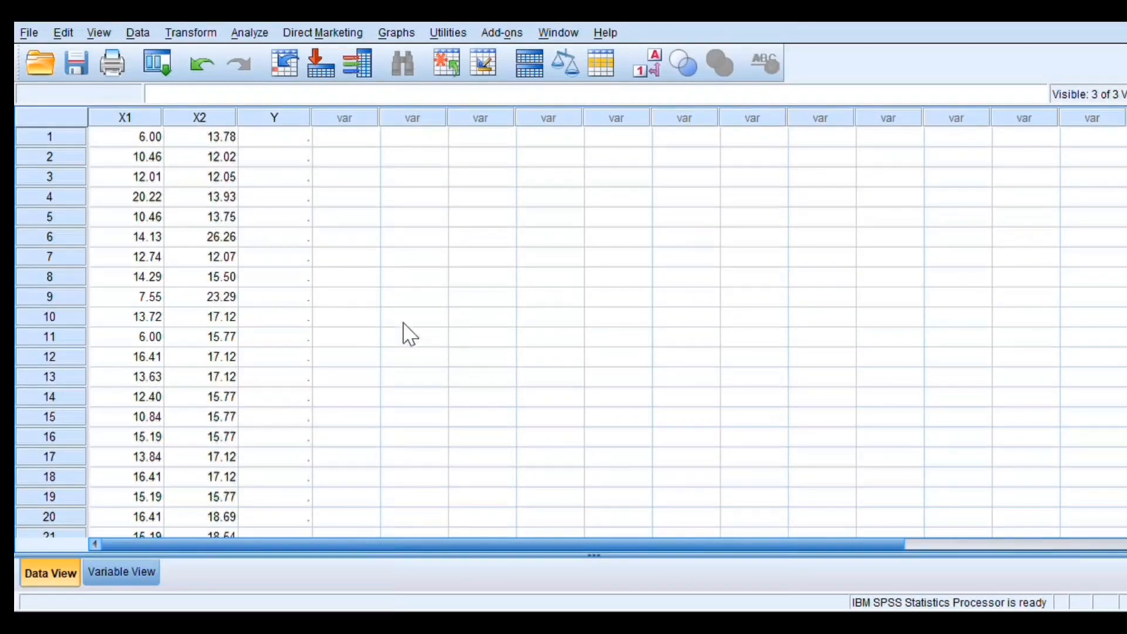
{"action": "key", "text": "Right"}
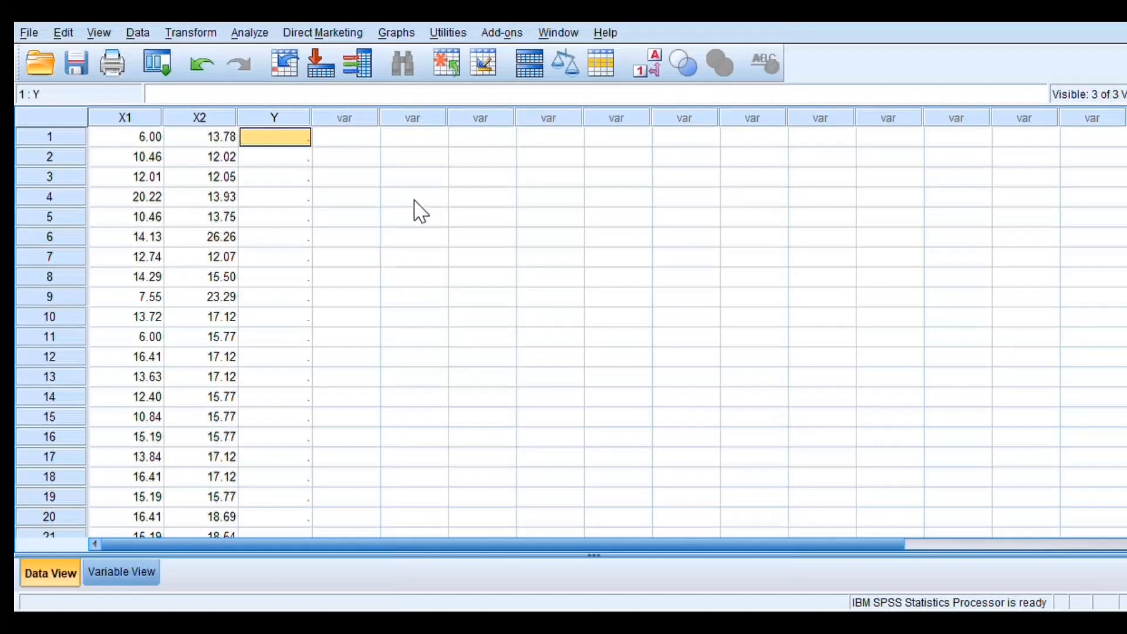
{"action": "key", "text": "ctrl+v"}
{"action": "scroll", "coordinate": [431, 352], "scroll_direction": "down", "scroll_amount": 19}
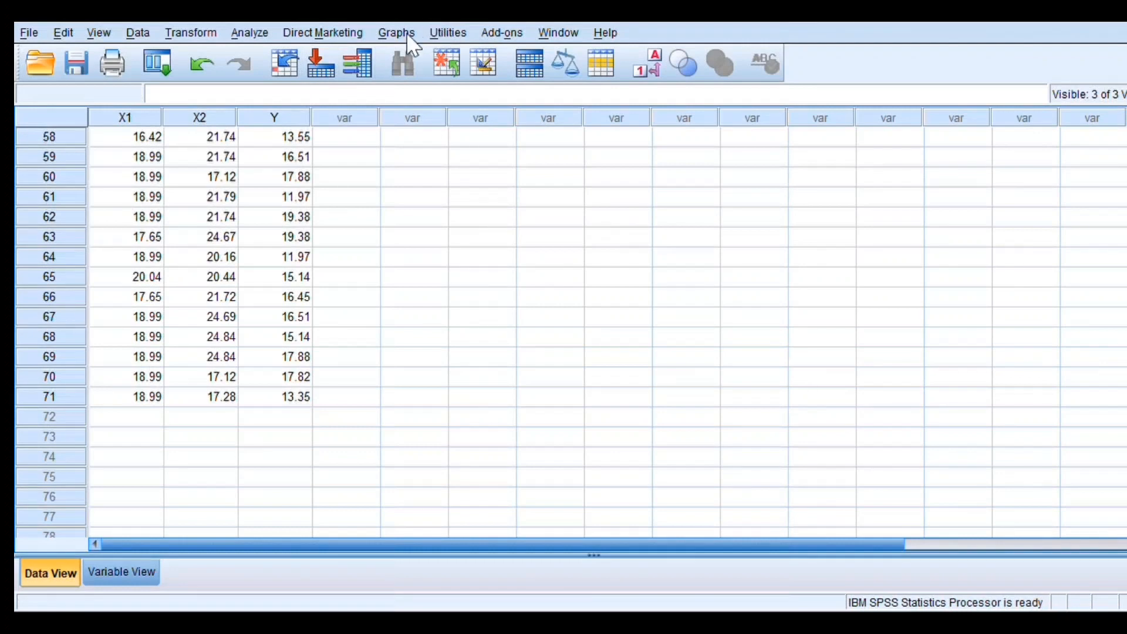
Set up a Linear Regression of Y on X1 and X2 with estimates, model fit, descriptives, collinearity diagnostics and Durbin-Watson
{"action": "key", "text": "alt+a"}
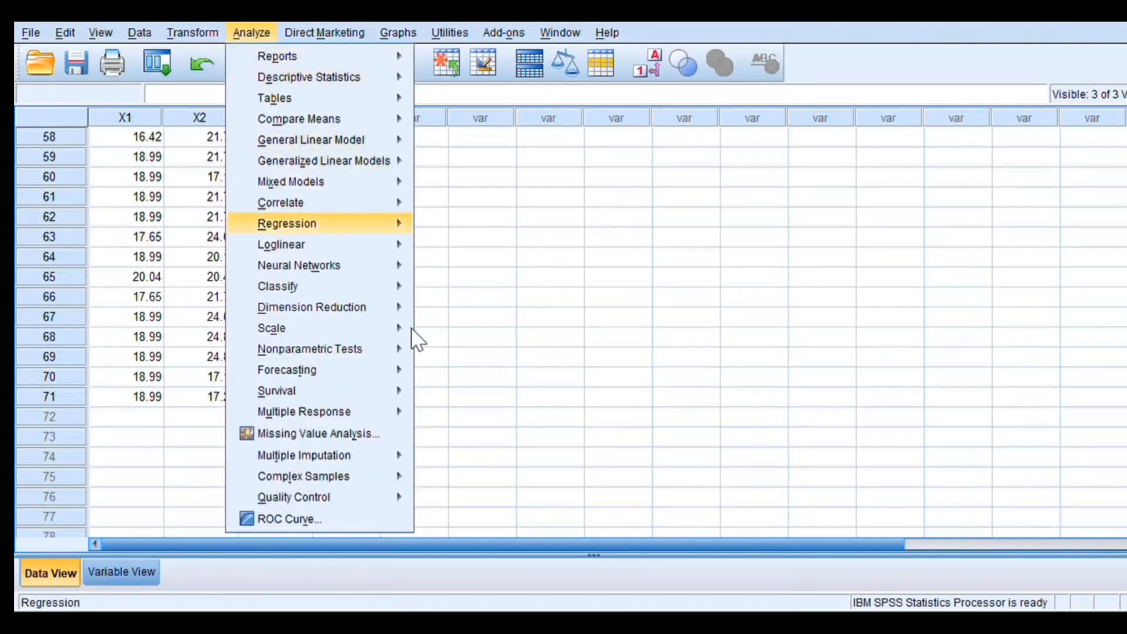
{"action": "mouse_move", "coordinate": [376, 223]}
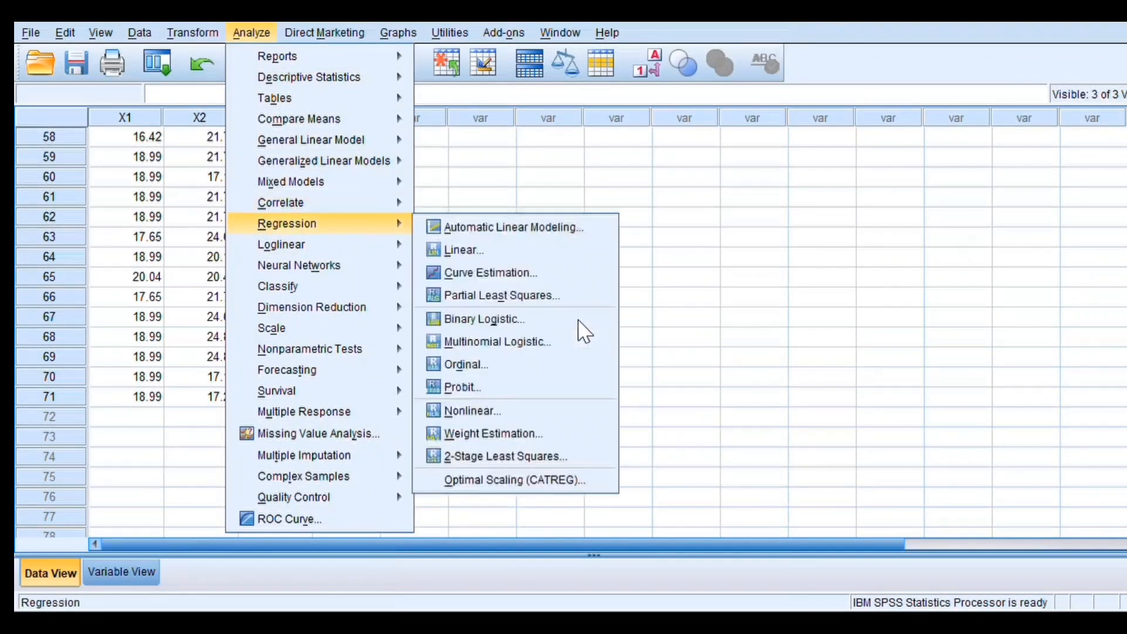
{"action": "key", "text": "Down"}
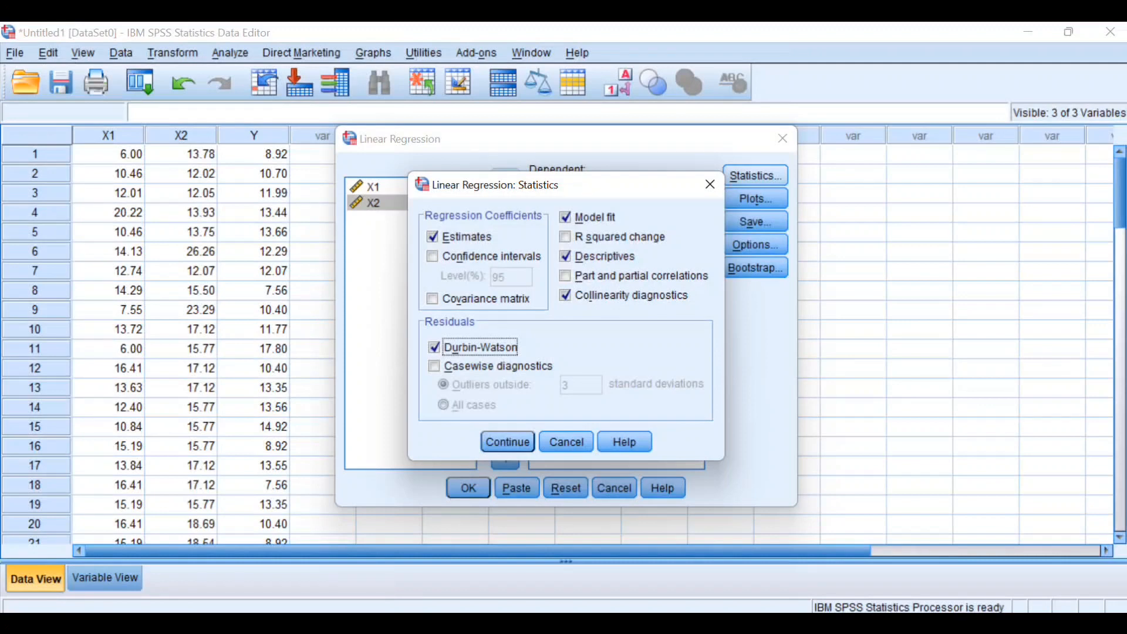
{"action": "key", "text": "Return"}
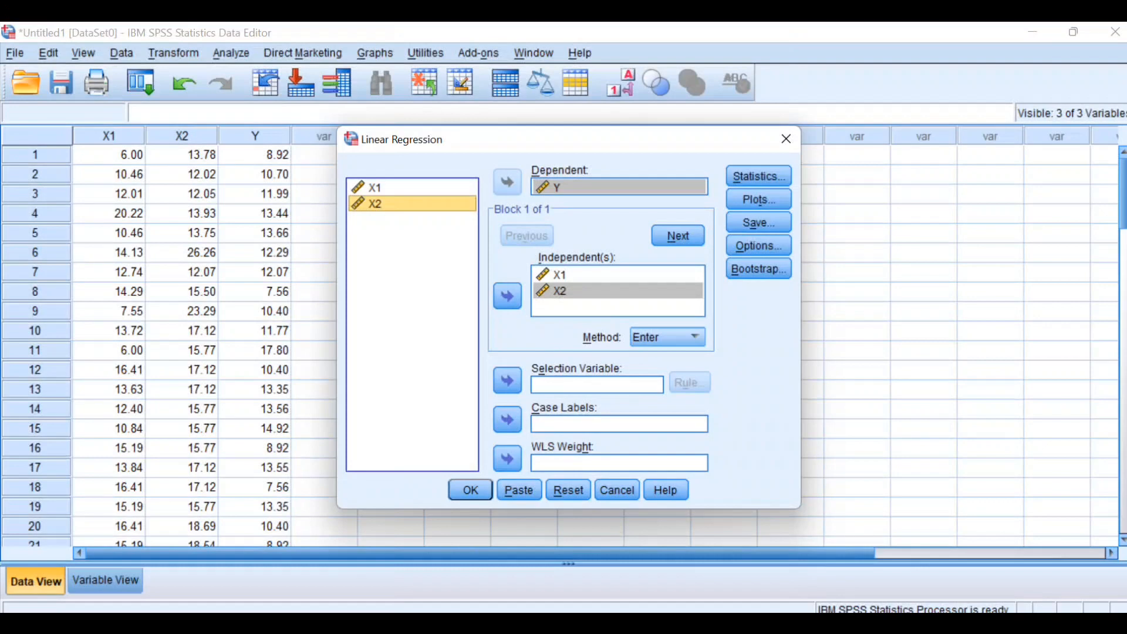
Run the regression with a residual histogram, normal probability plot and saved unstandardized residuals, and view the output
{"action": "key", "text": "alt+t"}
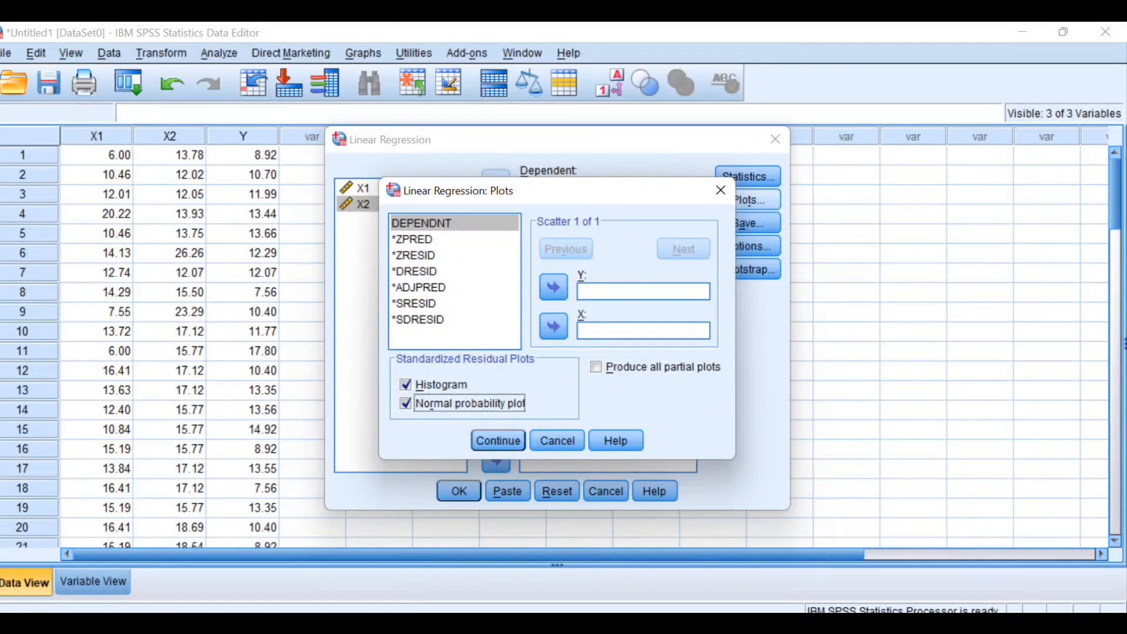
{"action": "key", "text": "Return"}
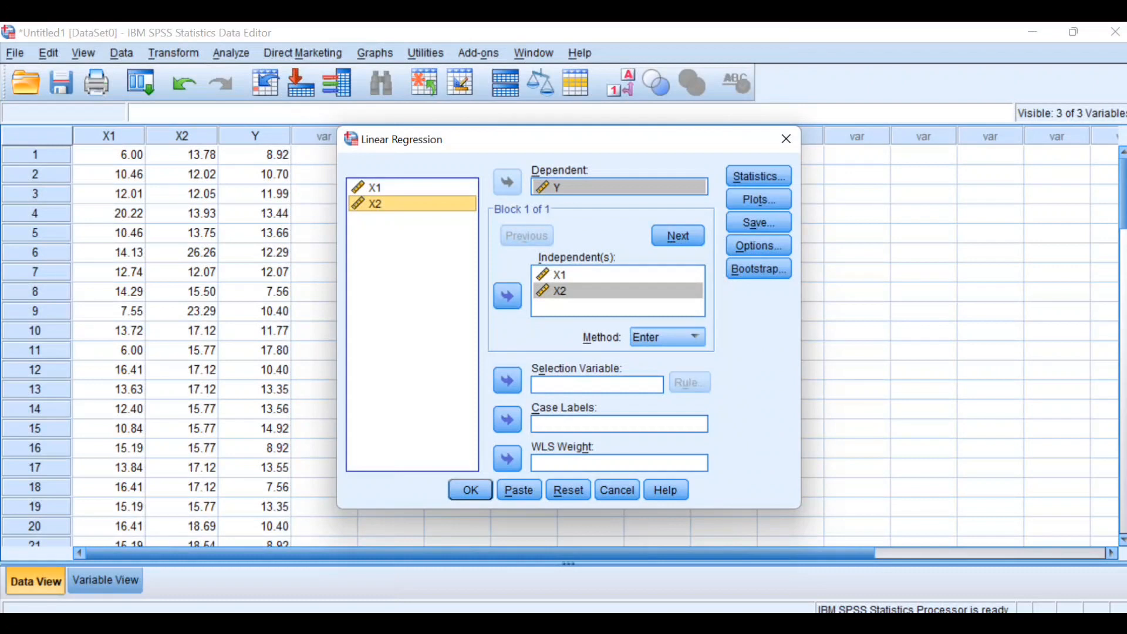
{"action": "key", "text": "alt+s"}
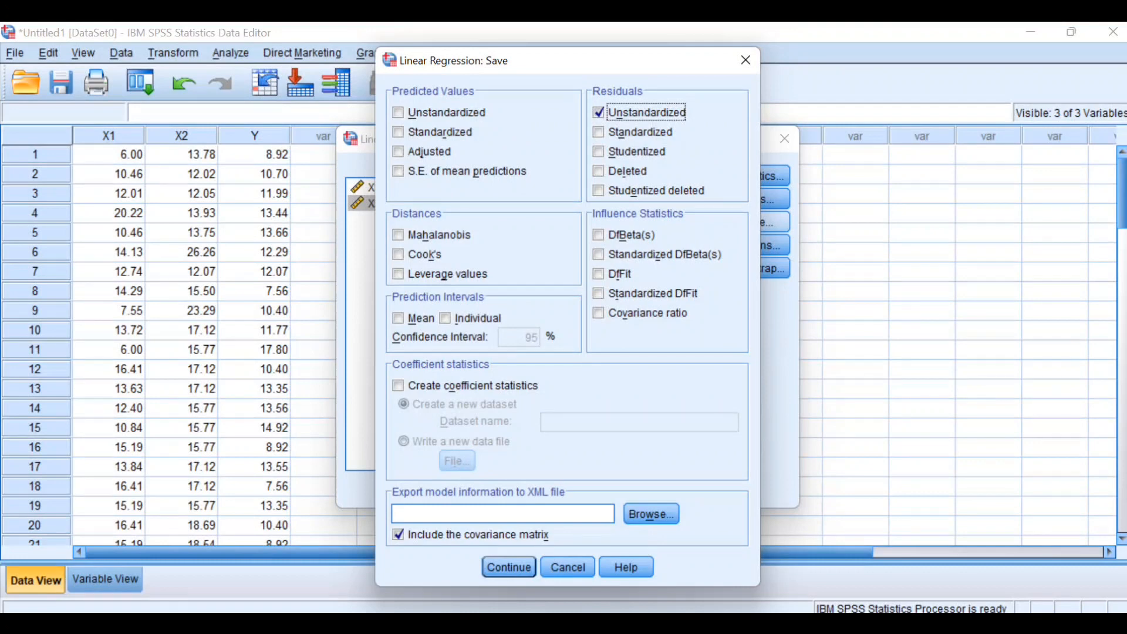
{"action": "key", "text": "Return"}
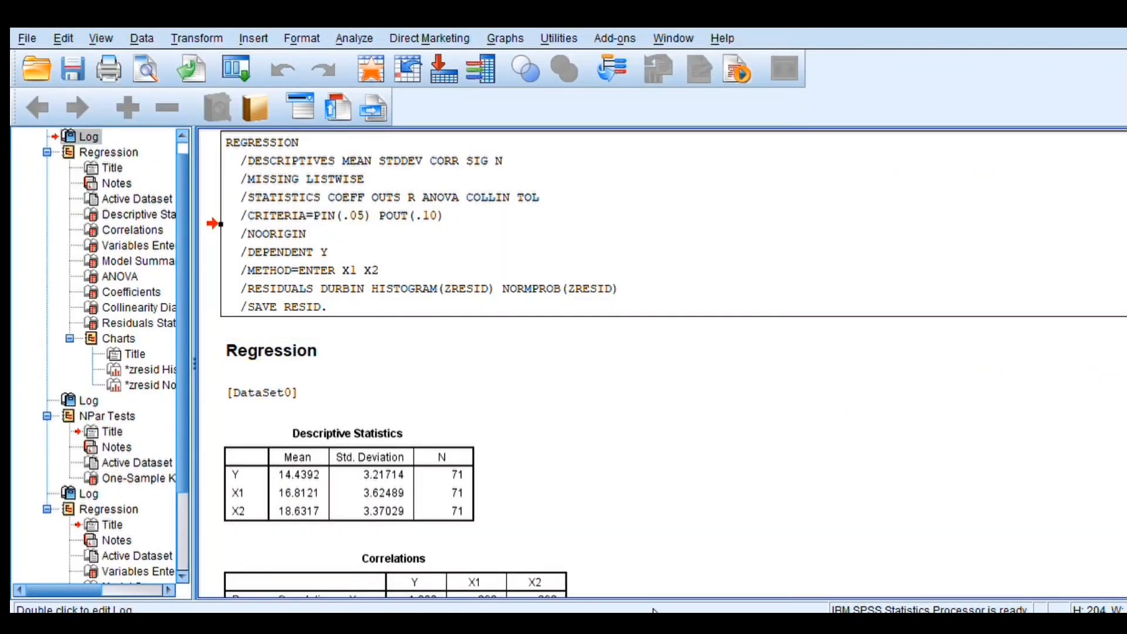
{"action": "scroll", "coordinate": [580, 484], "scroll_direction": "down", "scroll_amount": 10}
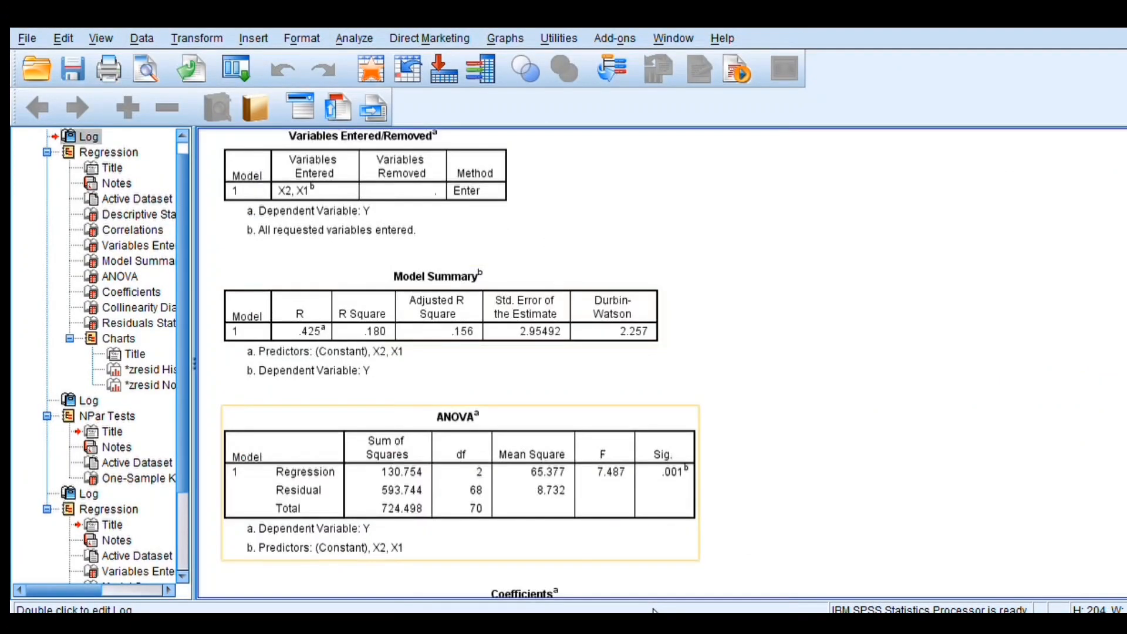
Run a one-sample Kolmogorov-Smirnov test for normality on the unstandardized residuals and view its output
{"action": "scroll", "coordinate": [654, 611], "scroll_direction": "down", "scroll_amount": 5}
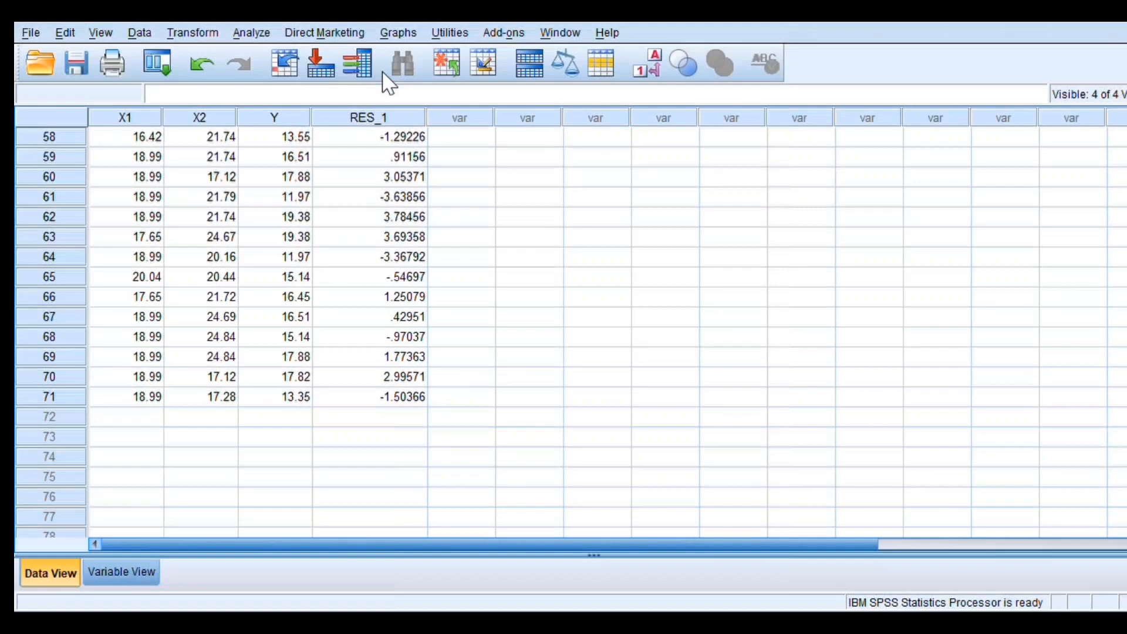
{"action": "key", "text": "alt+a"}
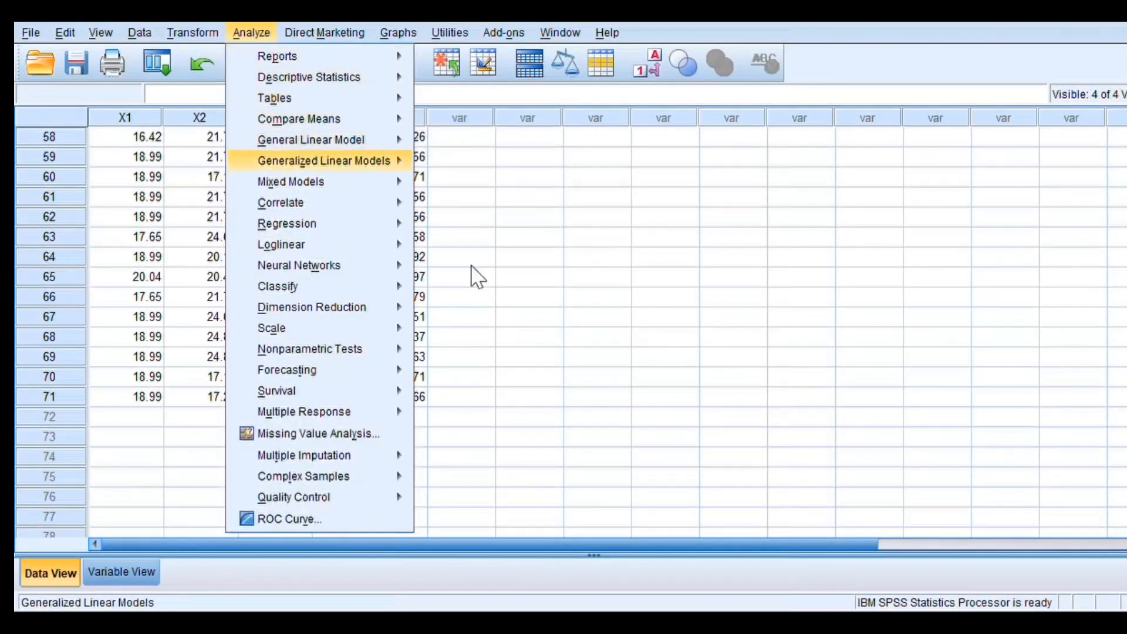
{"action": "key", "text": "Down"}
{"action": "key", "text": "Down"}
{"action": "key", "text": "Down"}
{"action": "key", "text": "Down"}
{"action": "key", "text": "Down"}
{"action": "key", "text": "Down"}
{"action": "key", "text": "Up"}
{"action": "key", "text": "Down"}
{"action": "key", "text": "Down"}
{"action": "key", "text": "Down"}
{"action": "key", "text": "Down"}
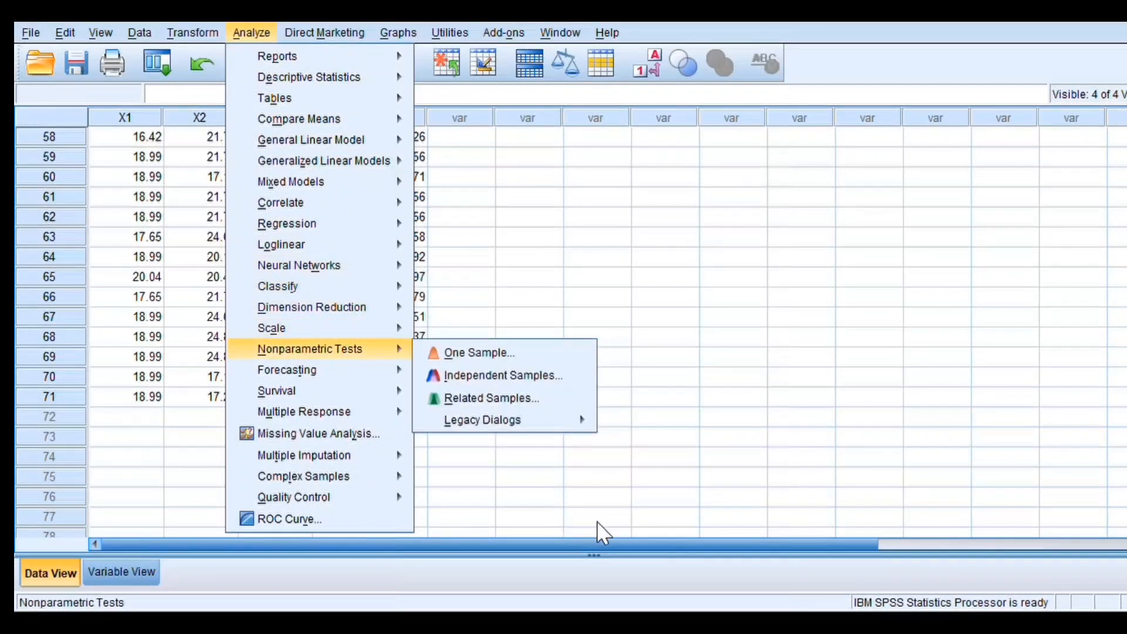
{"action": "key", "text": "Right"}
{"action": "key", "text": "Down"}
{"action": "key", "text": "Down"}
{"action": "key", "text": "Down"}
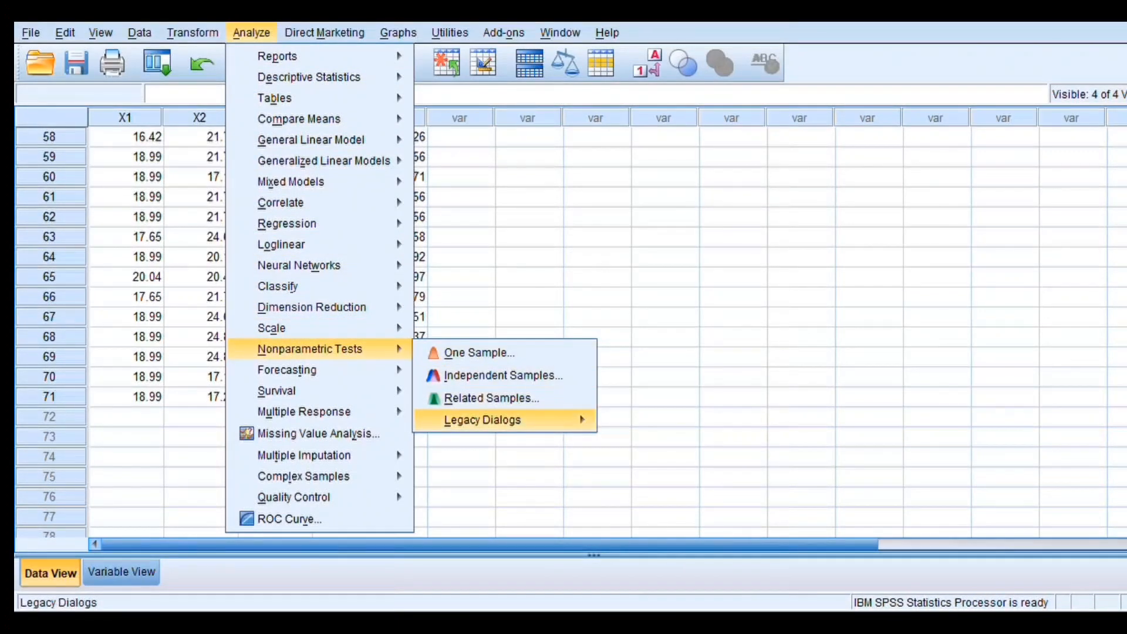
{"action": "key", "text": "Right"}
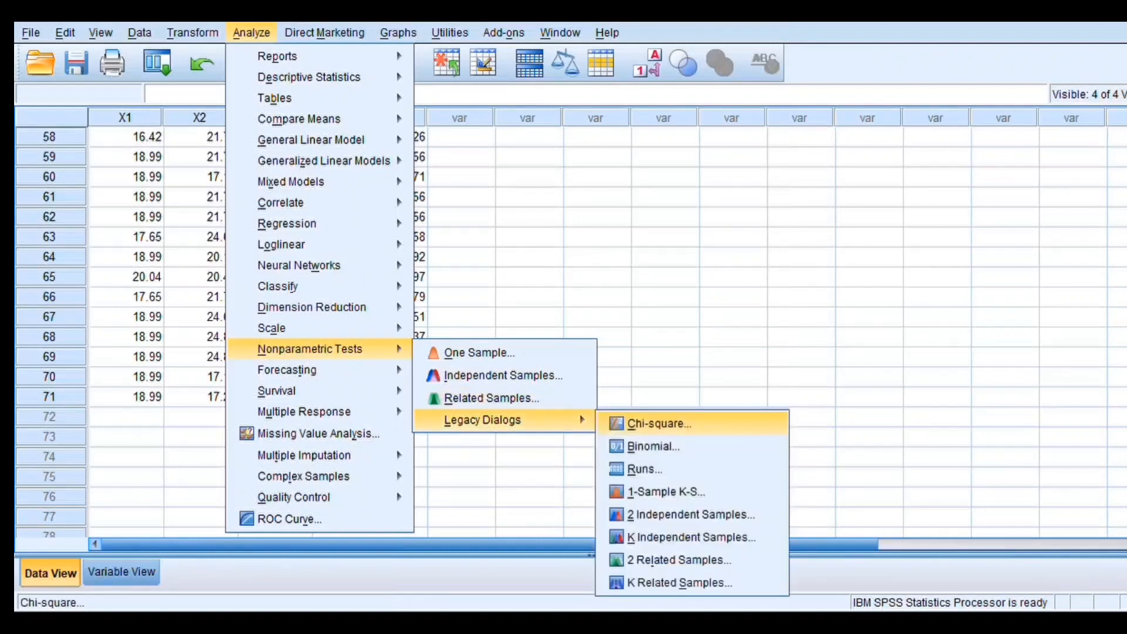
{"action": "key", "text": "Down"}
{"action": "key", "text": "Down"}
{"action": "key", "text": "Down"}
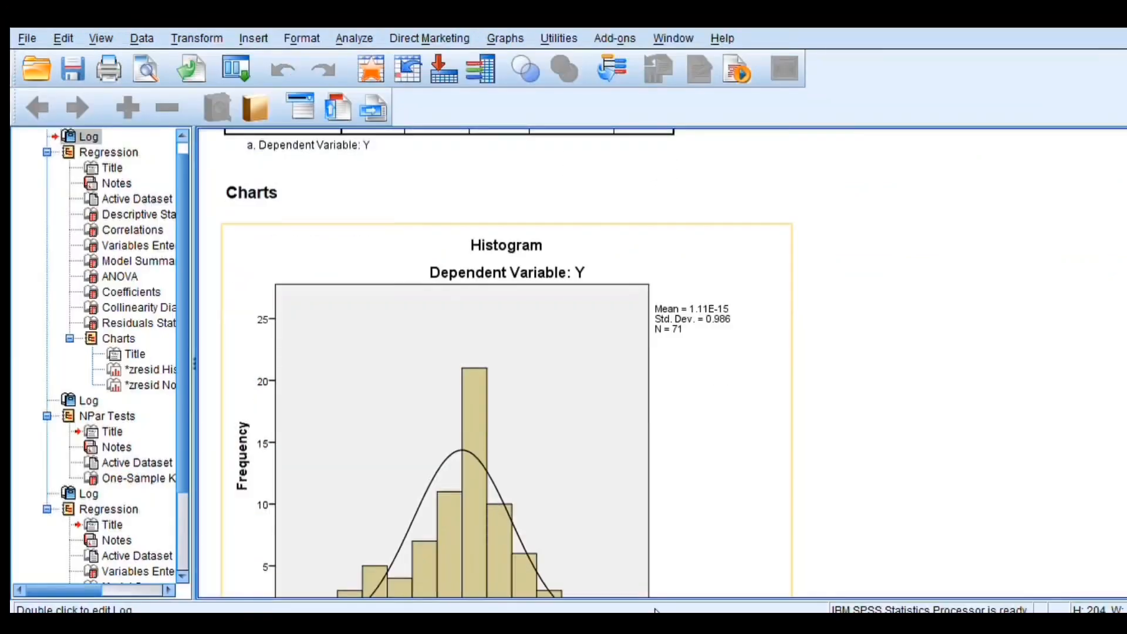
{"action": "scroll", "coordinate": [656, 611], "scroll_direction": "down", "scroll_amount": 10}
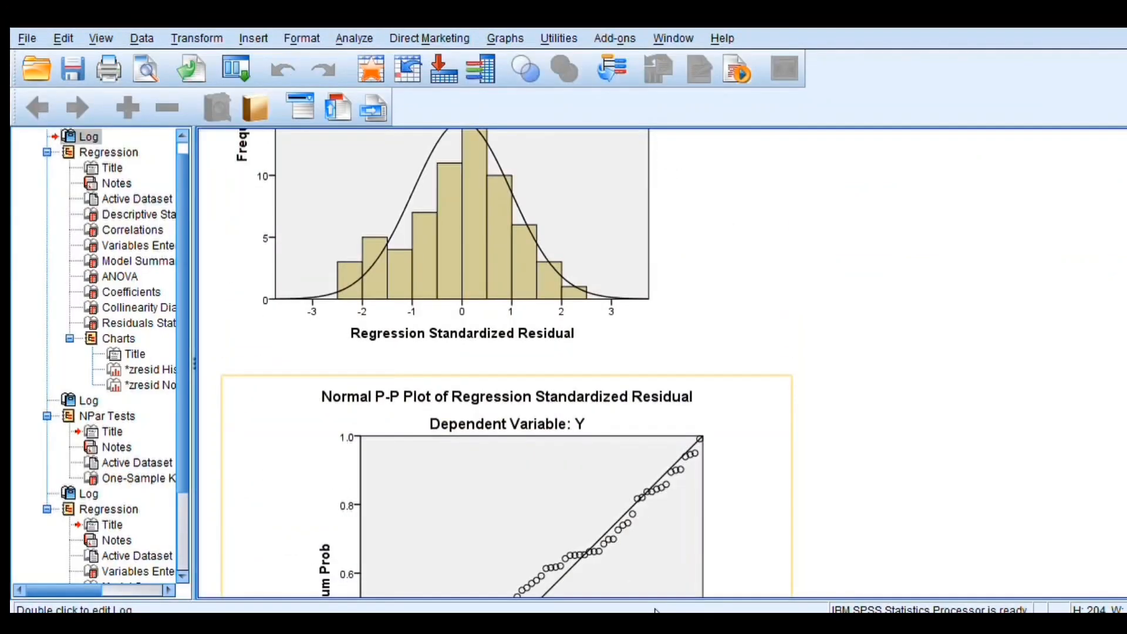
{"action": "scroll", "coordinate": [656, 611], "scroll_direction": "down", "scroll_amount": 3}
{"action": "scroll", "coordinate": [656, 610], "scroll_direction": "down", "scroll_amount": 6}
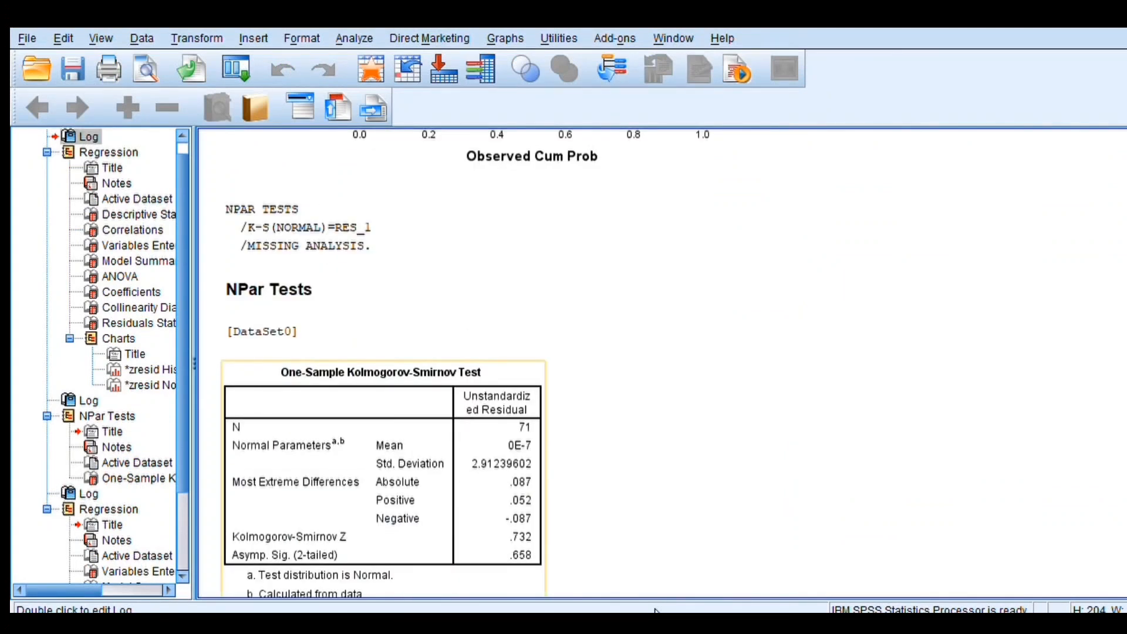
{"action": "scroll", "coordinate": [656, 611], "scroll_direction": "down", "scroll_amount": 2}
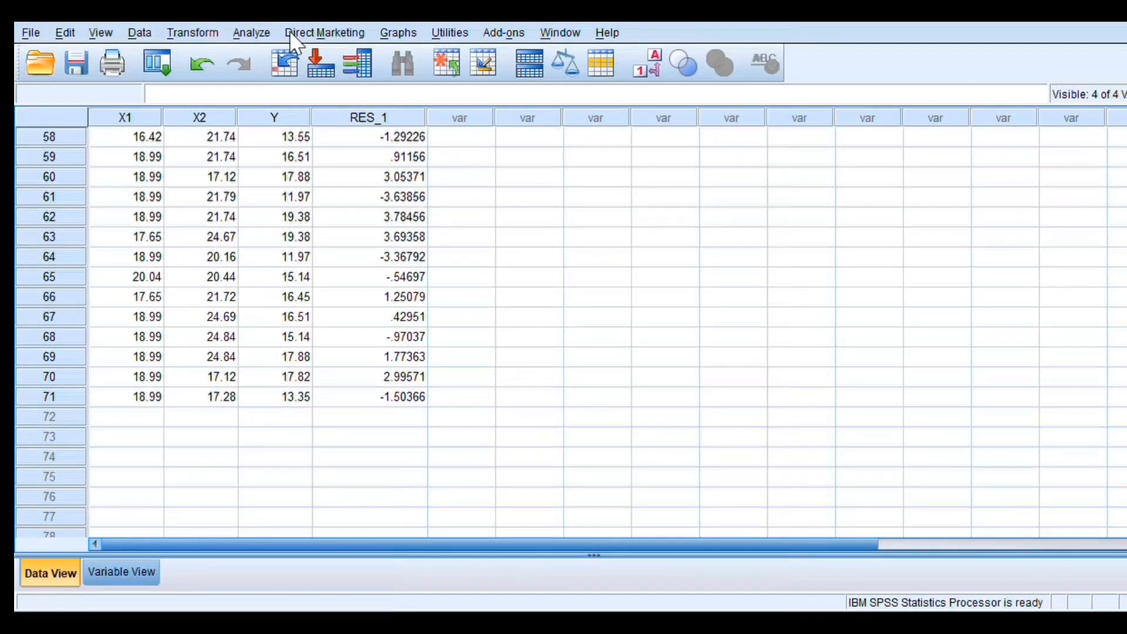
Compute a new variable Abs_ResY as the absolute value (ABS) of the unstandardized residuals
{"action": "key", "text": "alt+t"}
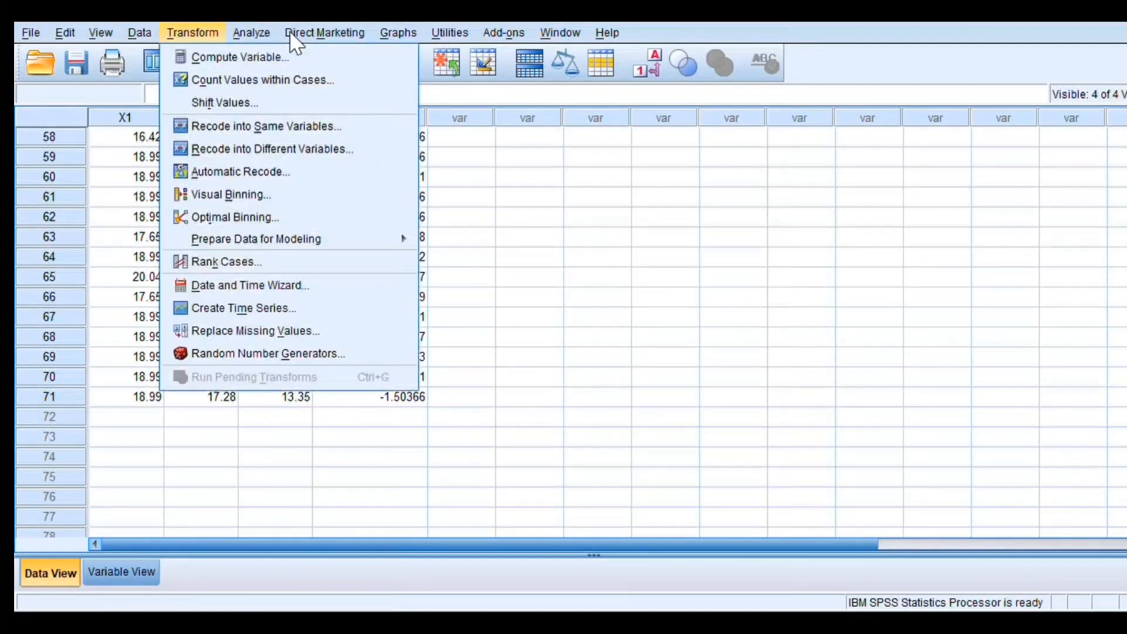
{"action": "left_click", "coordinate": [312, 57]}
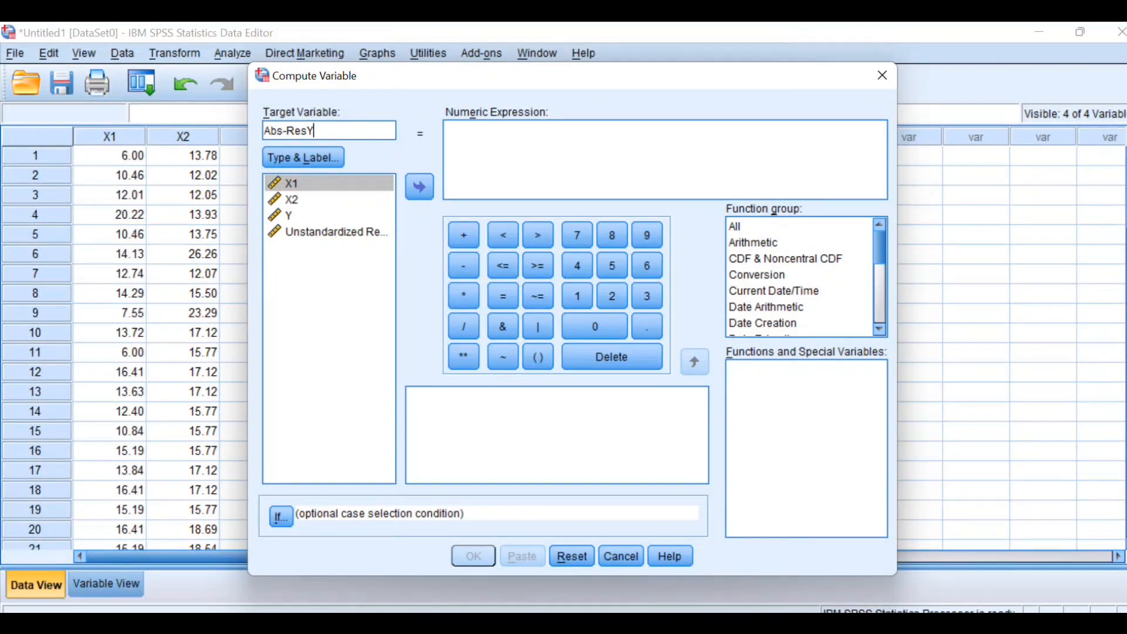
{"action": "left_click", "coordinate": [735, 226]}
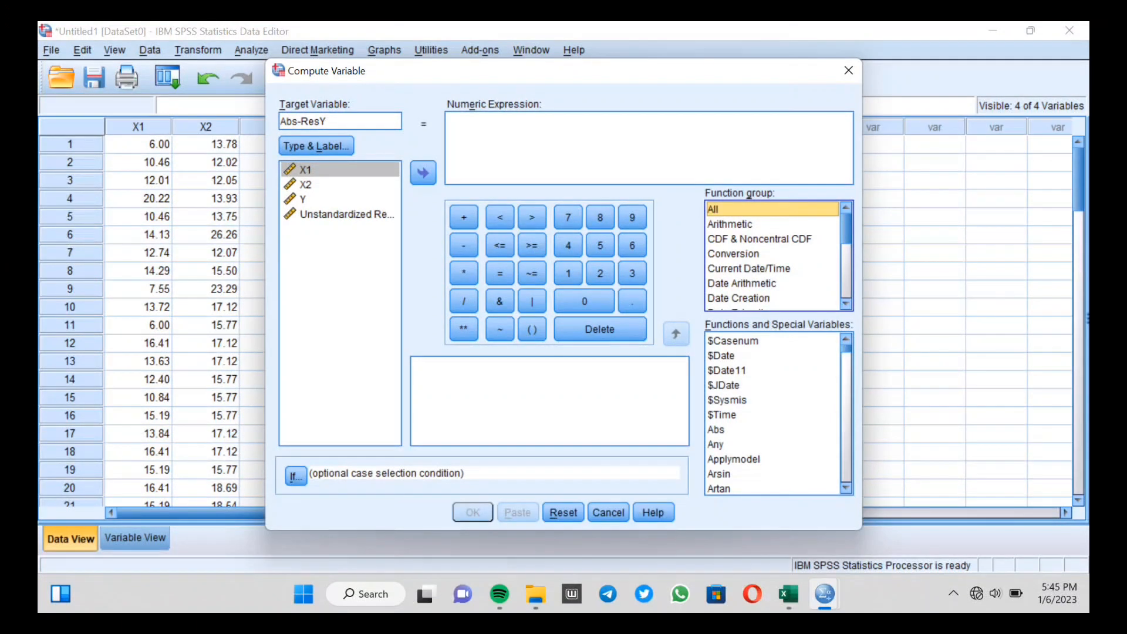
{"action": "double_click", "coordinate": [717, 429]}
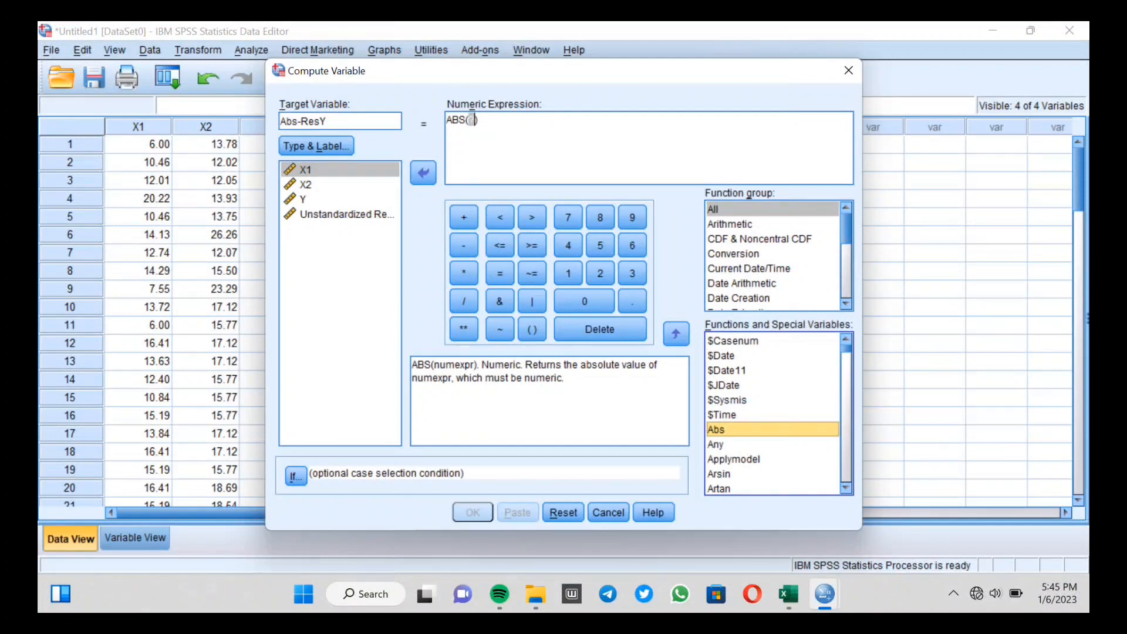
{"action": "double_click", "coordinate": [347, 214]}
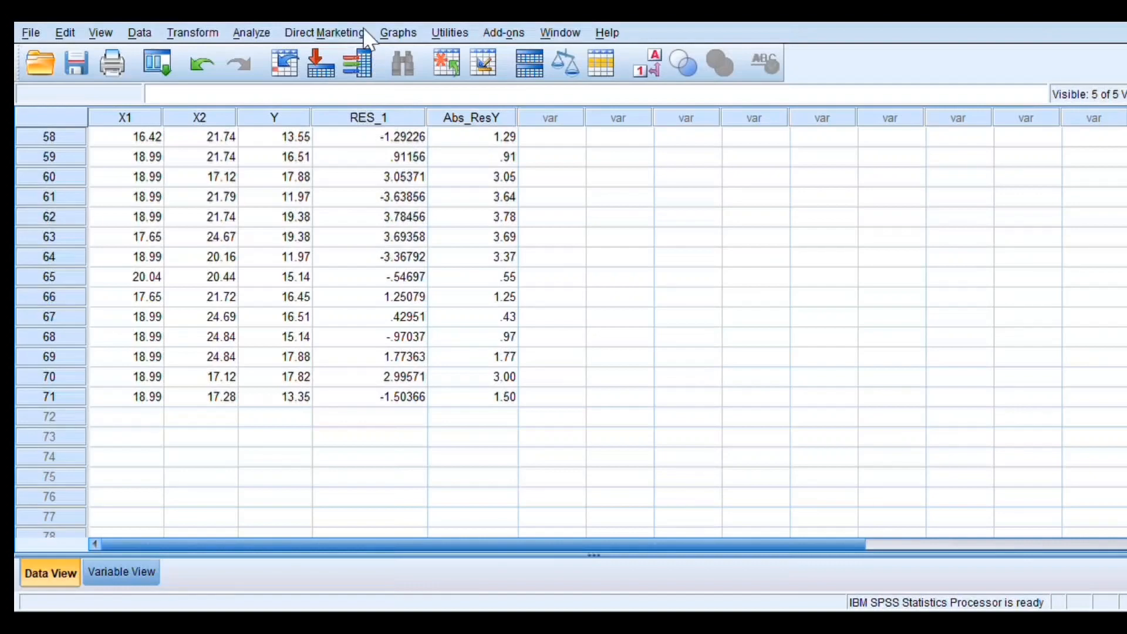
Set up a Linear Regression of Abs_ResY on X1 and X2 with only estimates and model fit as statistics
{"action": "key", "text": "alt+a"}
{"action": "mouse_move", "coordinate": [400, 223]}
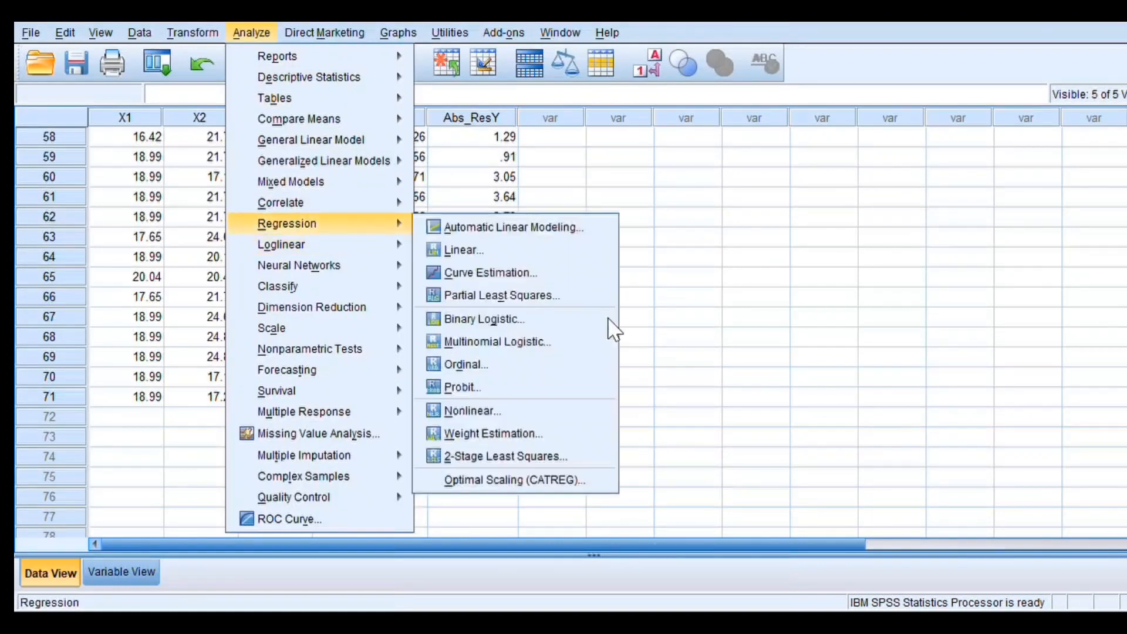
{"action": "key", "text": "Right"}
{"action": "key", "text": "Down"}
{"action": "key", "text": "Return"}
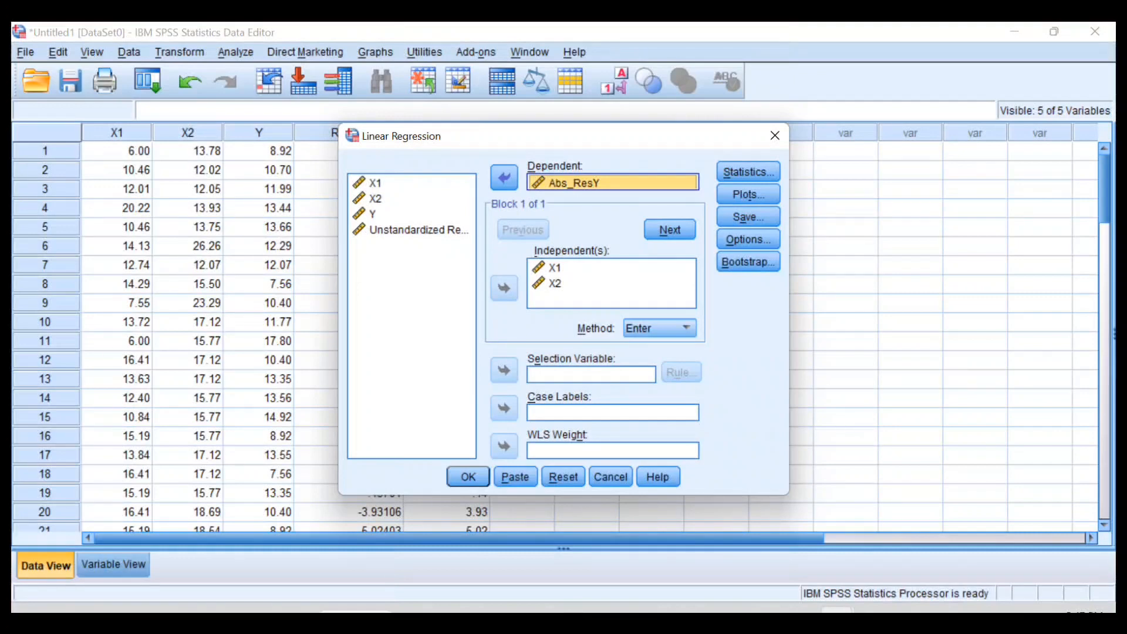
{"action": "key", "text": "alt+s"}
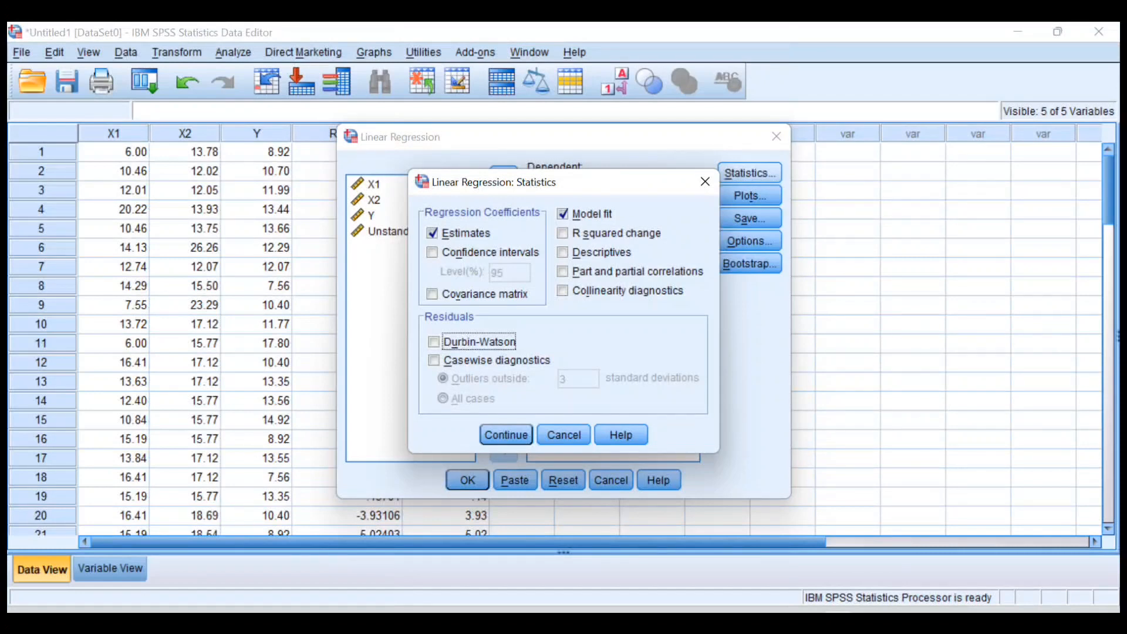
{"action": "key", "text": "Return"}
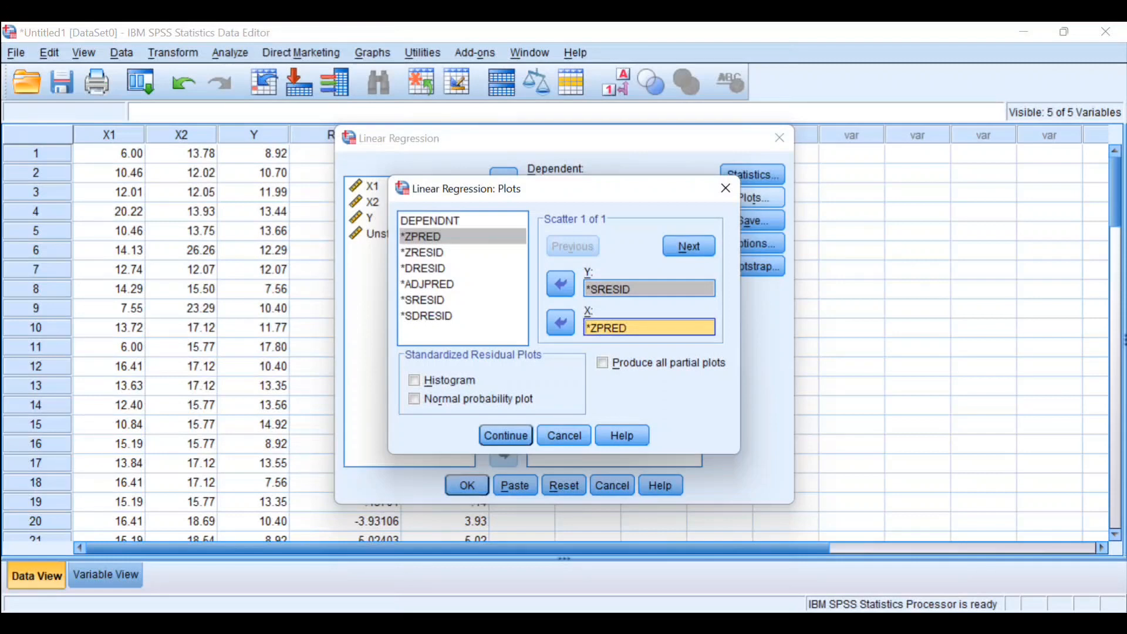
Run the regression with a scatterplot of *SRESID (Y) against *ZPRED (X), without residual plots or saved residuals
{"action": "key", "text": "Return"}
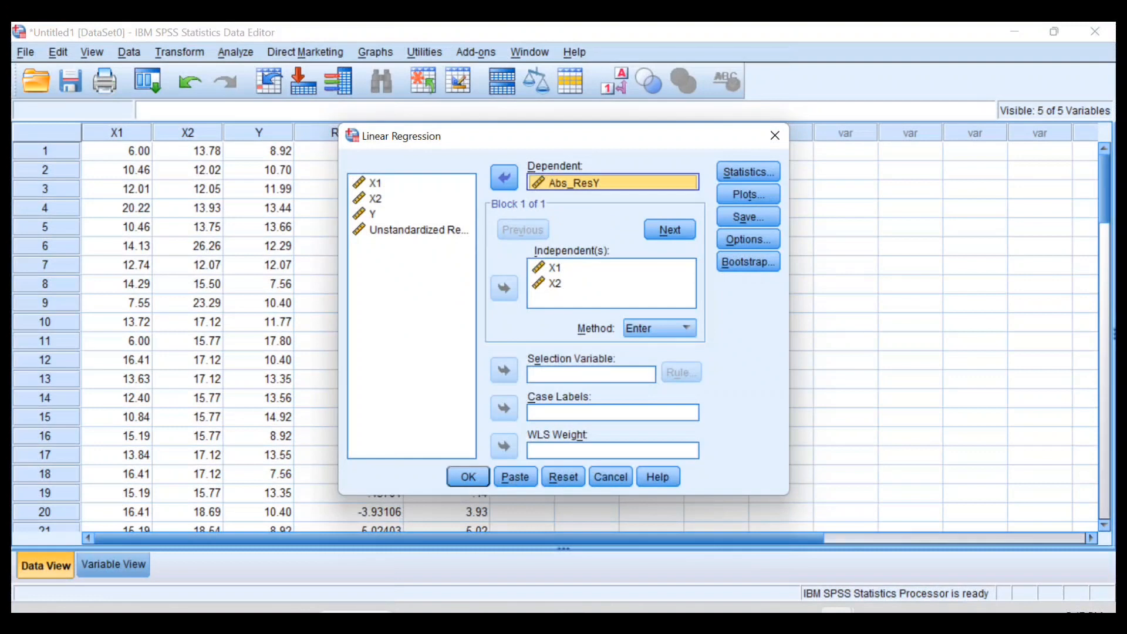
{"action": "key", "text": "alt+a"}
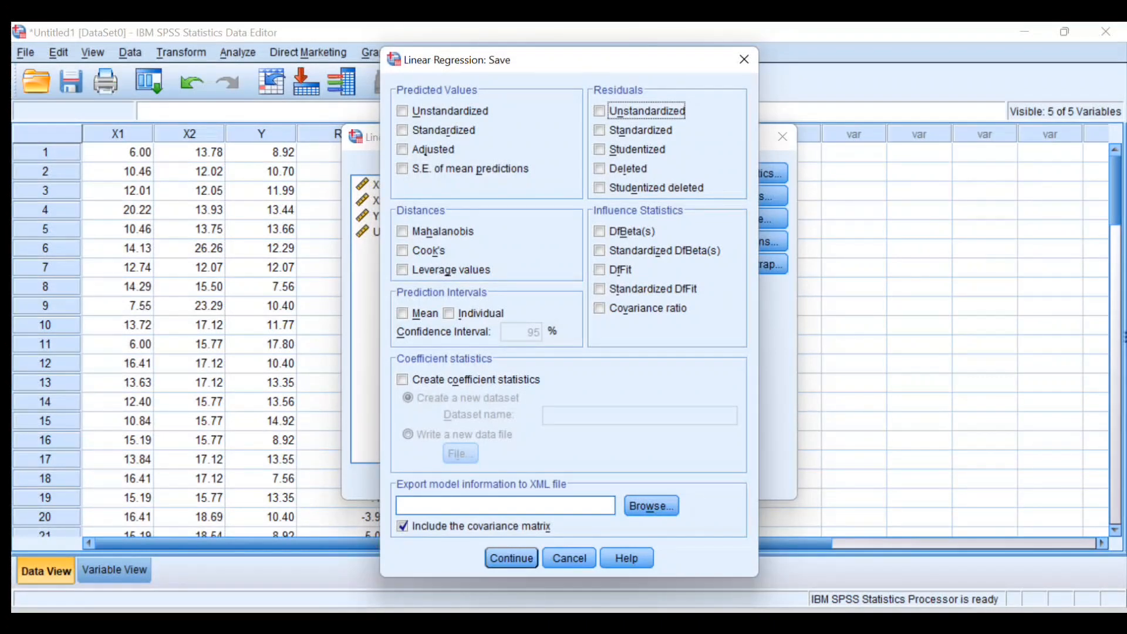
{"action": "key", "text": "Return"}
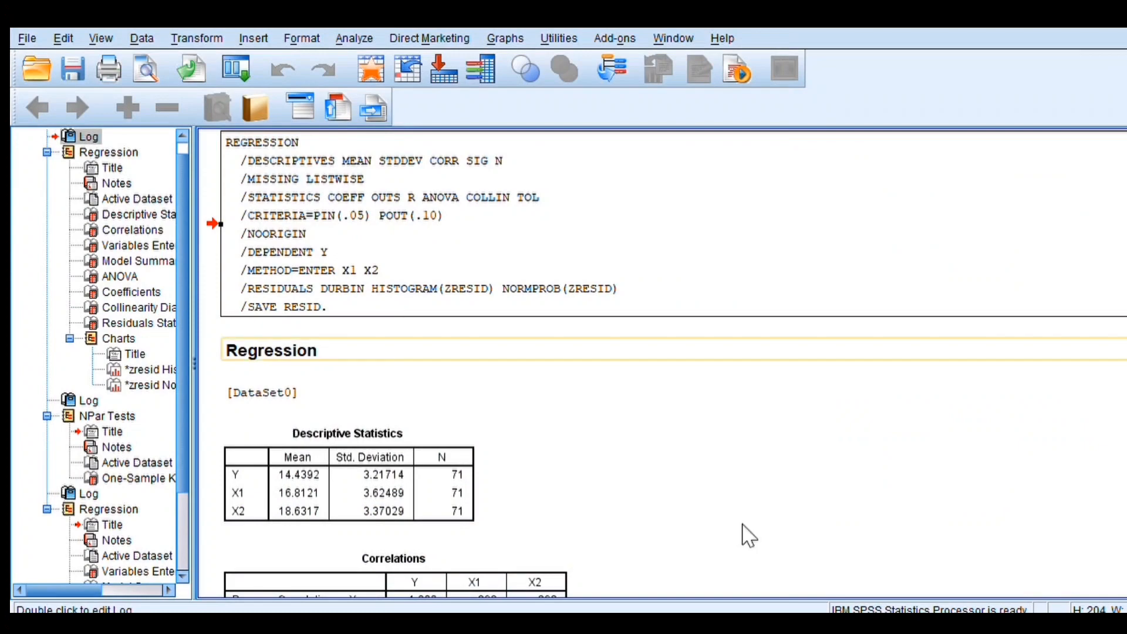
Examine the ANOVA and coefficients tables of the Abs_ResY regression in the output
{"action": "scroll", "coordinate": [749, 536], "scroll_direction": "down", "scroll_amount": 15}
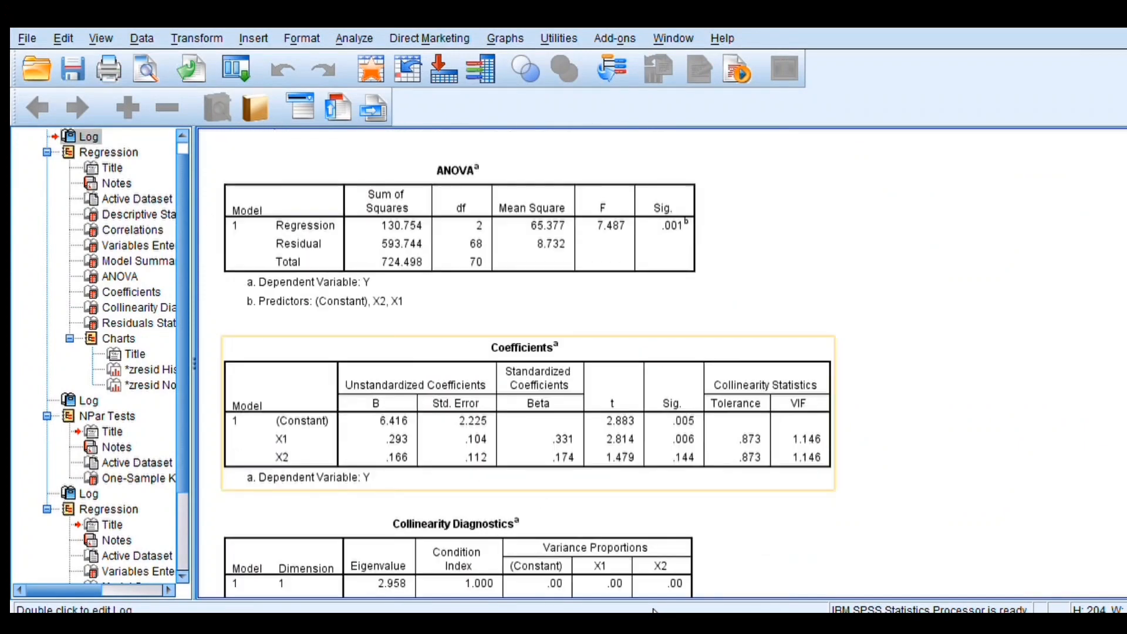
{"action": "scroll", "coordinate": [525, 364], "scroll_direction": "down", "scroll_amount": 10}
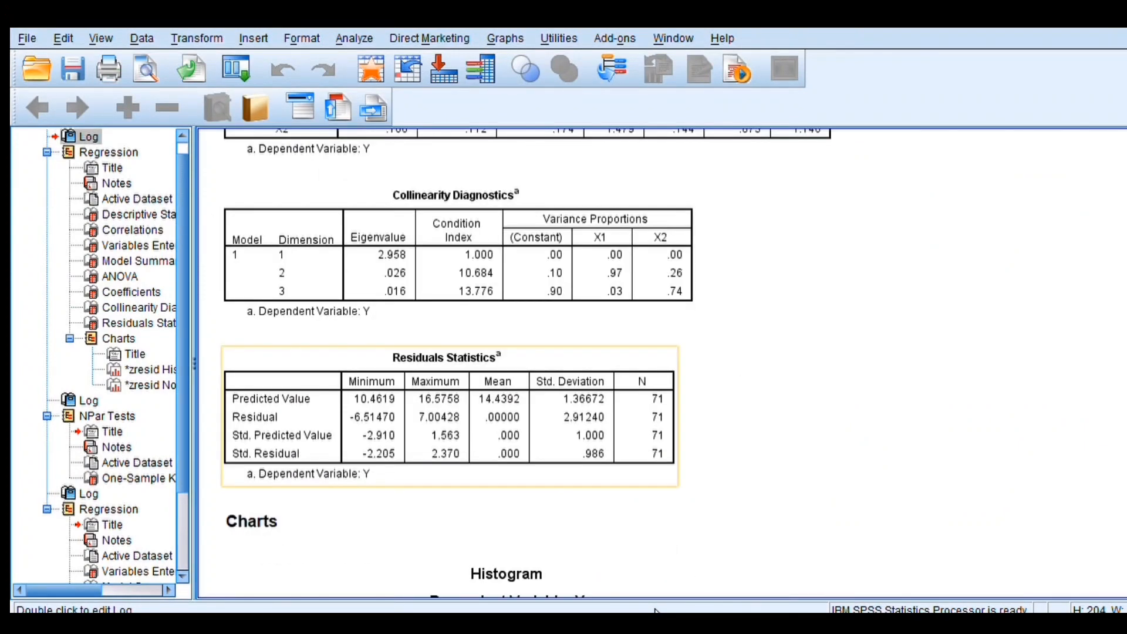
{"action": "scroll", "coordinate": [656, 611], "scroll_direction": "down", "scroll_amount": 15}
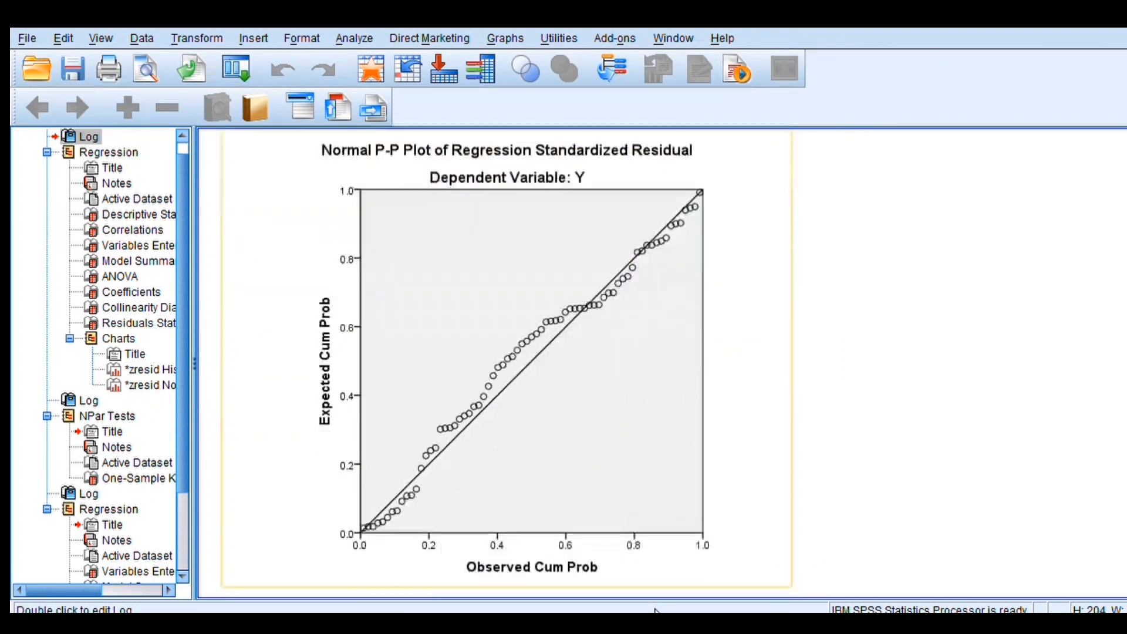
{"action": "scroll", "coordinate": [656, 611], "scroll_direction": "down", "scroll_amount": 5}
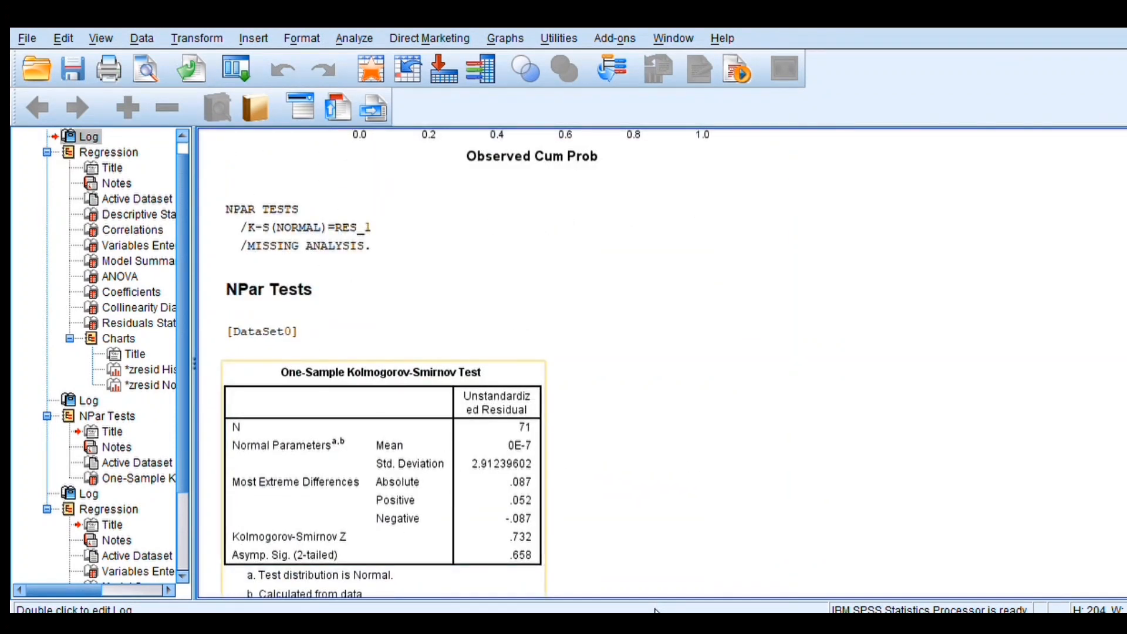
{"action": "scroll", "coordinate": [656, 611], "scroll_direction": "down", "scroll_amount": 3}
{"action": "scroll", "coordinate": [656, 610], "scroll_direction": "down", "scroll_amount": 12}
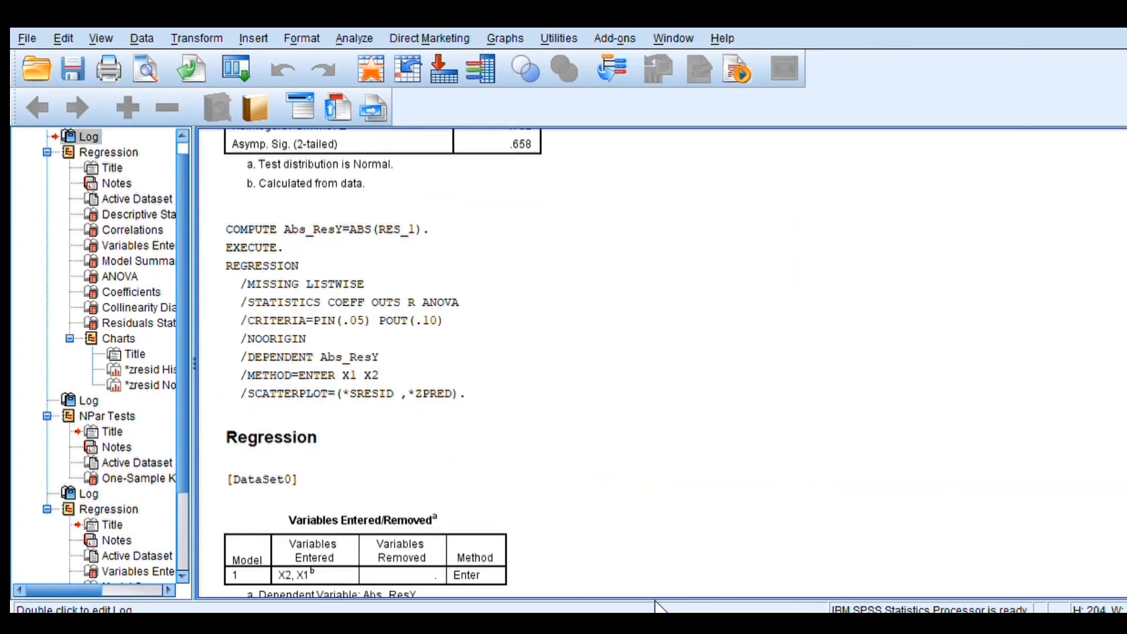
{"action": "scroll", "coordinate": [656, 608], "scroll_direction": "down", "scroll_amount": 20}
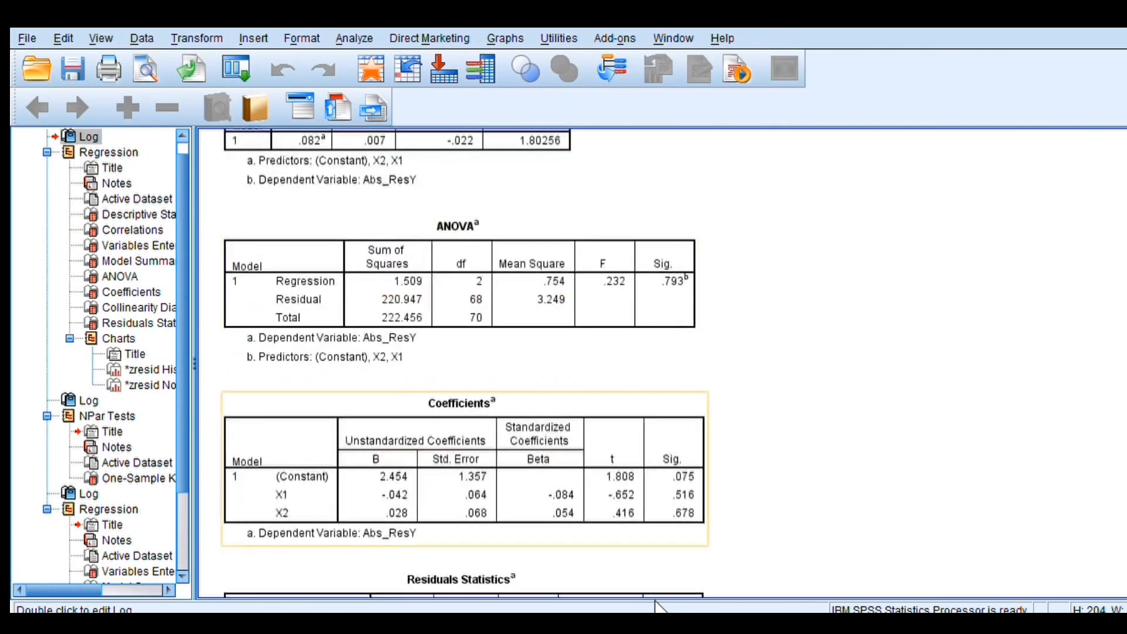